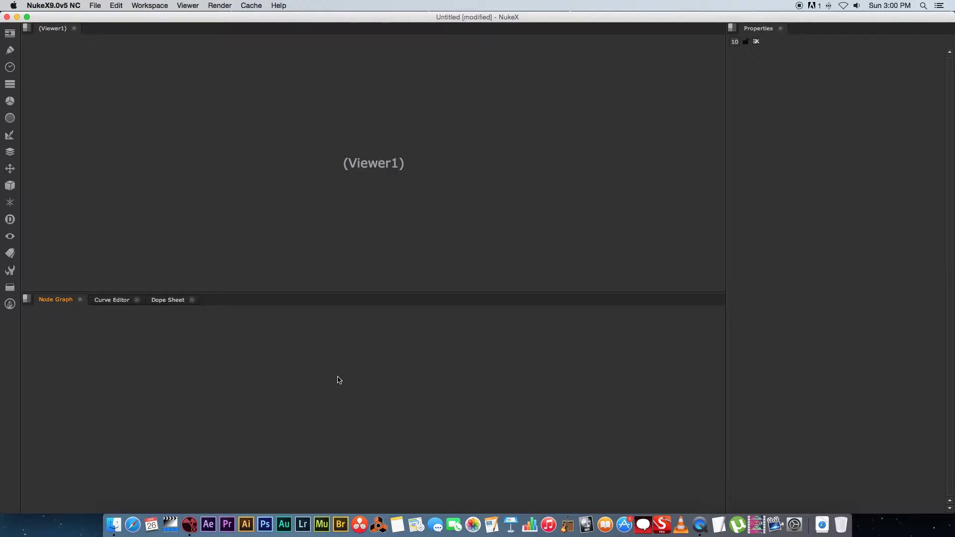
- Browse the node search in the Node Graph for node types matching "re" and "r"
{"action": "key", "text": "Tab"}
{"action": "key", "text": "BackSpace"}
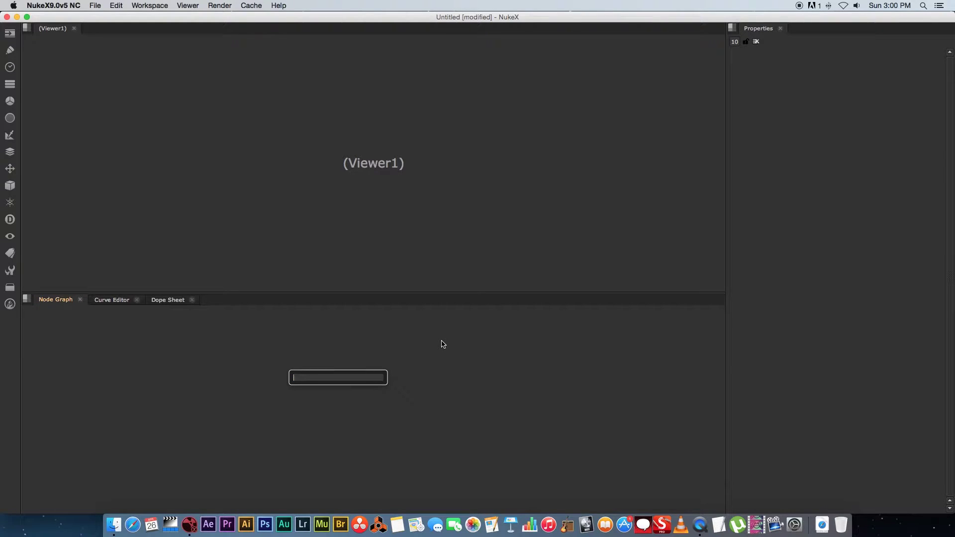
{"action": "type", "text": "re"}
{"action": "key", "text": "BackSpace"}
{"action": "key", "text": "BackSpace"}
{"action": "type", "text": "re"}
{"action": "key", "text": "Down"}
{"action": "key", "text": "Down"}
{"action": "key", "text": "Down"}
{"action": "key", "text": "Down"}
{"action": "key", "text": "Down"}
{"action": "key", "text": "Up"}
{"action": "key", "text": "Up"}
{"action": "key", "text": "Up"}
{"action": "key", "text": "Down"}
{"action": "key", "text": "Down"}
{"action": "key", "text": "Down"}
{"action": "key", "text": "Up"}
{"action": "key", "text": "BackSpace"}
{"action": "key", "text": "BackSpace"}
{"action": "type", "text": "r"}
{"action": "key", "text": "Down"}
{"action": "key", "text": "Down"}
{"action": "key", "text": "Down"}
{"action": "key", "text": "Down"}
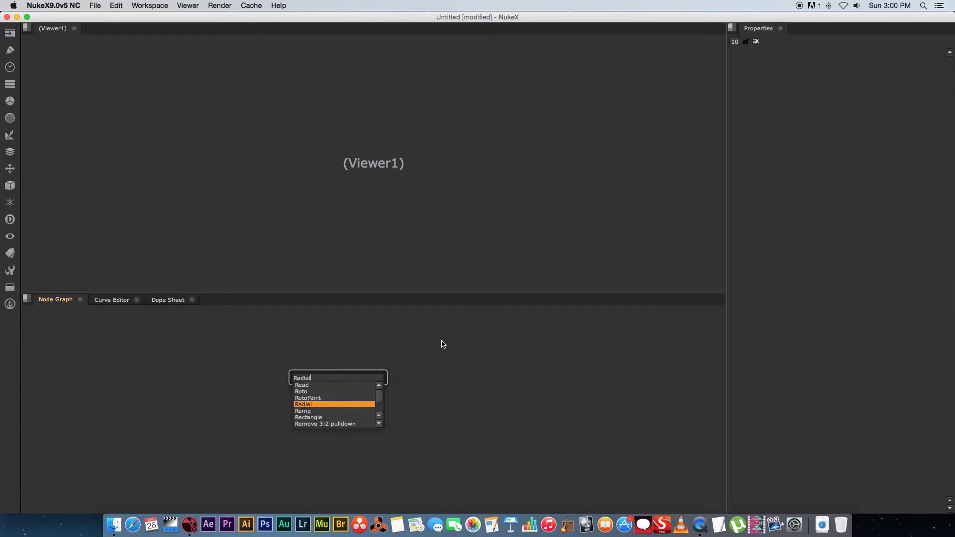
{"action": "key", "text": "BackSpace"}
{"action": "key", "text": "BackSpace"}
- Add a Read node that loads Footage.mov from the Tutorial - Nuke Muzzle Flash folder
{"action": "type", "text": "read"}
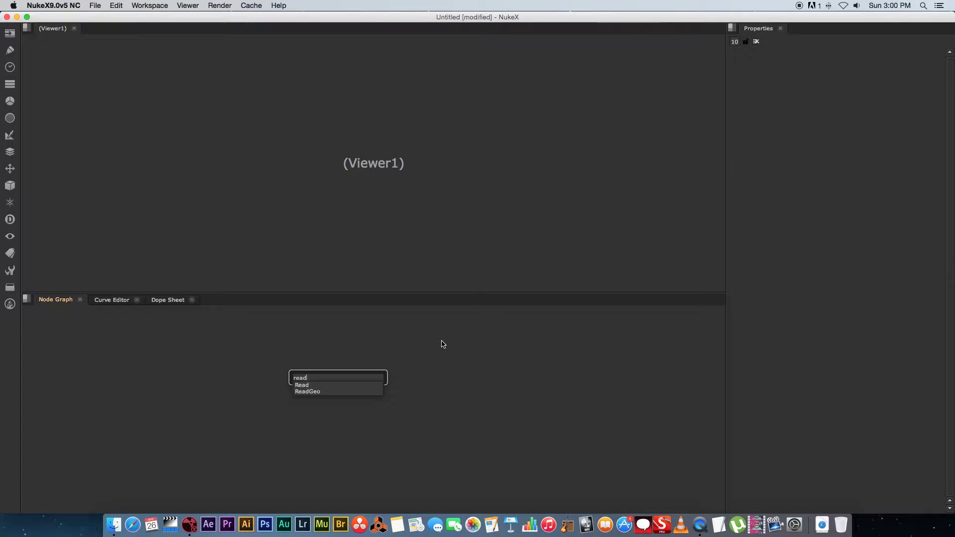
{"action": "key", "text": "Return"}
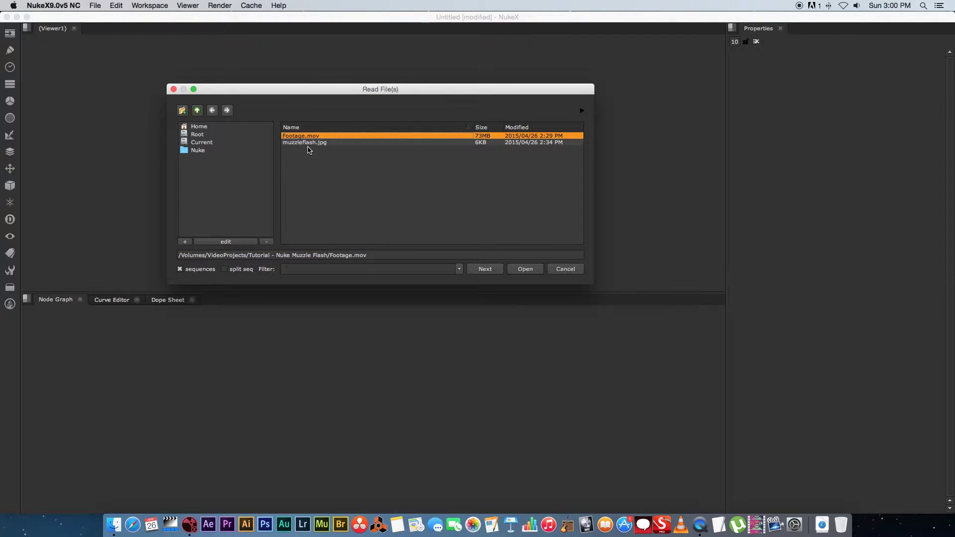
{"action": "left_click", "coordinate": [308, 144]}
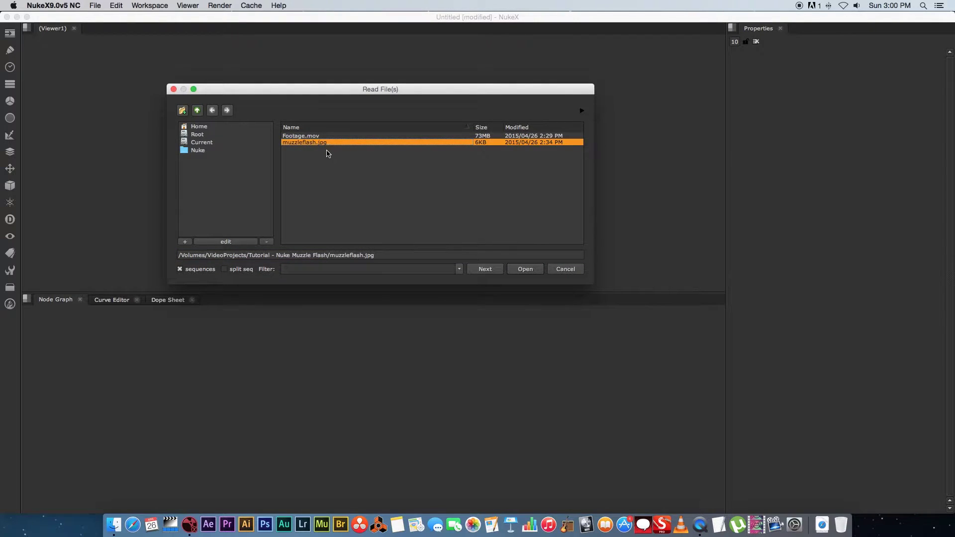
{"action": "left_click", "coordinate": [308, 136]}
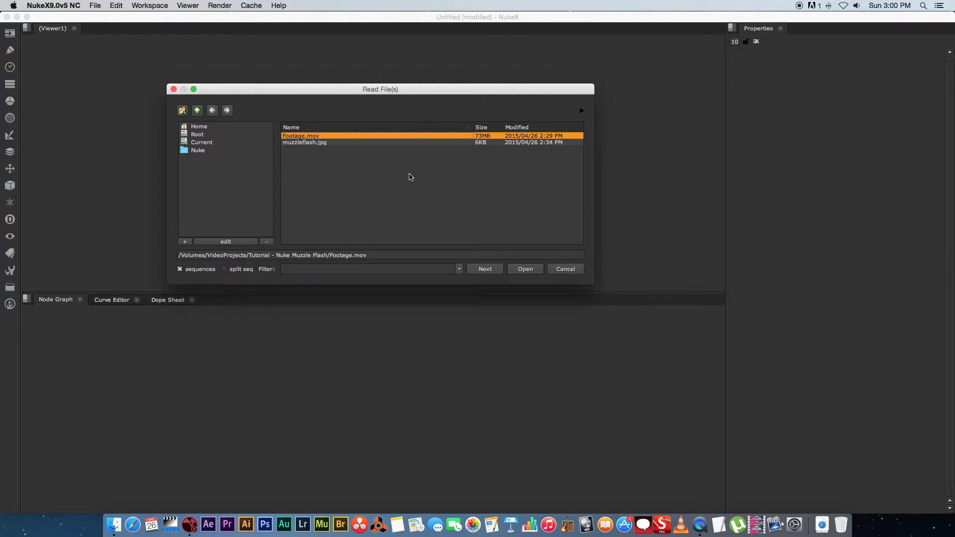
{"action": "left_click", "coordinate": [526, 269]}
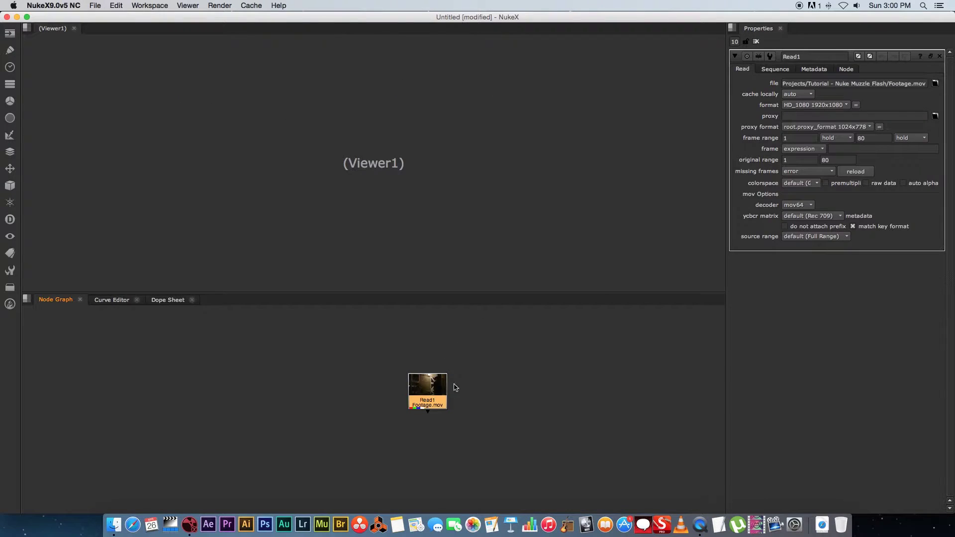
- Move the footage node higher in the Node Graph and display it through a Viewer node placed below it
{"action": "left_click_drag", "start_coordinate": [436, 389], "coordinate": [275, 342]}
{"action": "left_click", "coordinate": [368, 392]}
{"action": "left_click", "coordinate": [315, 348]}
{"action": "left_click", "coordinate": [291, 344]}
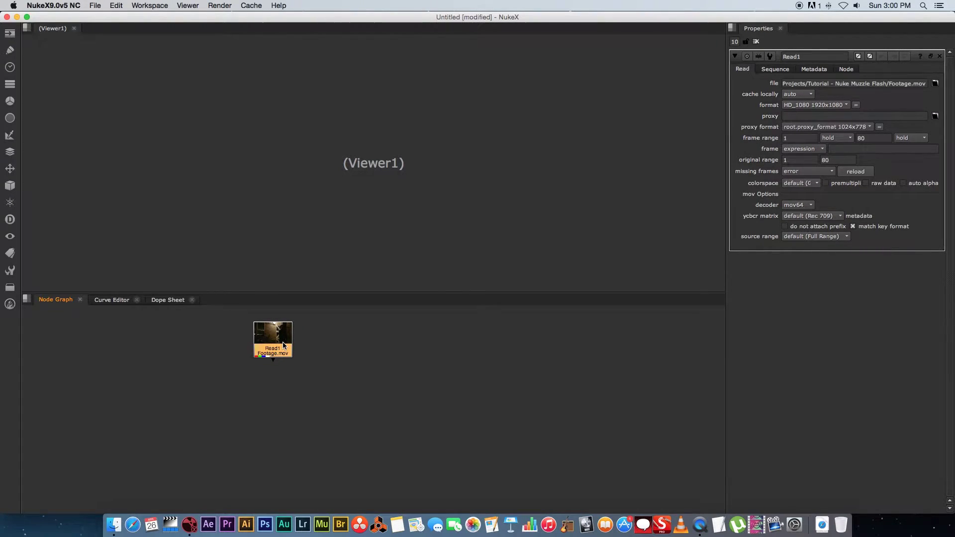
{"action": "key", "text": "1"}
{"action": "left_click_drag", "start_coordinate": [277, 370], "coordinate": [324, 466]}
{"action": "left_click_drag", "start_coordinate": [272, 340], "coordinate": [270, 347]}
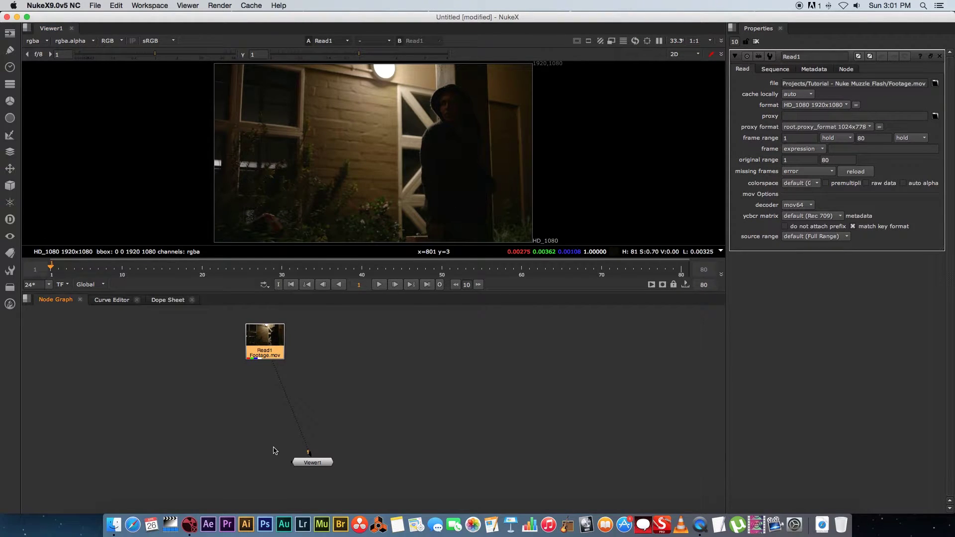
- Fit the footage to the viewer's height and make the viewer pane slightly taller than before
{"action": "left_click", "coordinate": [676, 43]}
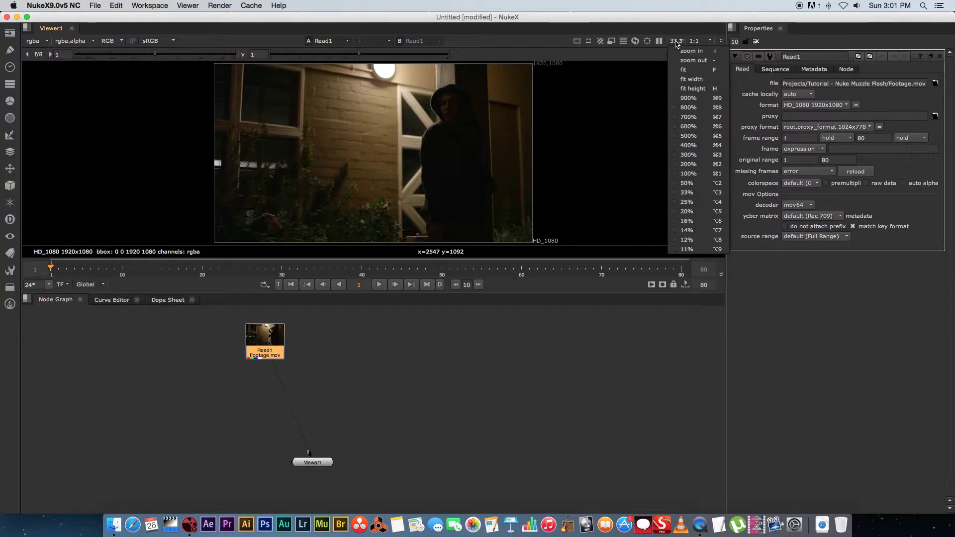
{"action": "left_click", "coordinate": [696, 89]}
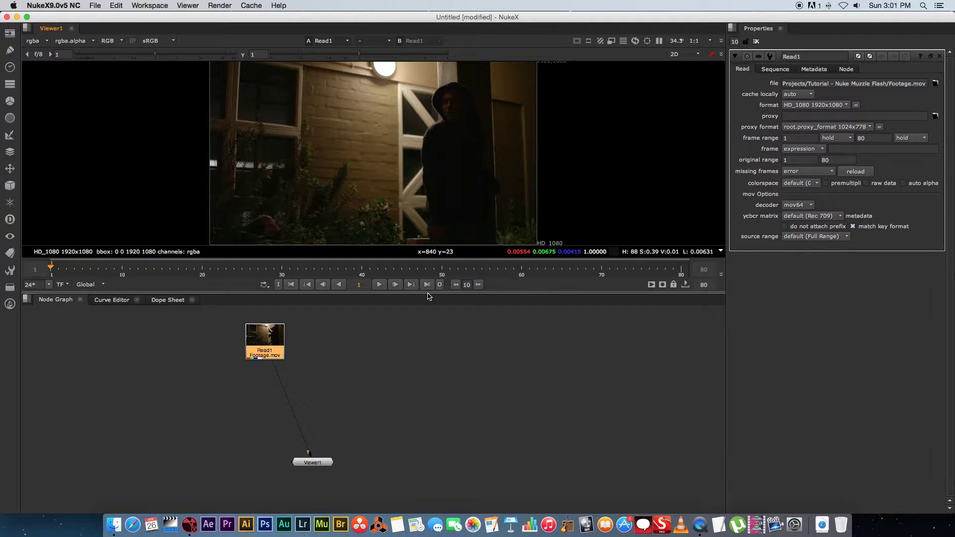
{"action": "left_click_drag", "start_coordinate": [429, 293], "coordinate": [429, 348]}
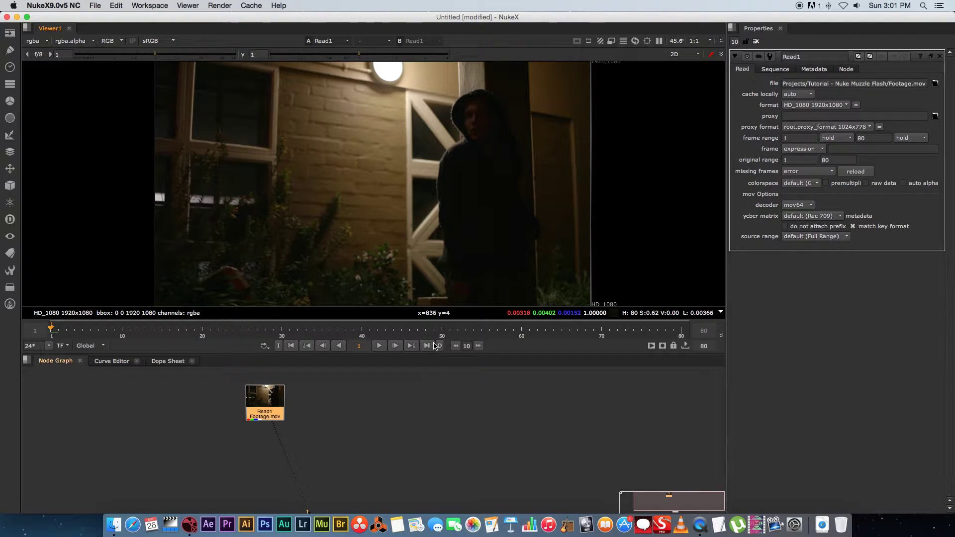
{"action": "left_click_drag", "start_coordinate": [433, 354], "coordinate": [428, 308]}
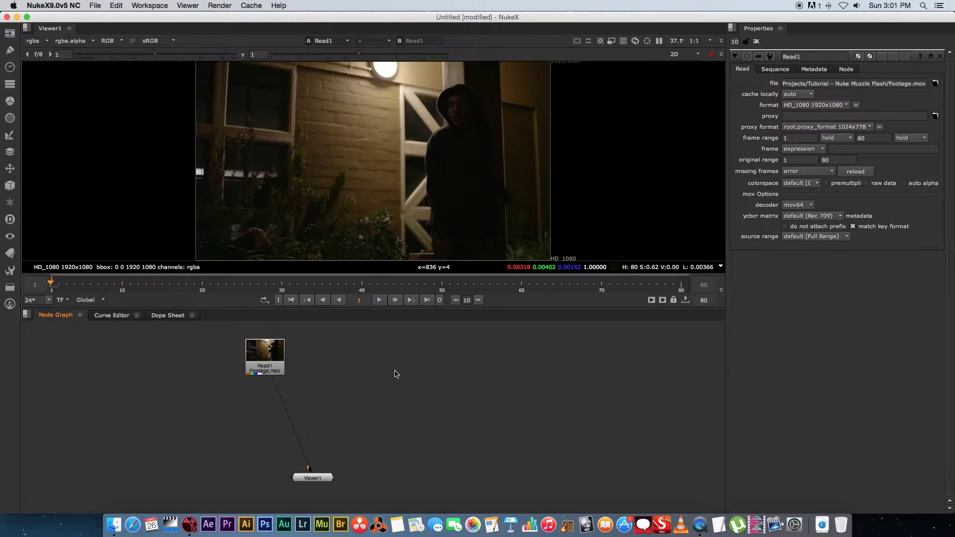
- Add a second Read node that loads muzzleflash.jpg and line it up beside the footage node
{"action": "key", "text": "Tab"}
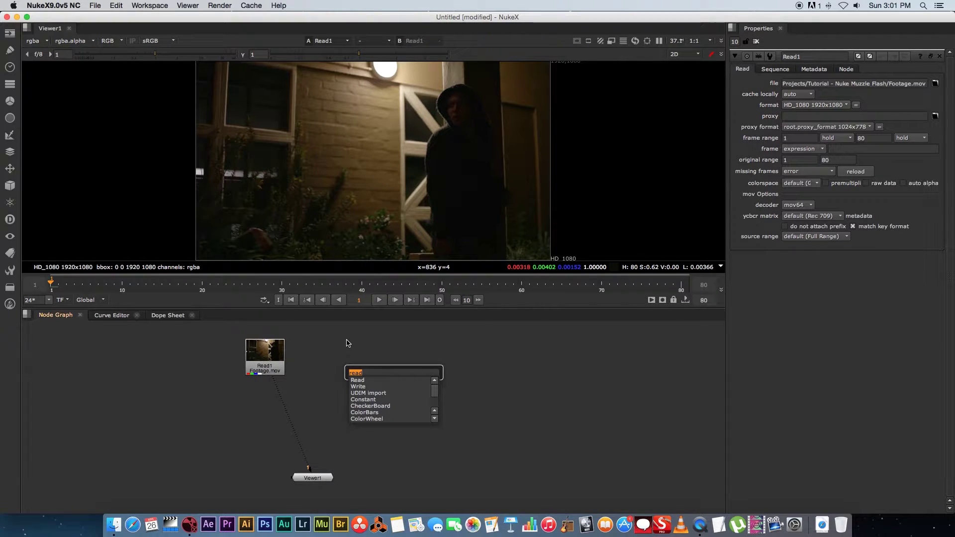
{"action": "key", "text": "Return"}
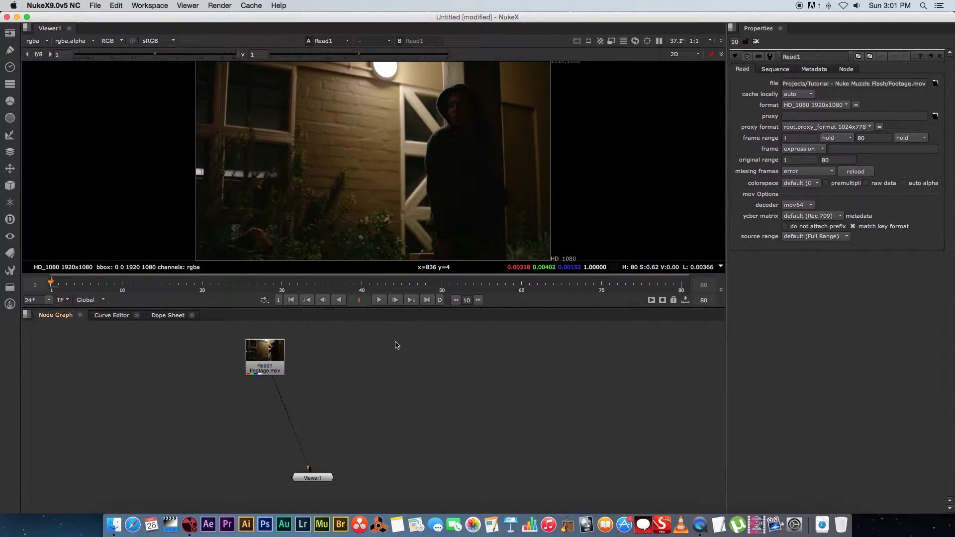
{"action": "left_click", "coordinate": [395, 213]}
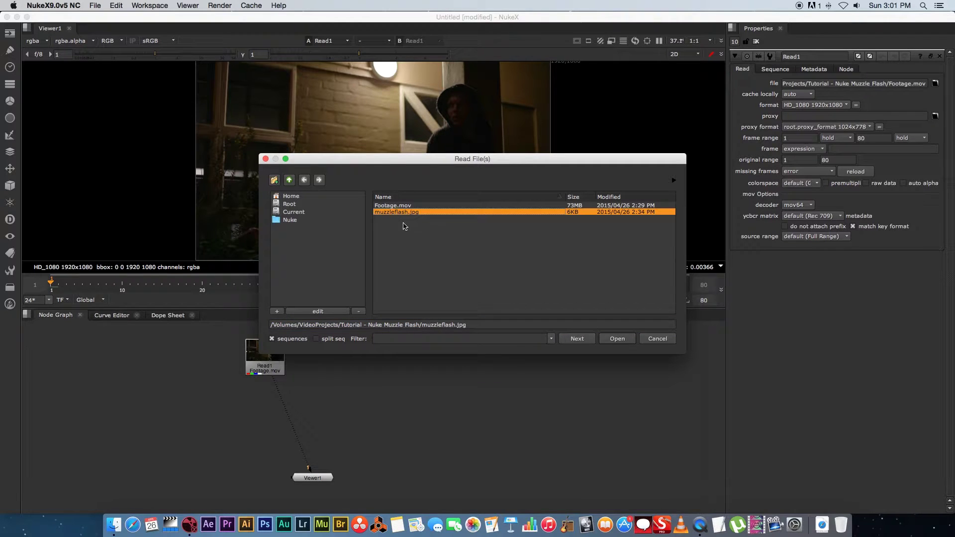
{"action": "left_click", "coordinate": [622, 339]}
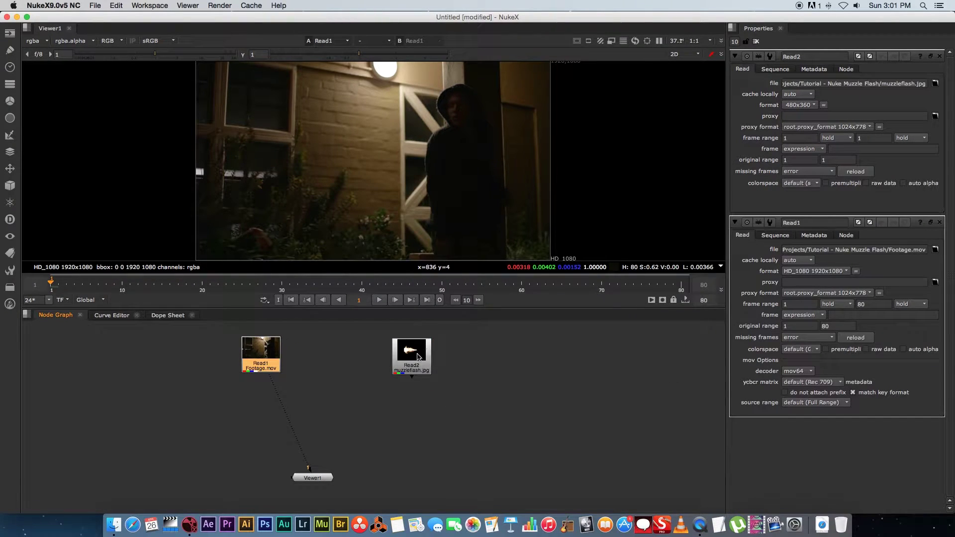
{"action": "left_click", "coordinate": [413, 354]}
{"action": "left_click_drag", "start_coordinate": [259, 352], "coordinate": [255, 350]}
{"action": "left_click_drag", "start_coordinate": [420, 351], "coordinate": [410, 346]}
- Switch the viewer between the muzzle flash image and the footage, finishing on the footage
{"action": "mouse_move", "coordinate": [269, 379]}
{"action": "left_mouse_down"}
{"action": "mouse_move", "coordinate": [294, 410]}
{"action": "mouse_move", "coordinate": [267, 392]}
{"action": "mouse_move", "coordinate": [275, 400]}
{"action": "mouse_move", "coordinate": [267, 373]}
{"action": "mouse_move", "coordinate": [273, 386]}
{"action": "left_mouse_up"}
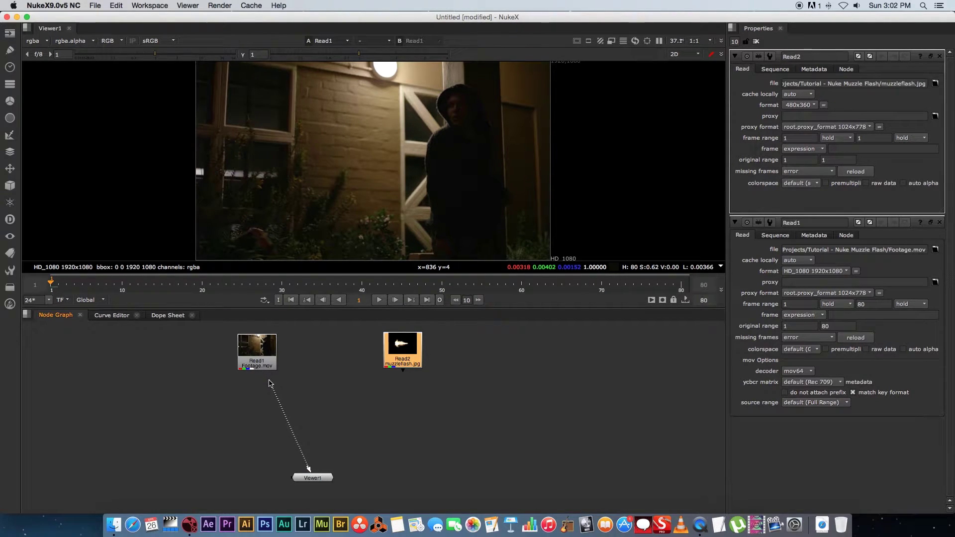
{"action": "left_click_drag", "start_coordinate": [309, 467], "coordinate": [404, 355]}
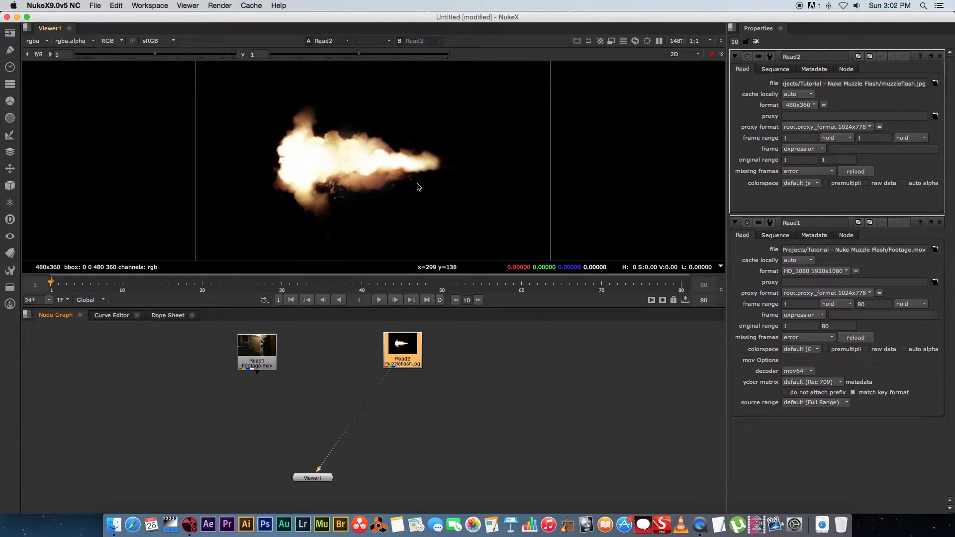
{"action": "left_click", "coordinate": [256, 362]}
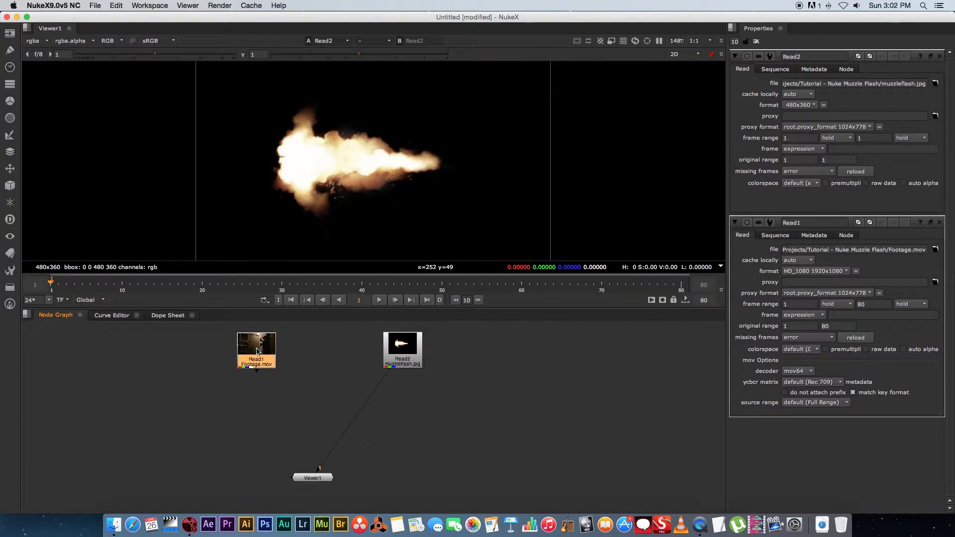
{"action": "key", "text": "1"}
{"action": "left_click", "coordinate": [326, 379]}
{"action": "left_click", "coordinate": [405, 347]}
{"action": "key", "text": "1"}
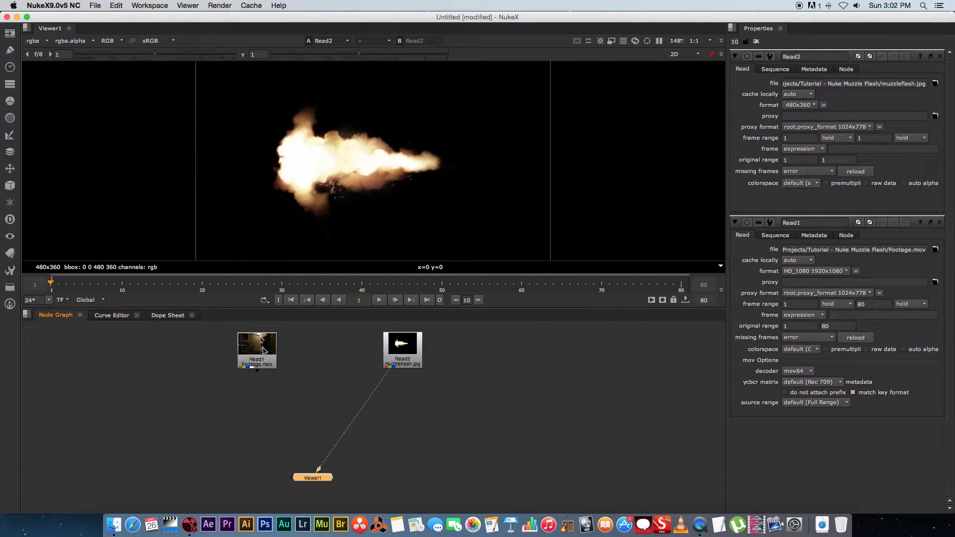
{"action": "key", "text": "1"}
{"action": "left_click", "coordinate": [476, 363]}
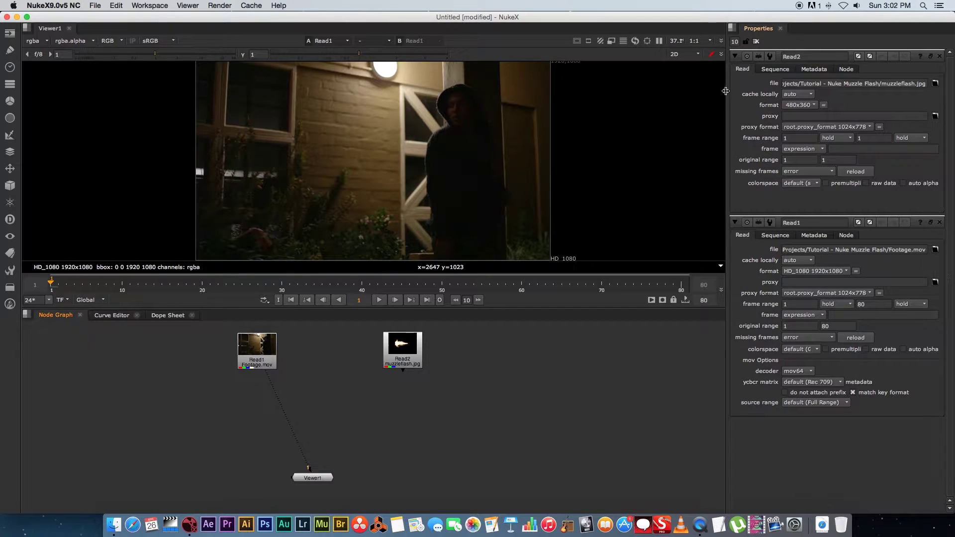
- Clear the node properties, set the project's full size format to HD_1080 1920x1080, and close the project settings
{"action": "left_click", "coordinate": [756, 42]}
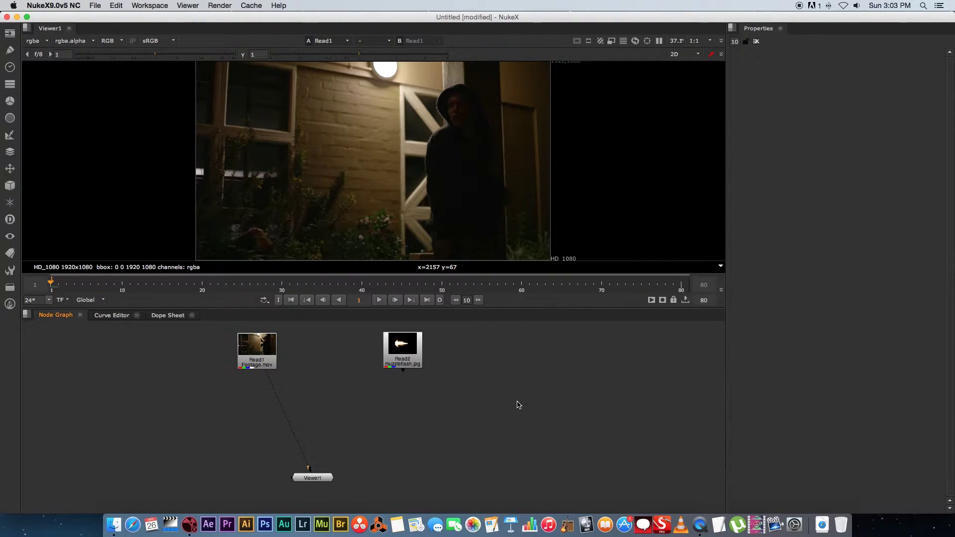
{"action": "key", "text": "s"}
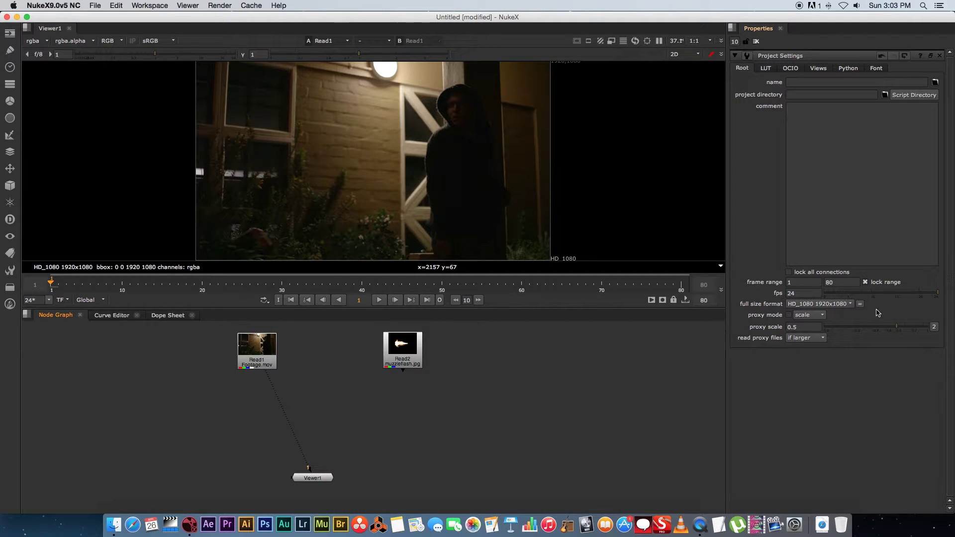
{"action": "left_click", "coordinate": [844, 305]}
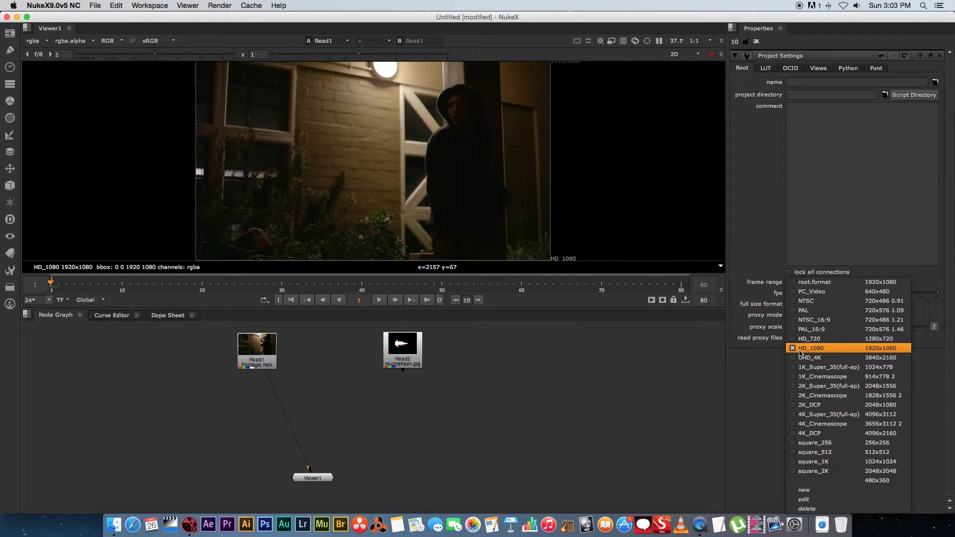
{"action": "left_click", "coordinate": [879, 351]}
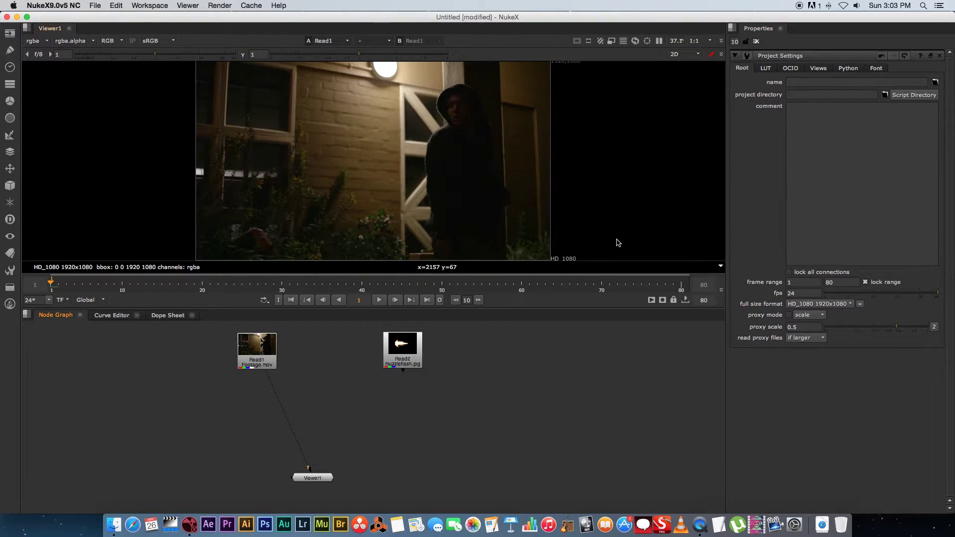
{"action": "left_click", "coordinate": [756, 42]}
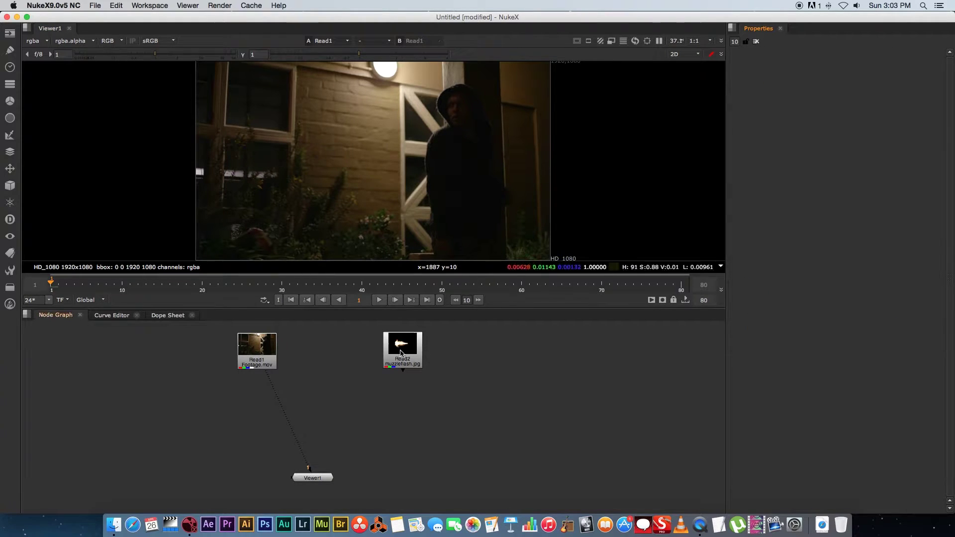
- Rearrange the Node Graph so the muzzle flash node sits left of the footage node, with the Viewer directly below the footage
{"action": "left_click_drag", "start_coordinate": [257, 351], "coordinate": [489, 348]}
{"action": "left_click_drag", "start_coordinate": [394, 353], "coordinate": [221, 352]}
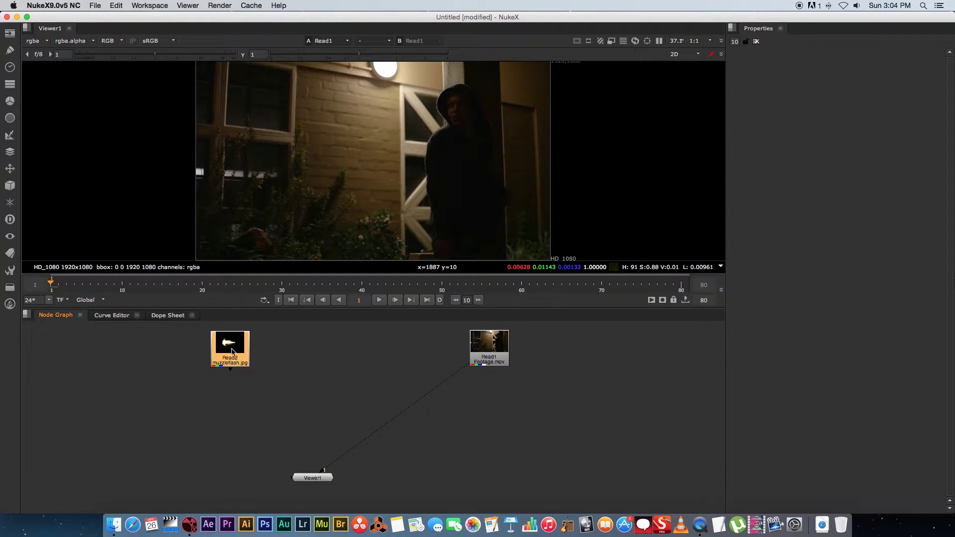
{"action": "left_click_drag", "start_coordinate": [485, 341], "coordinate": [341, 344]}
{"action": "key", "text": "1"}
{"action": "left_click", "coordinate": [375, 390]}
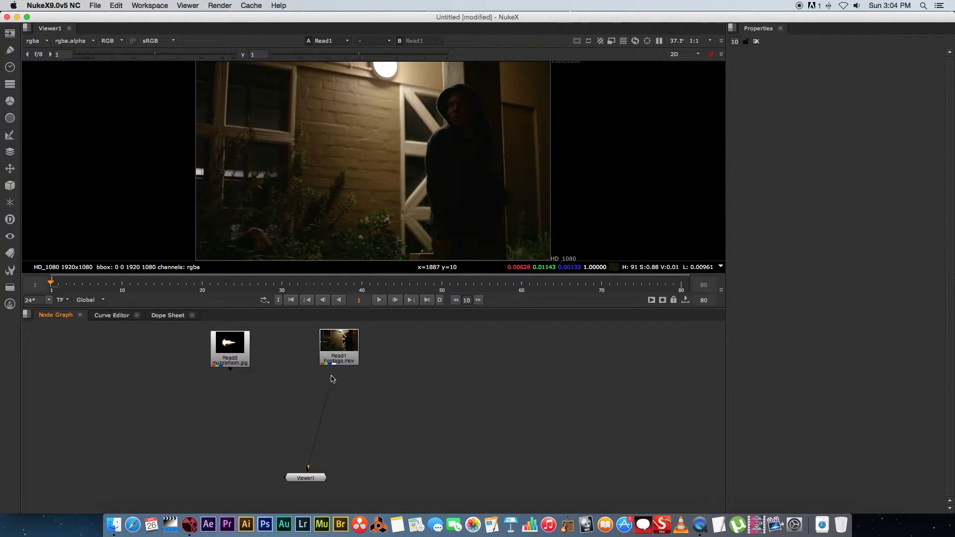
{"action": "left_click_drag", "start_coordinate": [318, 478], "coordinate": [351, 480]}
{"action": "left_click_drag", "start_coordinate": [233, 346], "coordinate": [233, 349]}
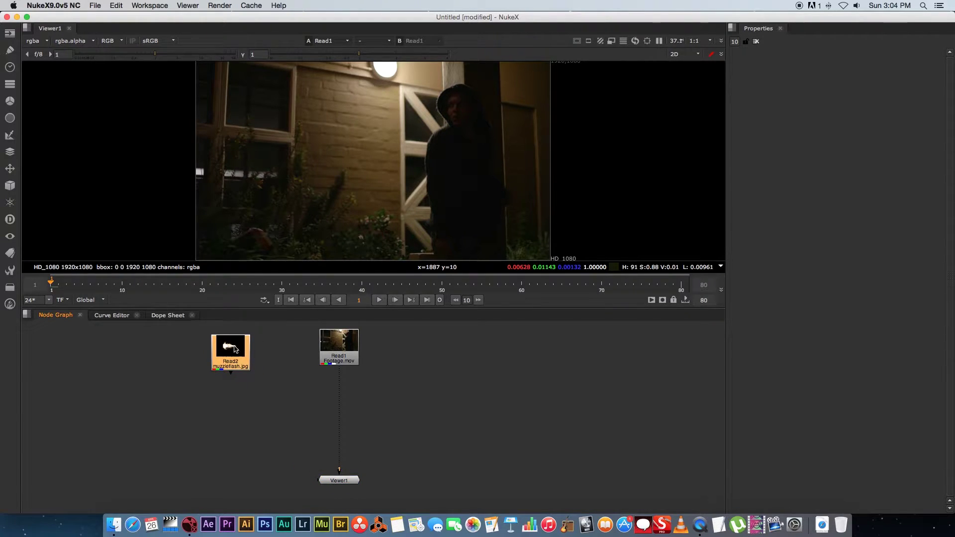
{"action": "left_click_drag", "start_coordinate": [335, 347], "coordinate": [335, 352]}
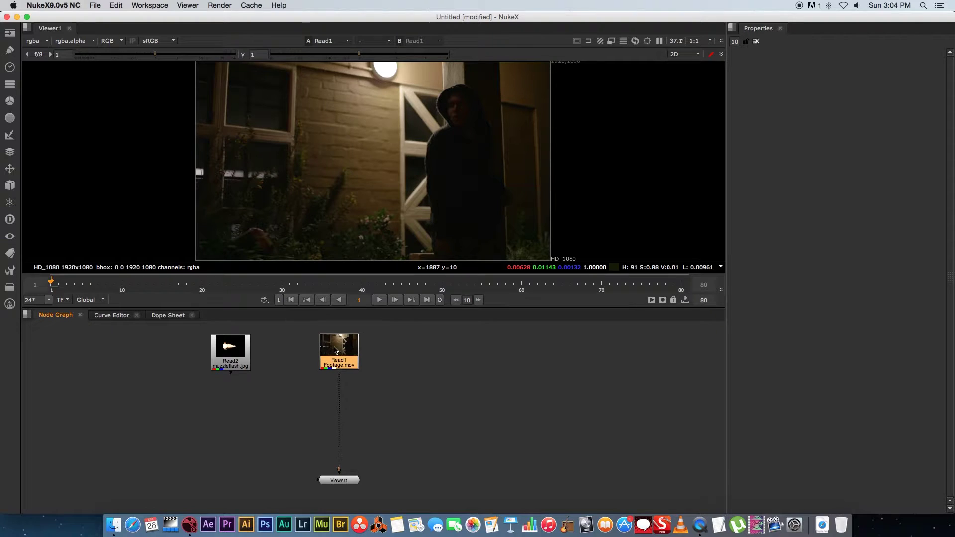
- Add an unconnected Merge node to the right of the footage node
{"action": "left_click", "coordinate": [419, 371]}
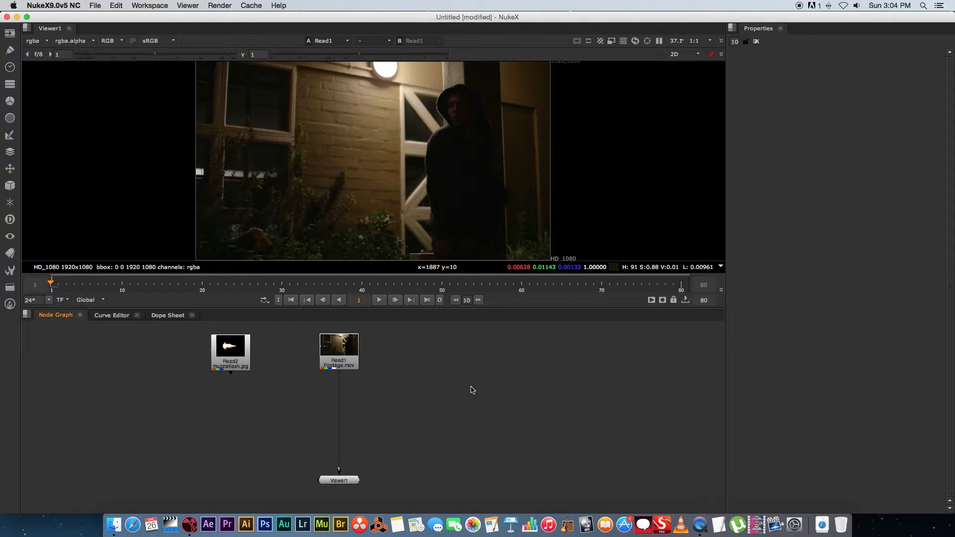
{"action": "key", "text": "Tab"}
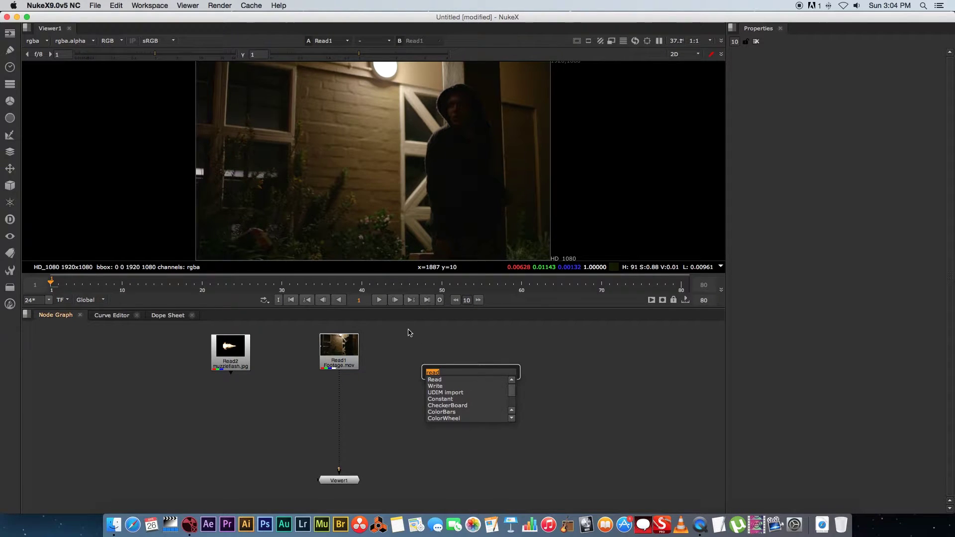
{"action": "type", "text": "merg"}
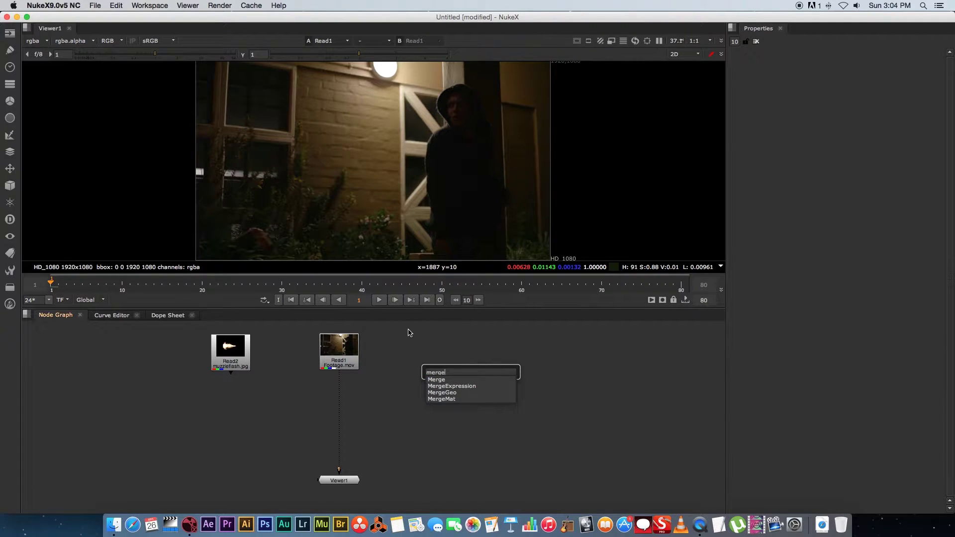
{"action": "key", "text": "Return"}
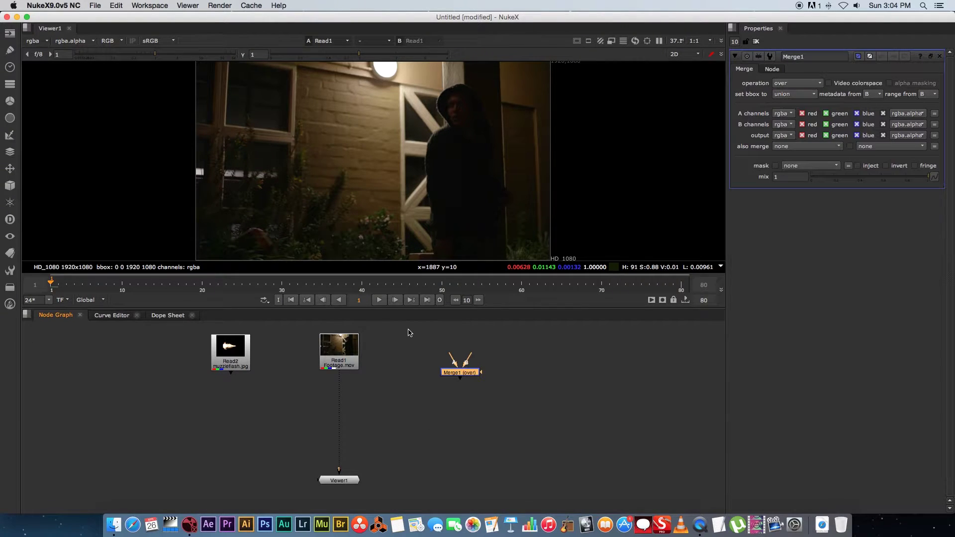
- Connect the Merge node's A input to the muzzle flash and its B input to the footage, positioning it between and below them
{"action": "left_click_drag", "start_coordinate": [461, 374], "coordinate": [401, 360]}
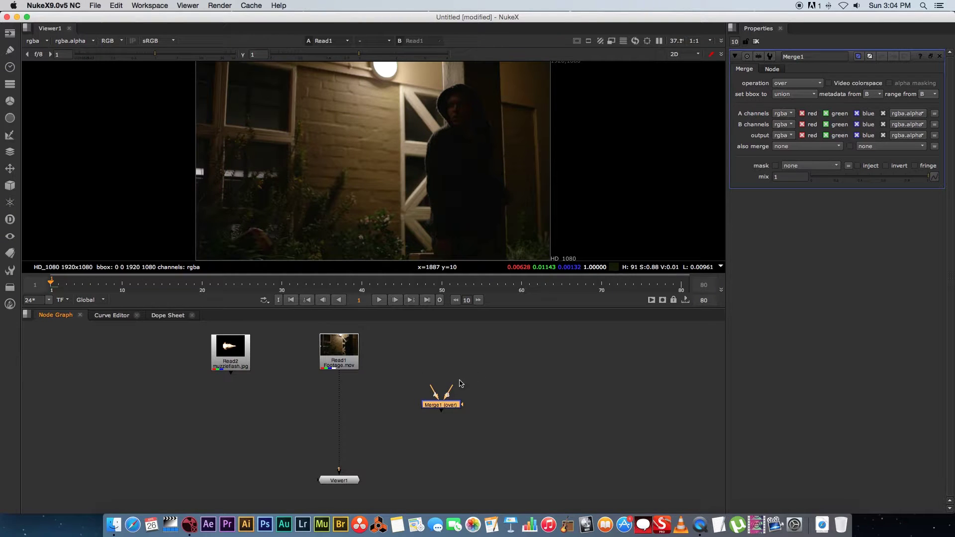
{"action": "left_click_drag", "start_coordinate": [446, 408], "coordinate": [412, 357]}
{"action": "left_click_drag", "start_coordinate": [447, 384], "coordinate": [228, 354]}
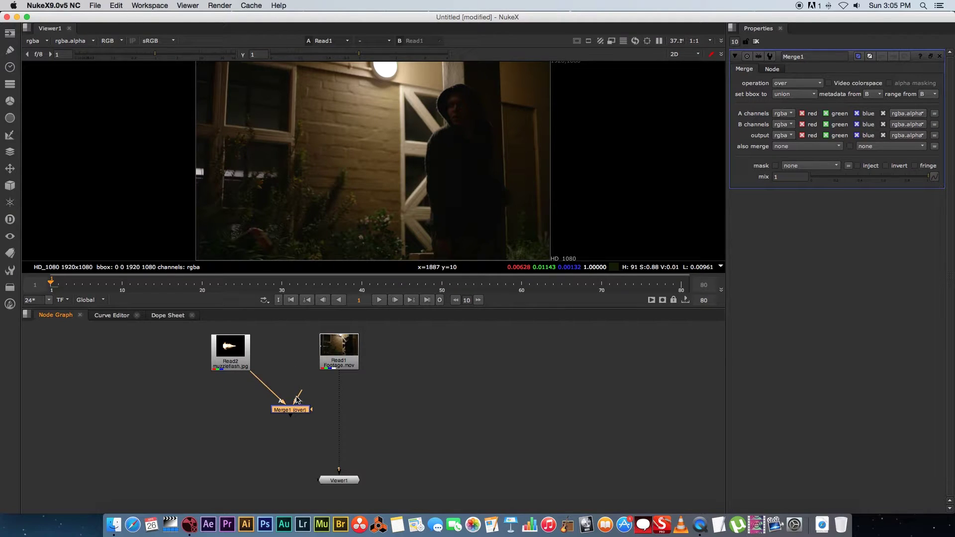
{"action": "left_click_drag", "start_coordinate": [298, 397], "coordinate": [342, 367]}
{"action": "left_click_drag", "start_coordinate": [289, 414], "coordinate": [294, 400]}
- Connect the Viewer to the Merge node's output and compare the composite with the plain footage, finishing on the Merge
{"action": "left_click_drag", "start_coordinate": [340, 482], "coordinate": [325, 493]}
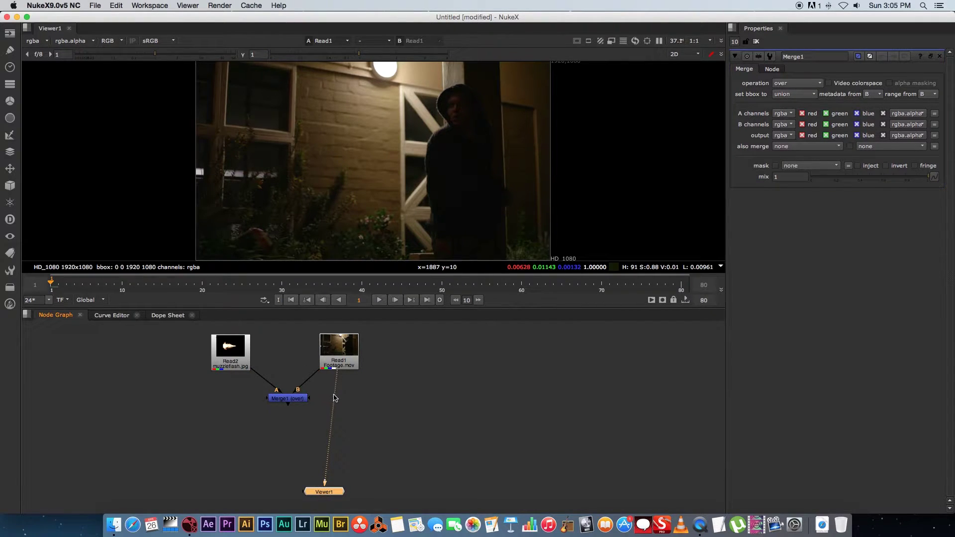
{"action": "left_click_drag", "start_coordinate": [292, 401], "coordinate": [291, 398]}
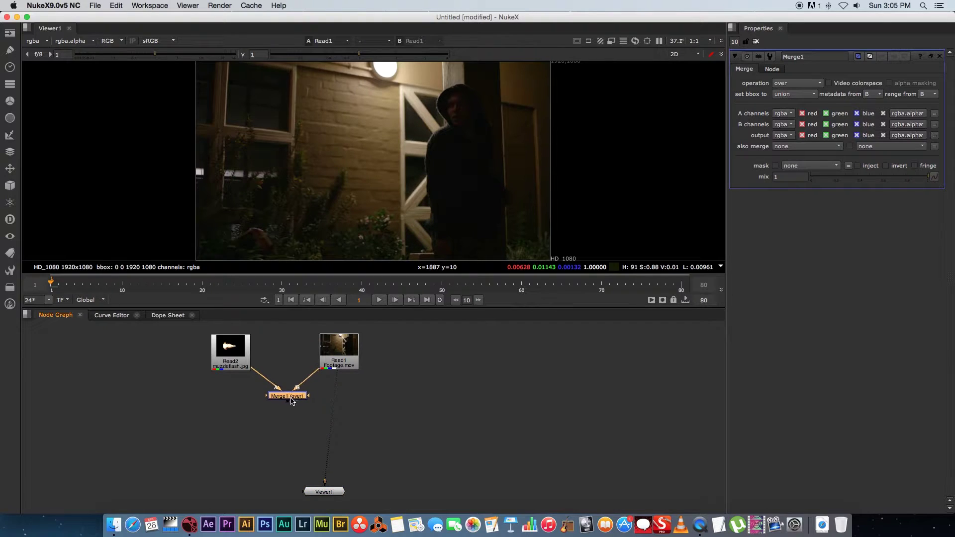
{"action": "left_click_drag", "start_coordinate": [336, 381], "coordinate": [294, 399]}
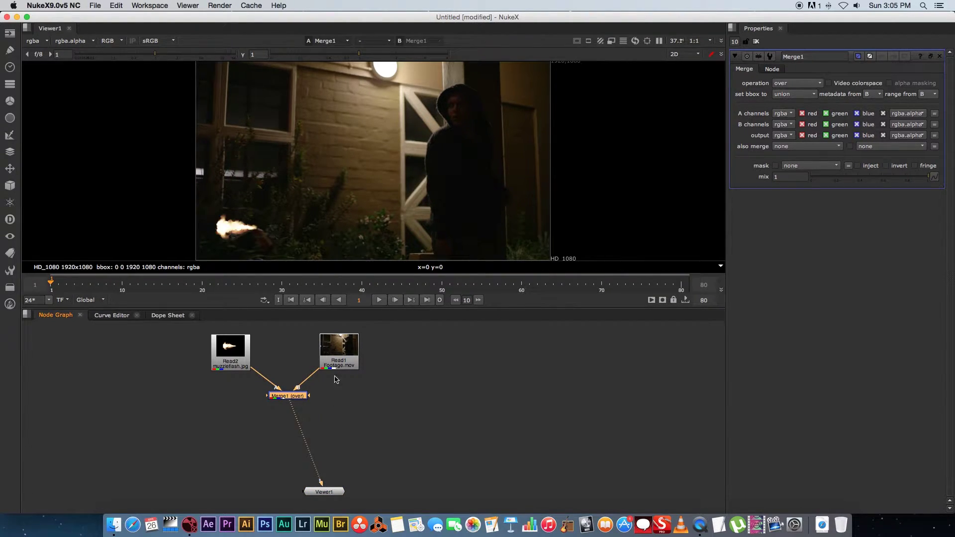
{"action": "left_click", "coordinate": [339, 361]}
{"action": "key", "text": "1"}
{"action": "left_click", "coordinate": [293, 398]}
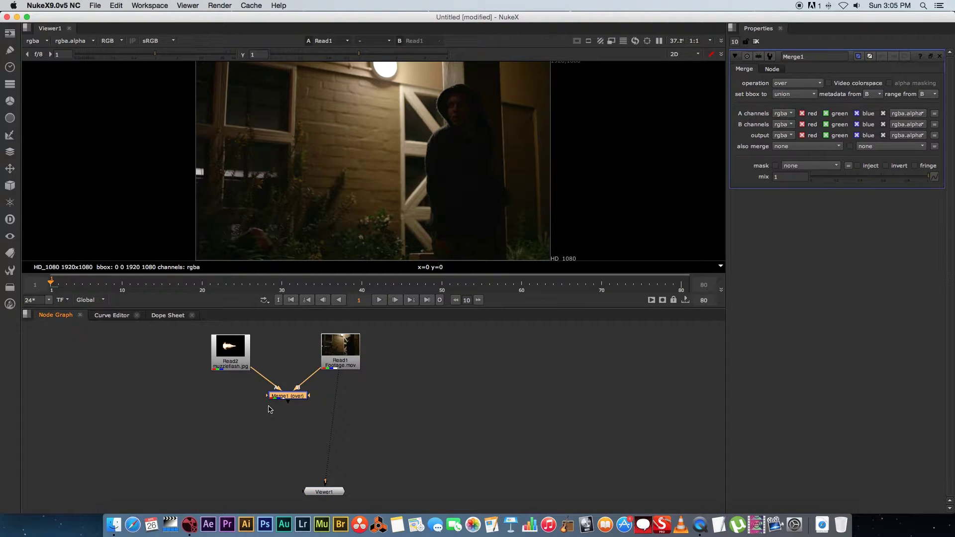
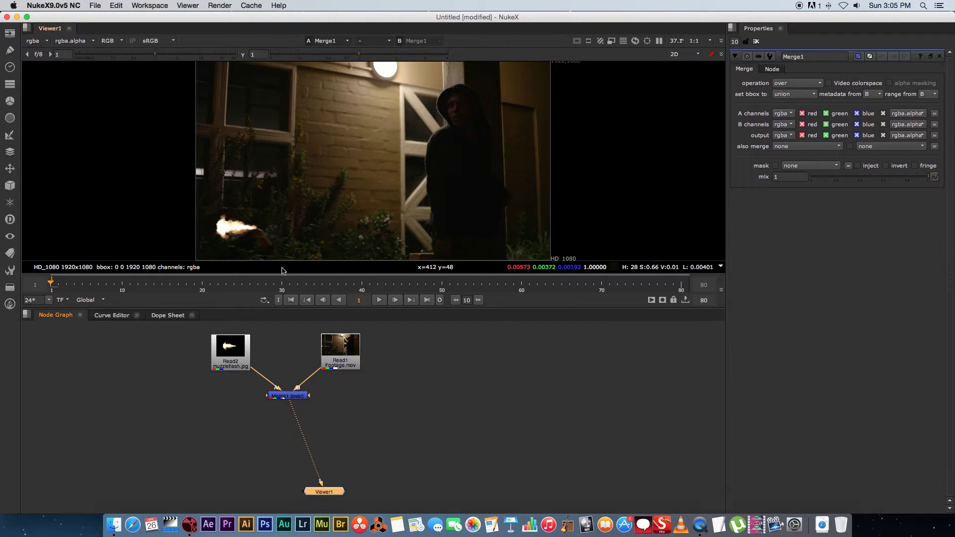
- Place the Merge node directly below the muzzle flash node and go to frame 36, where the gun is aimed
{"action": "left_click_drag", "start_coordinate": [295, 398], "coordinate": [239, 425]}
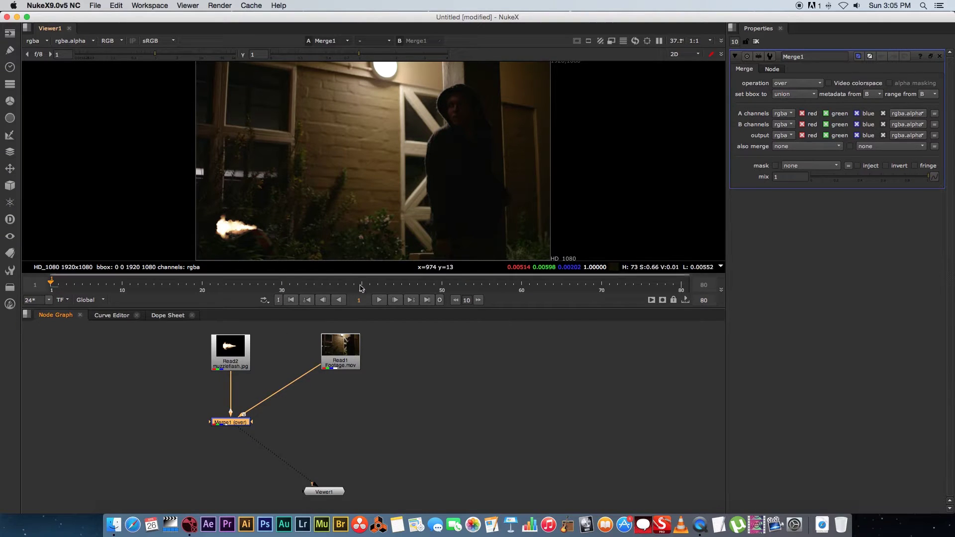
{"action": "left_click", "coordinate": [266, 283]}
{"action": "left_click_drag", "start_coordinate": [272, 284], "coordinate": [329, 279]}
{"action": "left_click", "coordinate": [285, 351]}
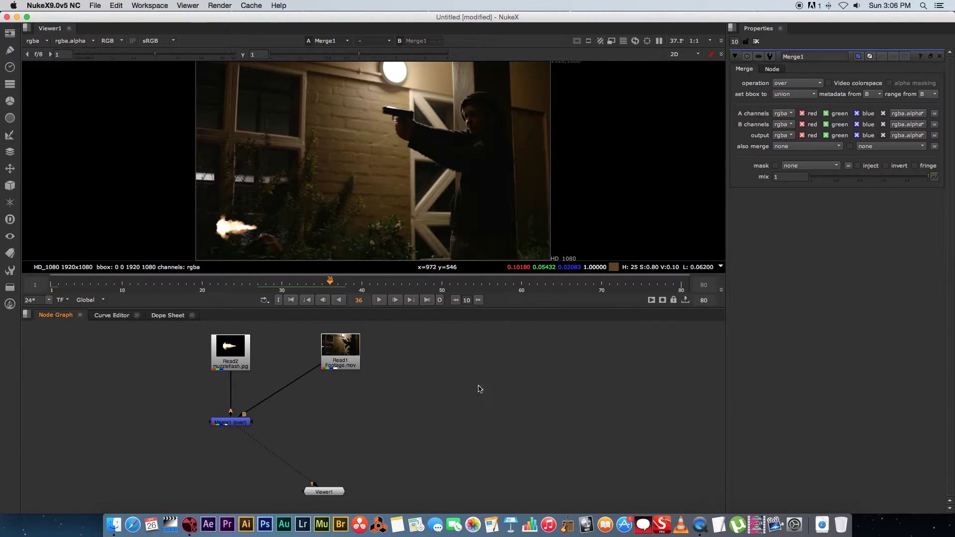
- Add a Transform node and insert it between the muzzle flash image and the Merge's A input
{"action": "key", "text": "Tab"}
{"action": "type", "text": "trans"}
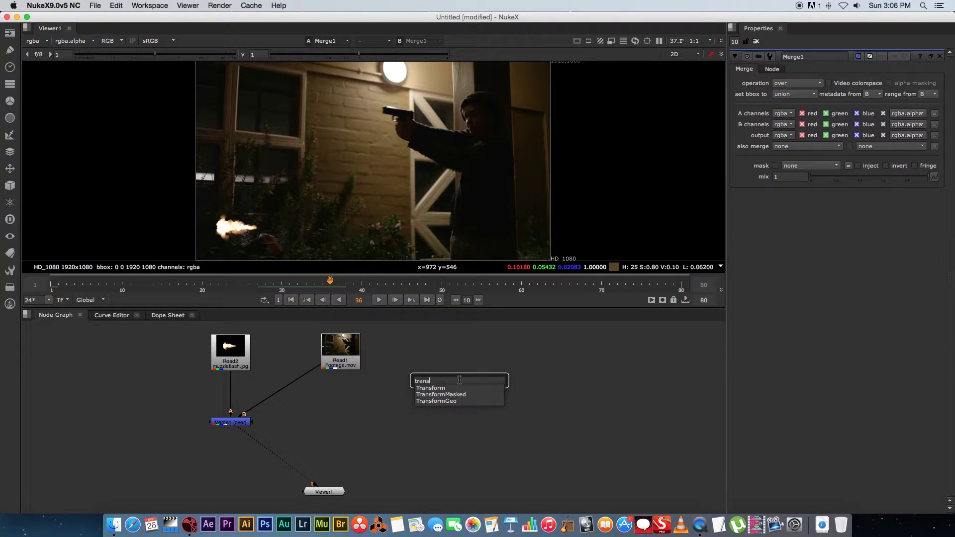
{"action": "key", "text": "Down"}
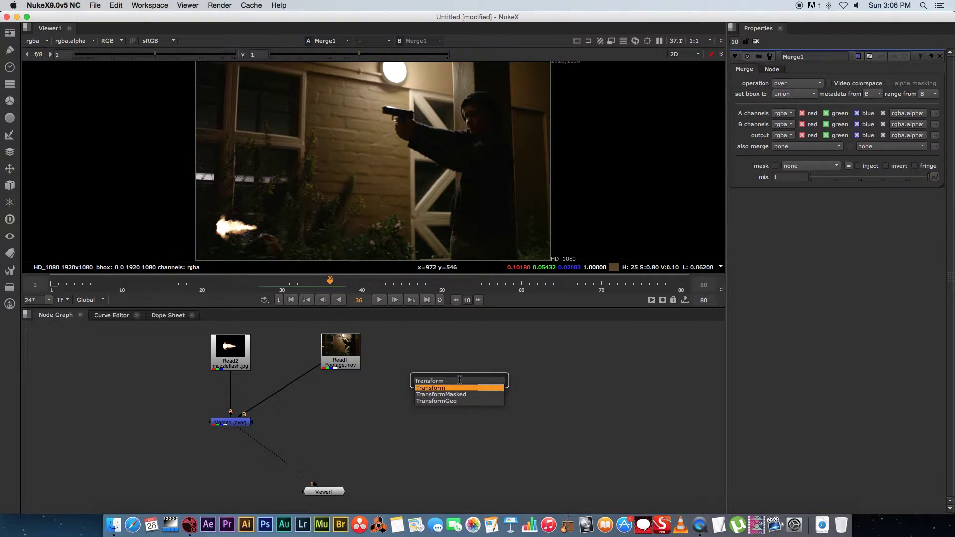
{"action": "key", "text": "Return"}
{"action": "left_click_drag", "start_coordinate": [494, 378], "coordinate": [399, 424]}
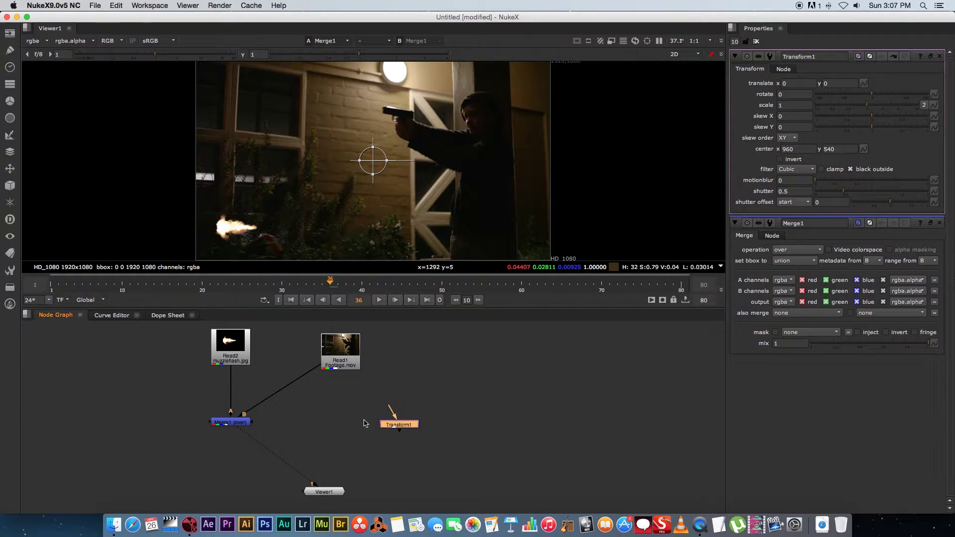
{"action": "left_click_drag", "start_coordinate": [236, 354], "coordinate": [236, 351]}
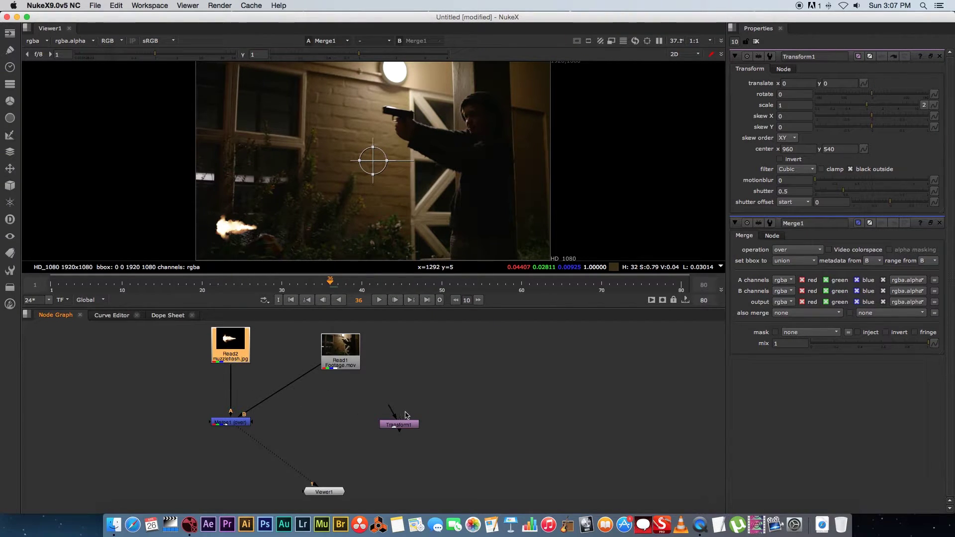
{"action": "left_click_drag", "start_coordinate": [404, 428], "coordinate": [236, 387]}
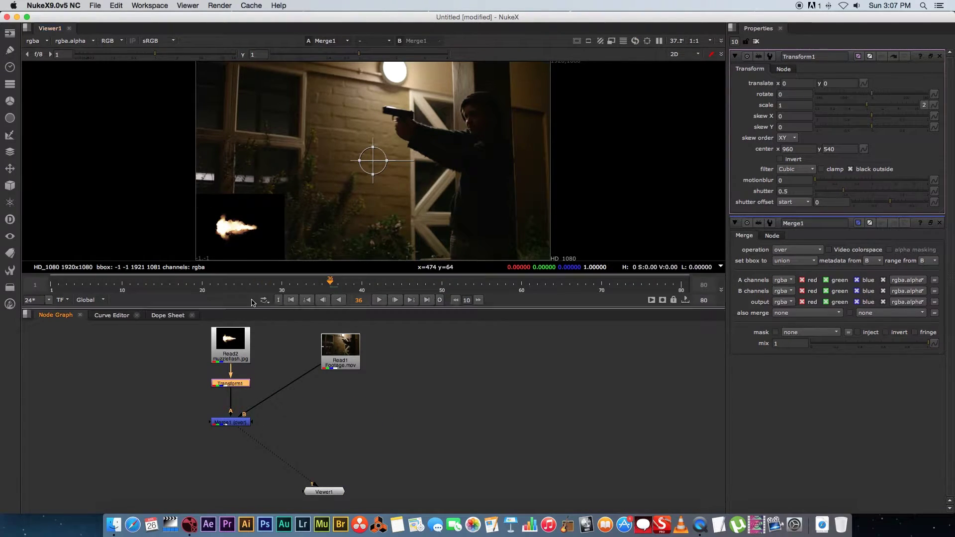
- Select the Transform node, close the Merge properties, and disable the Transform's black outside option
{"action": "left_click", "coordinate": [242, 395]}
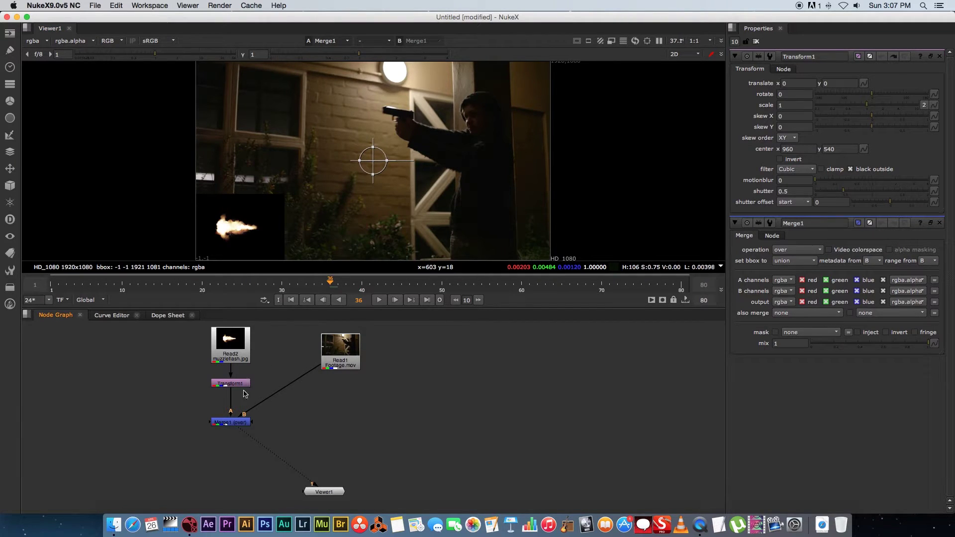
{"action": "left_click", "coordinate": [238, 386]}
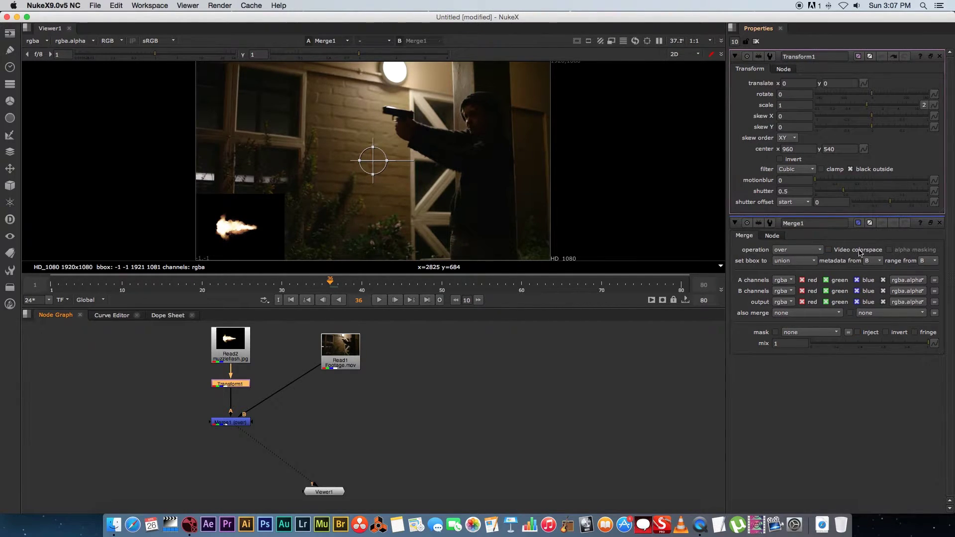
{"action": "left_click", "coordinate": [938, 224]}
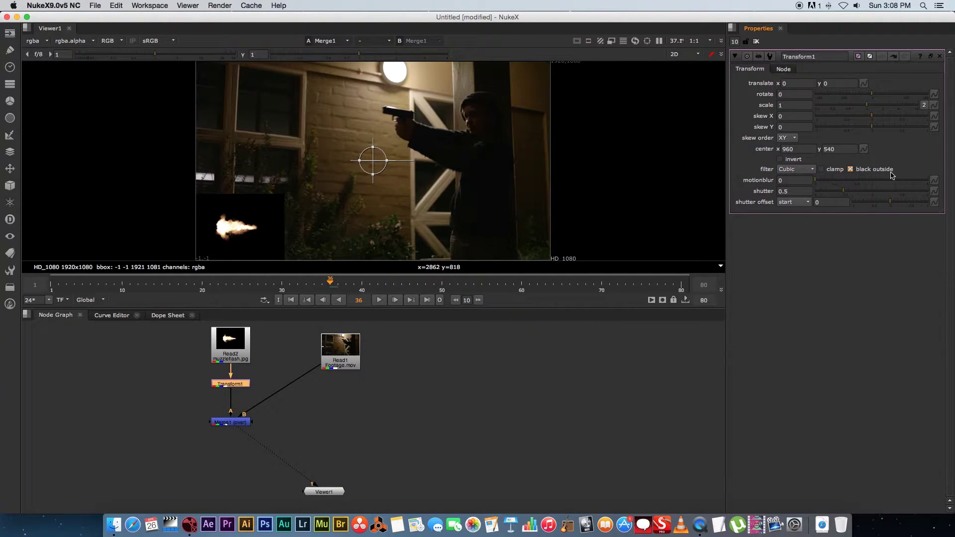
{"action": "left_click", "coordinate": [850, 169]}
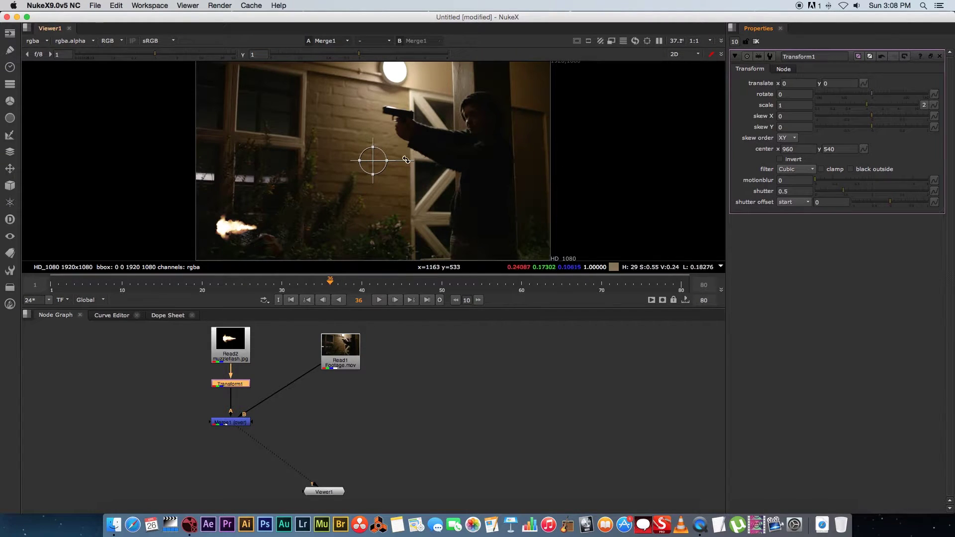
- Rotate the muzzle flash to -180 and move it just below the gun, at a translate of about x -692, y -292
{"action": "left_click_drag", "start_coordinate": [373, 160], "coordinate": [456, 142]}
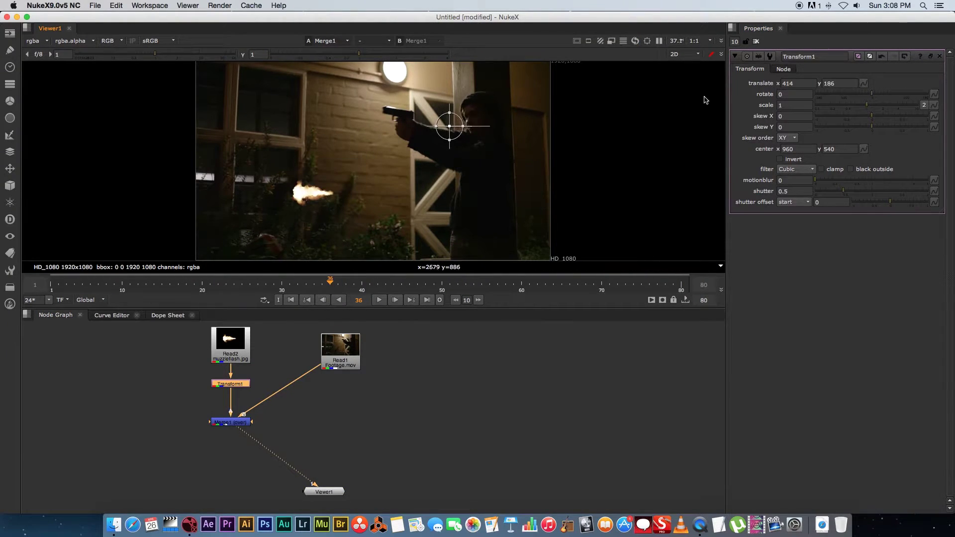
{"action": "mouse_move", "coordinate": [866, 100]}
{"action": "left_mouse_down"}
{"action": "mouse_move", "coordinate": [857, 107]}
{"action": "mouse_move", "coordinate": [890, 106]}
{"action": "mouse_move", "coordinate": [864, 116]}
{"action": "left_mouse_up"}
{"action": "left_click_drag", "start_coordinate": [878, 96], "coordinate": [814, 96]}
{"action": "left_click_drag", "start_coordinate": [448, 124], "coordinate": [245, 225]}
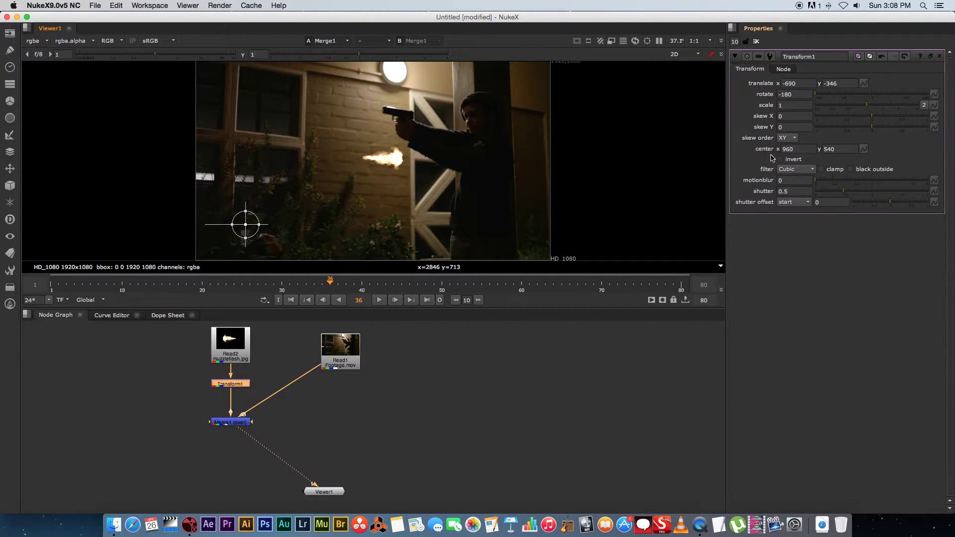
{"action": "mouse_move", "coordinate": [252, 218]}
{"action": "left_mouse_down"}
{"action": "mouse_move", "coordinate": [263, 207]}
{"action": "mouse_move", "coordinate": [255, 203]}
{"action": "left_mouse_up"}
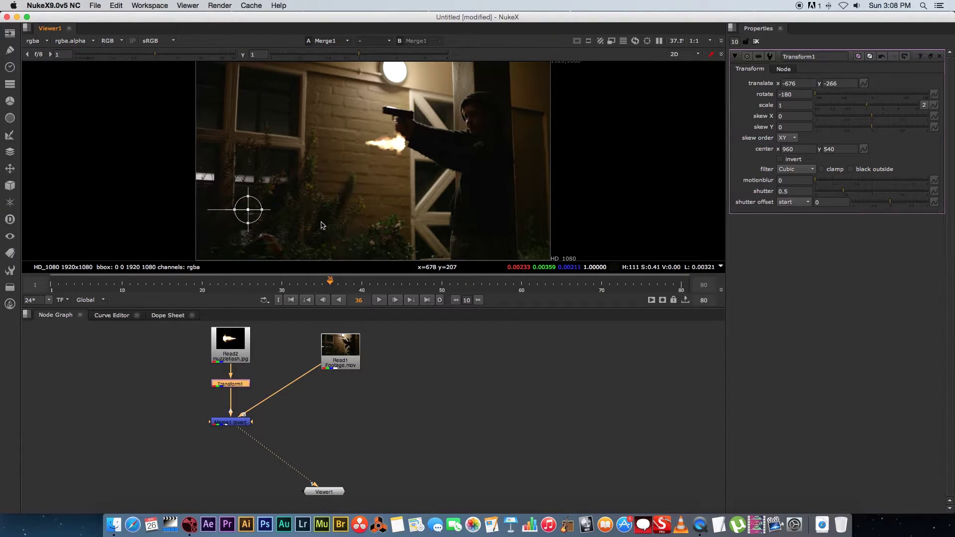
{"action": "left_click_drag", "start_coordinate": [247, 209], "coordinate": [245, 214]}
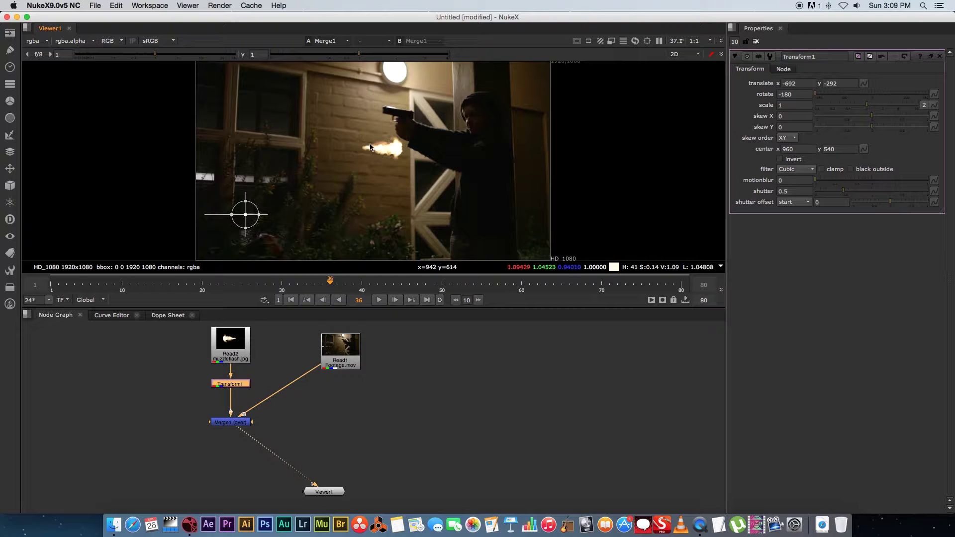
- At frame 36, align the muzzle flash with the gun barrel's tip at about translate x -802, y -84, undoing the extra move
{"action": "mouse_move", "coordinate": [323, 282]}
{"action": "left_mouse_down"}
{"action": "mouse_move", "coordinate": [249, 284]}
{"action": "mouse_move", "coordinate": [330, 282]}
{"action": "left_mouse_up"}
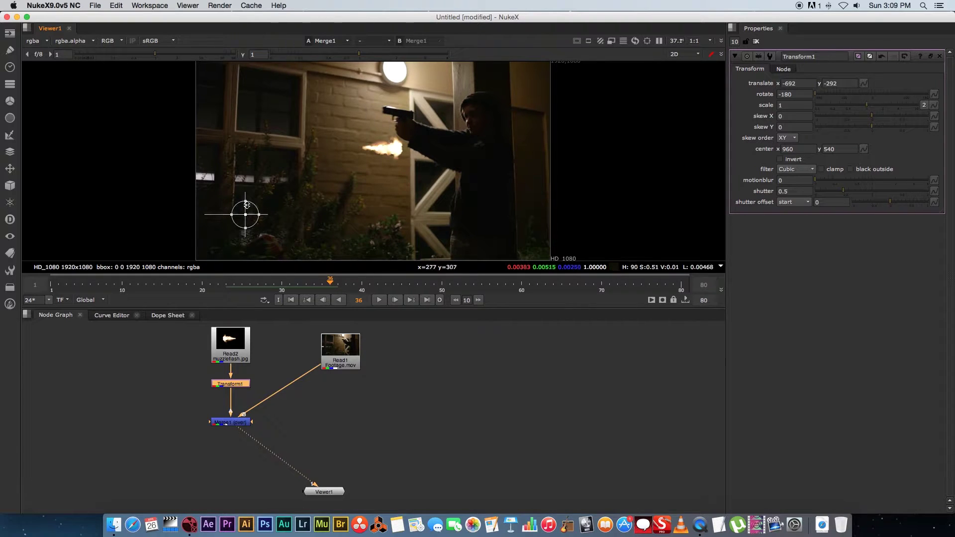
{"action": "left_click_drag", "start_coordinate": [248, 214], "coordinate": [226, 175]}
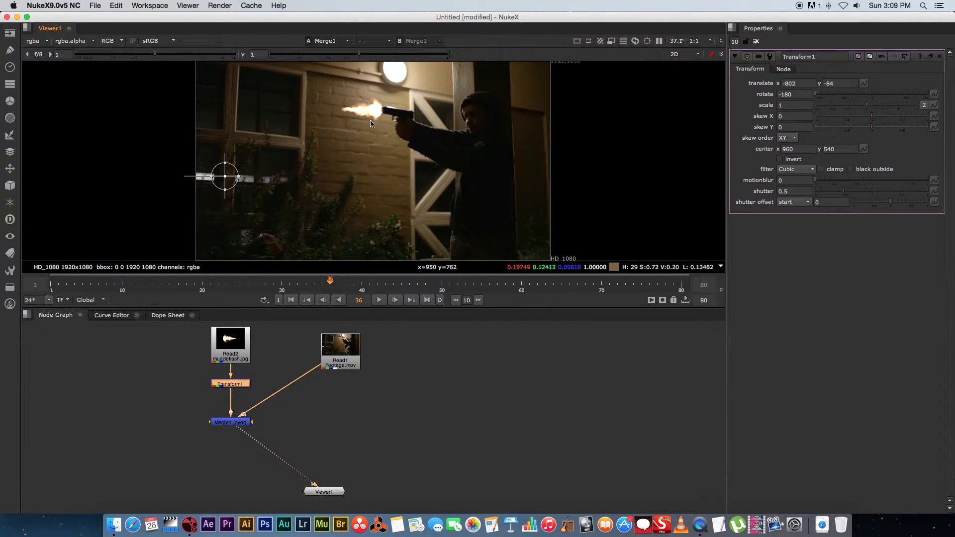
{"action": "left_click_drag", "start_coordinate": [225, 174], "coordinate": [237, 202]}
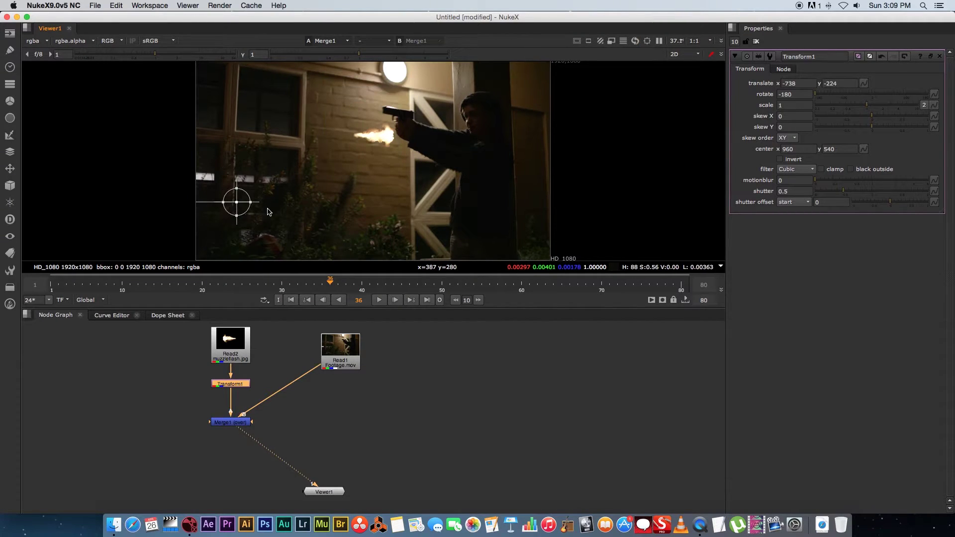
{"action": "key", "text": "ctrl+z"}
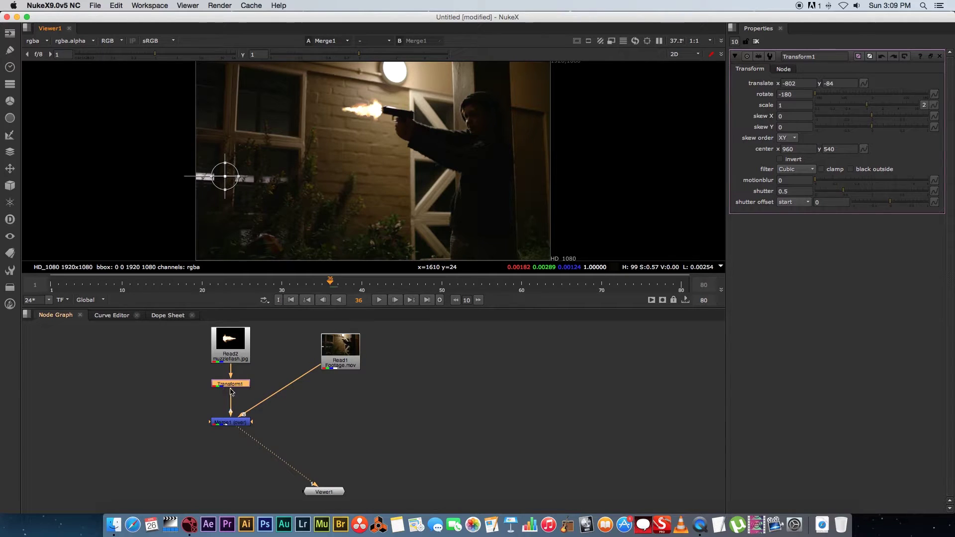
- Key the Transform's translate at frame 36, and again at frame 40 with the flash nudged to about x -798, y -82
{"action": "left_click", "coordinate": [863, 83]}
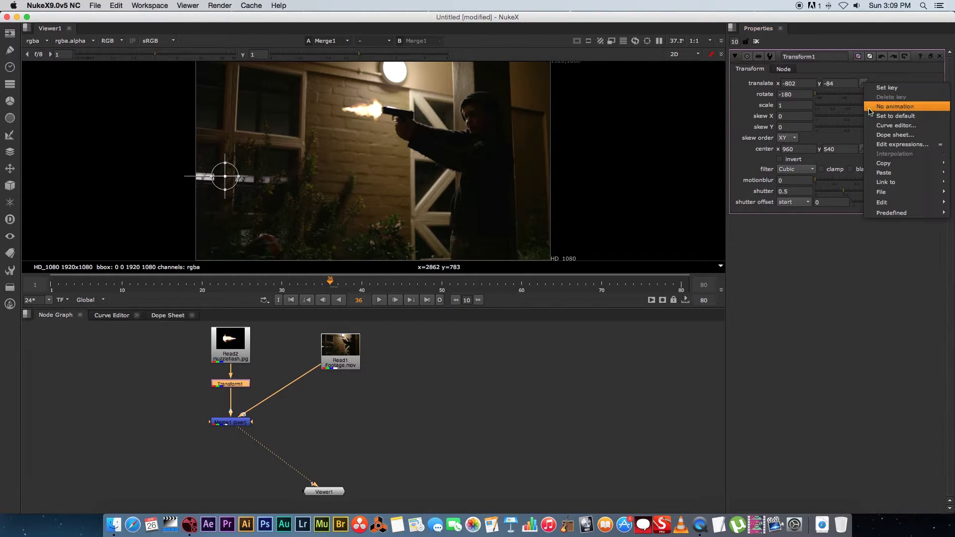
{"action": "left_click", "coordinate": [898, 89]}
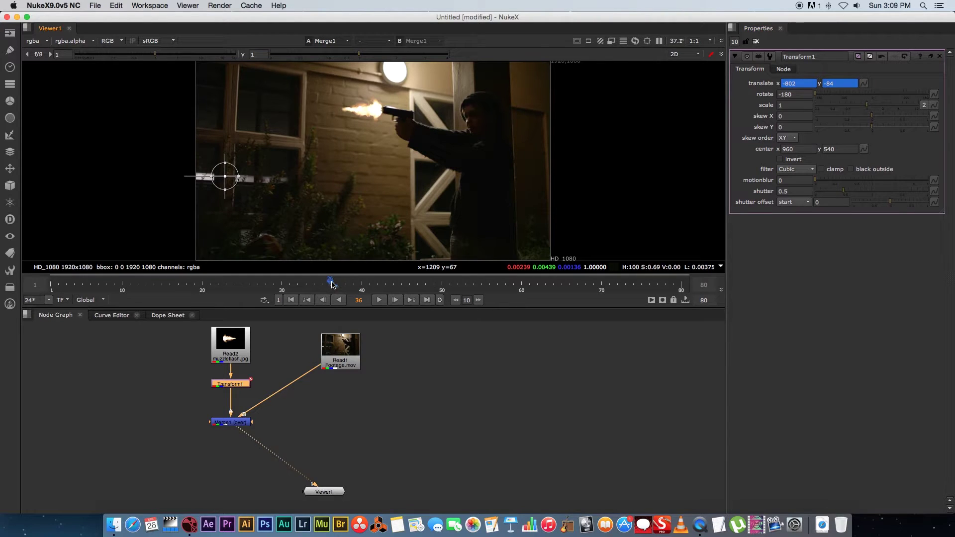
{"action": "left_click_drag", "start_coordinate": [332, 283], "coordinate": [337, 285]}
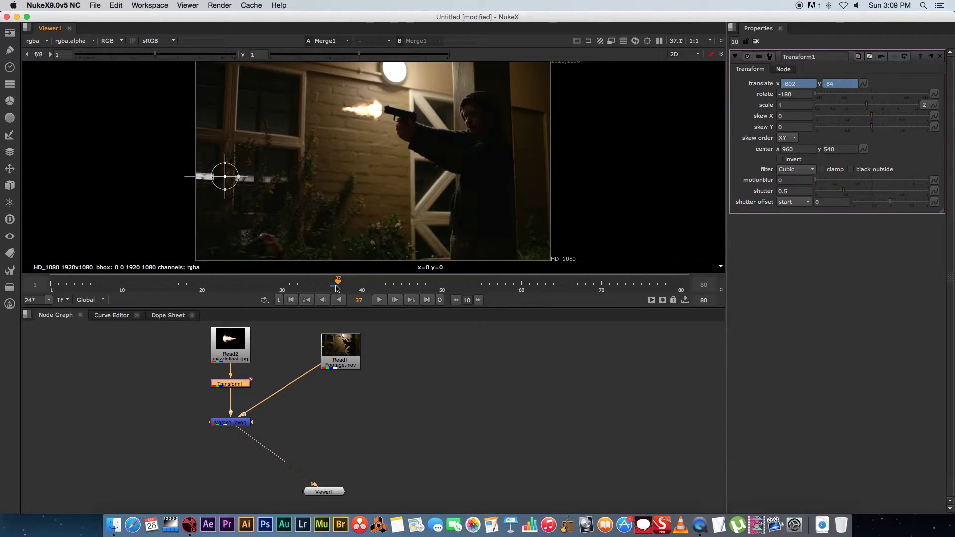
{"action": "key", "text": "Right"}
{"action": "key", "text": "Right"}
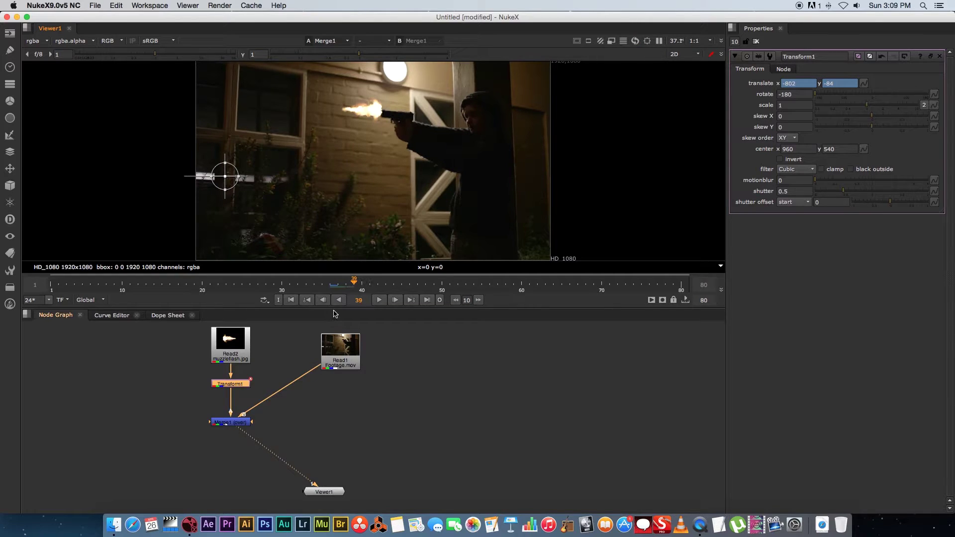
{"action": "key", "text": "Left"}
{"action": "key", "text": "Right"}
{"action": "key", "text": "Left"}
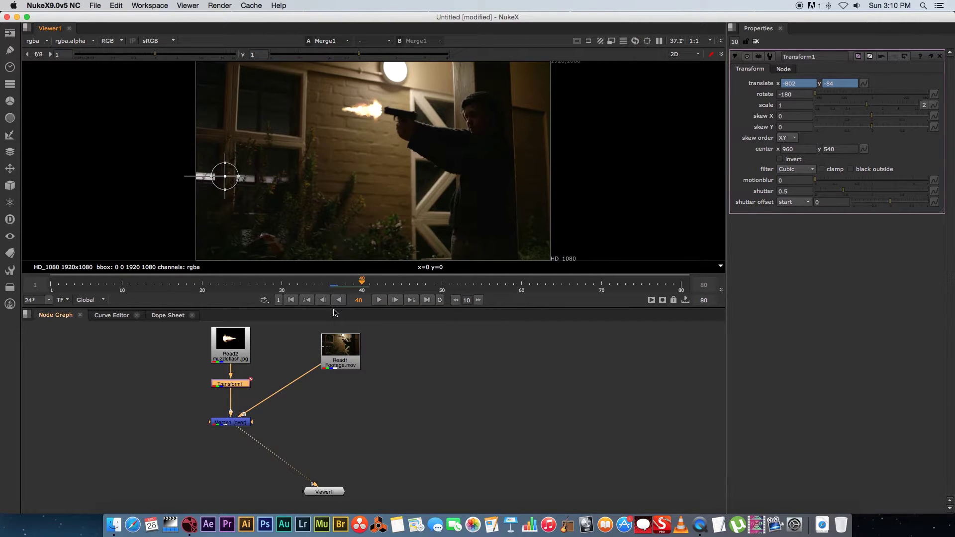
{"action": "key", "text": "Right"}
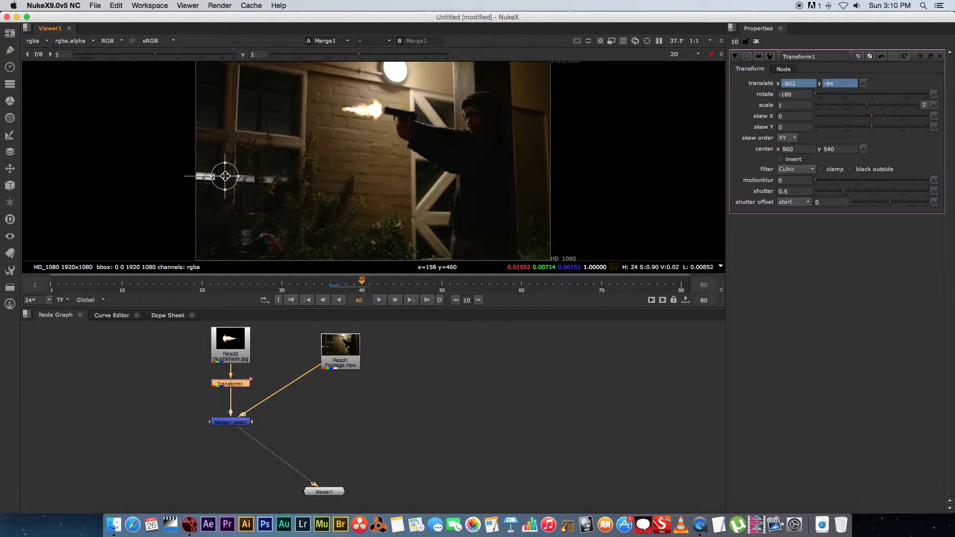
{"action": "left_click_drag", "start_coordinate": [233, 177], "coordinate": [225, 174]}
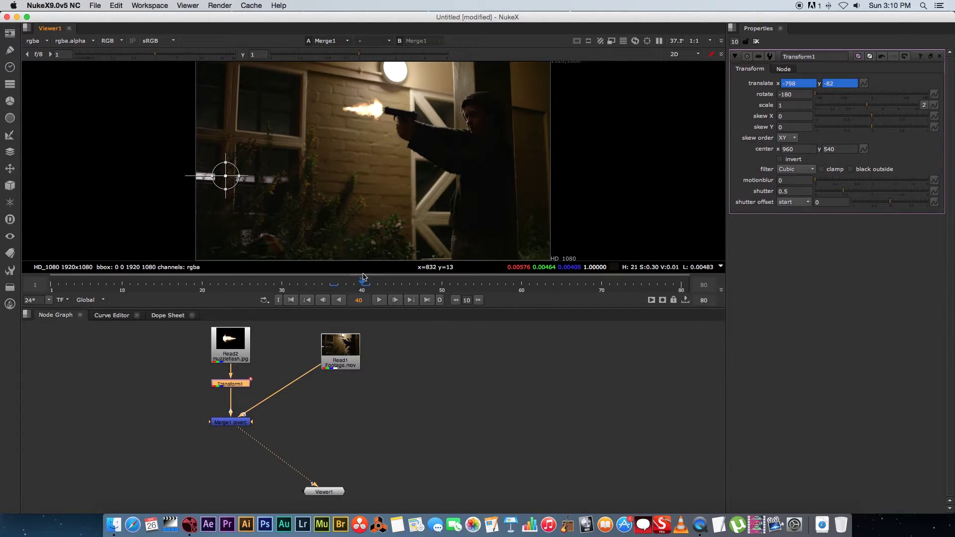
- Scrub around the two translate keyframes to check that the flash follows the gun, finishing on the keyframe at frame 36
{"action": "left_click_drag", "start_coordinate": [361, 283], "coordinate": [323, 282]}
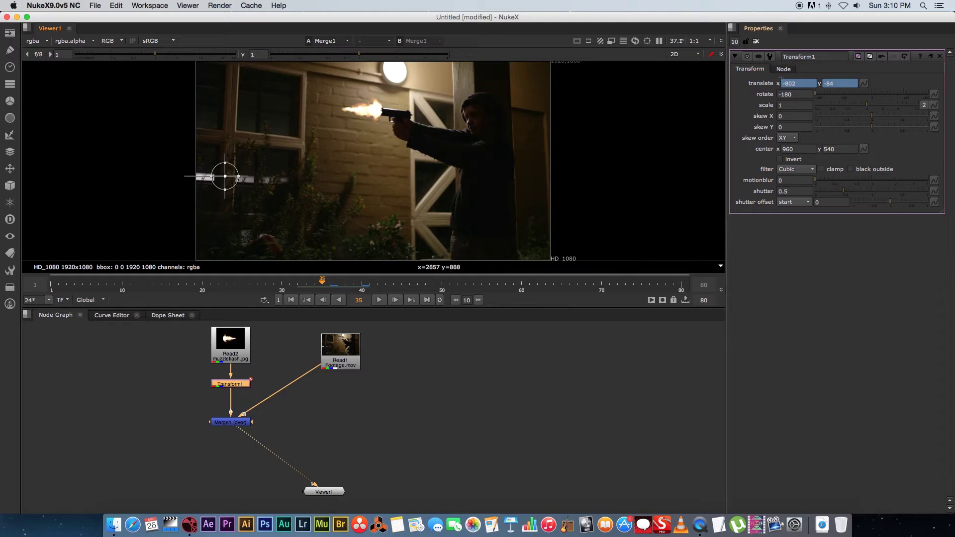
{"action": "left_click_drag", "start_coordinate": [321, 282], "coordinate": [368, 278]}
{"action": "key", "text": "alt+Left"}
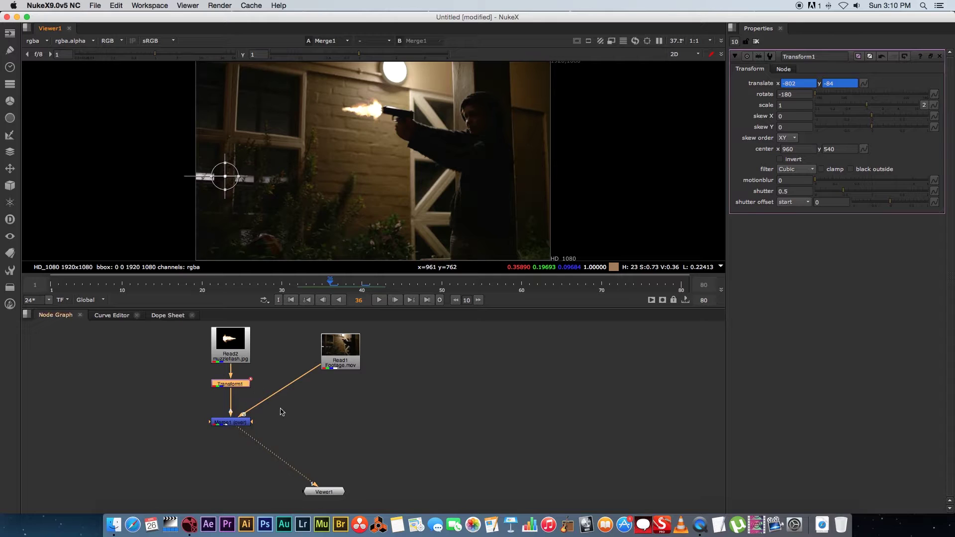
- Line up the Merge and Viewer nodes beneath the Transform, and replace the Transform's properties with the Merge's
{"action": "left_click", "coordinate": [232, 424]}
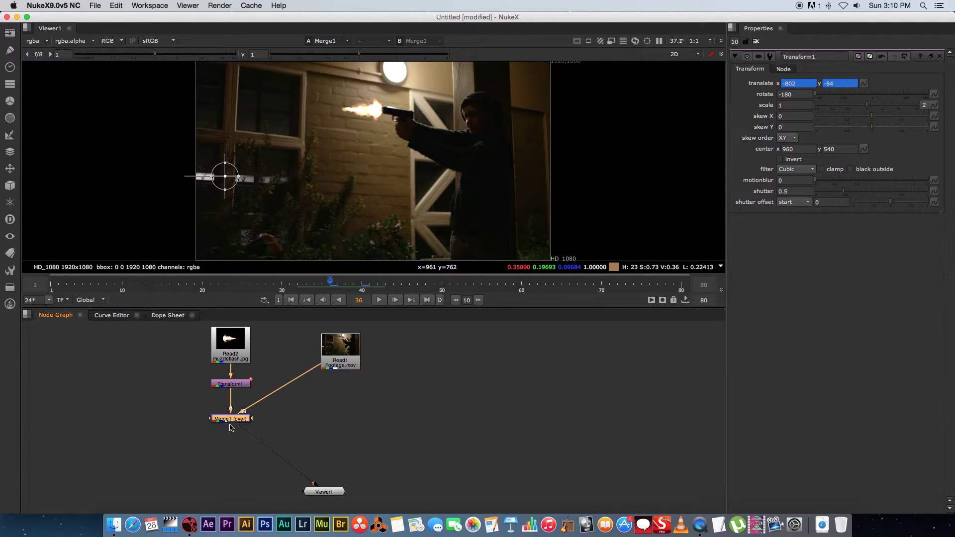
{"action": "left_click_drag", "start_coordinate": [231, 422], "coordinate": [233, 419]}
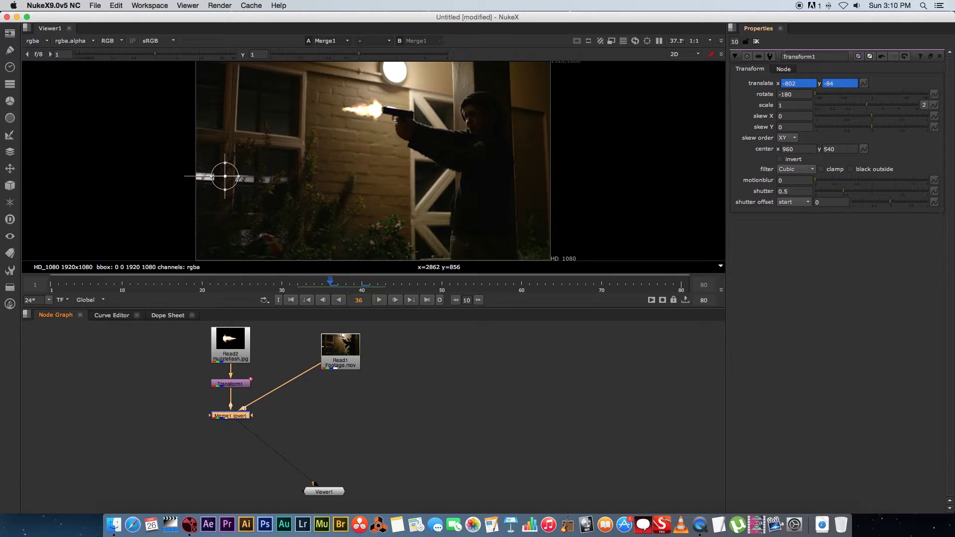
{"action": "left_click", "coordinate": [756, 43]}
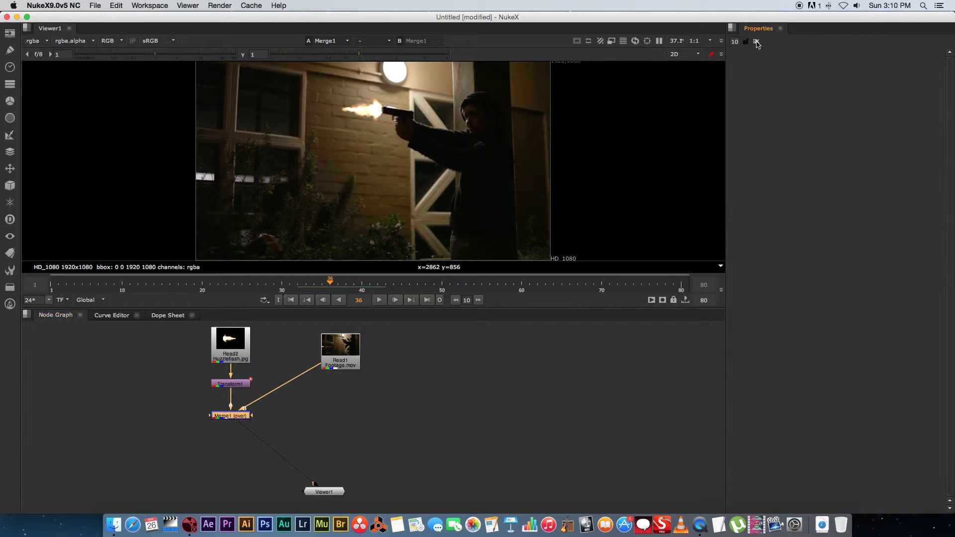
{"action": "left_click_drag", "start_coordinate": [331, 491], "coordinate": [237, 487]}
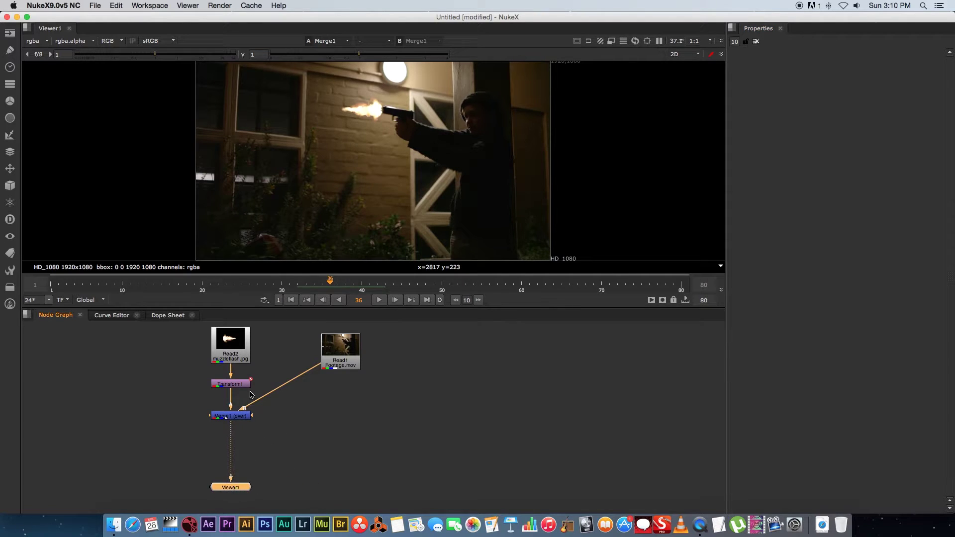
{"action": "double_click", "coordinate": [234, 417]}
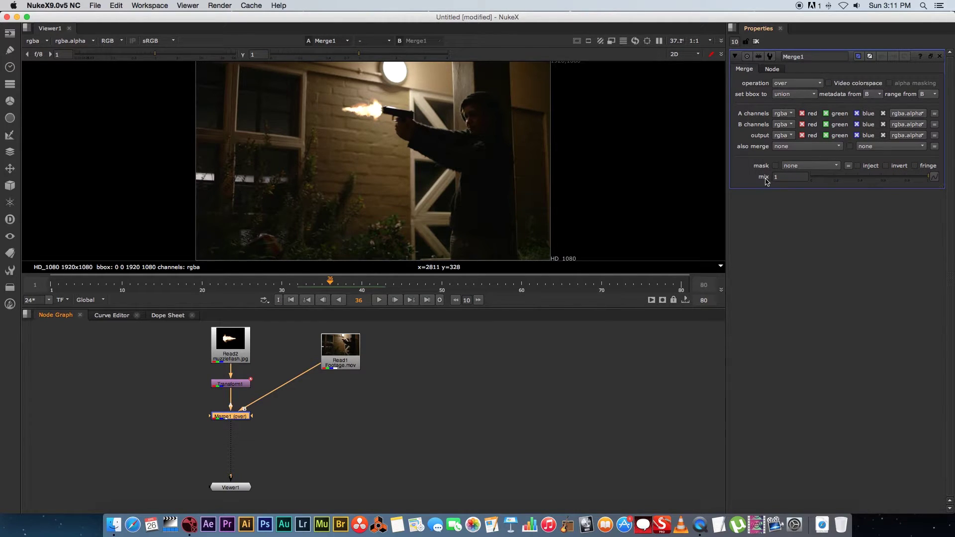
- Try fading the muzzle flash with the Merge's mix, lowering it to 0 and bringing it back to 1
{"action": "left_click_drag", "start_coordinate": [918, 179], "coordinate": [796, 184]}
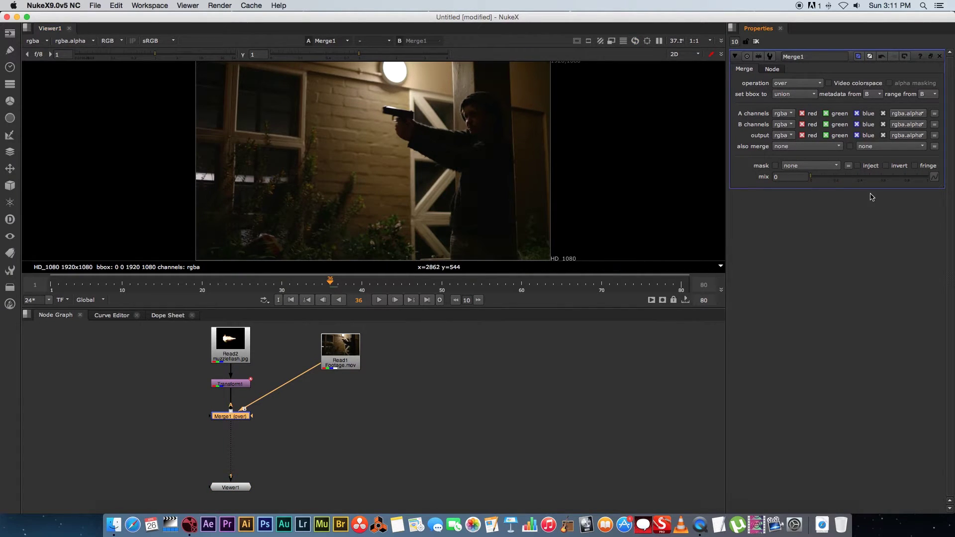
{"action": "left_click_drag", "start_coordinate": [818, 178], "coordinate": [933, 177]}
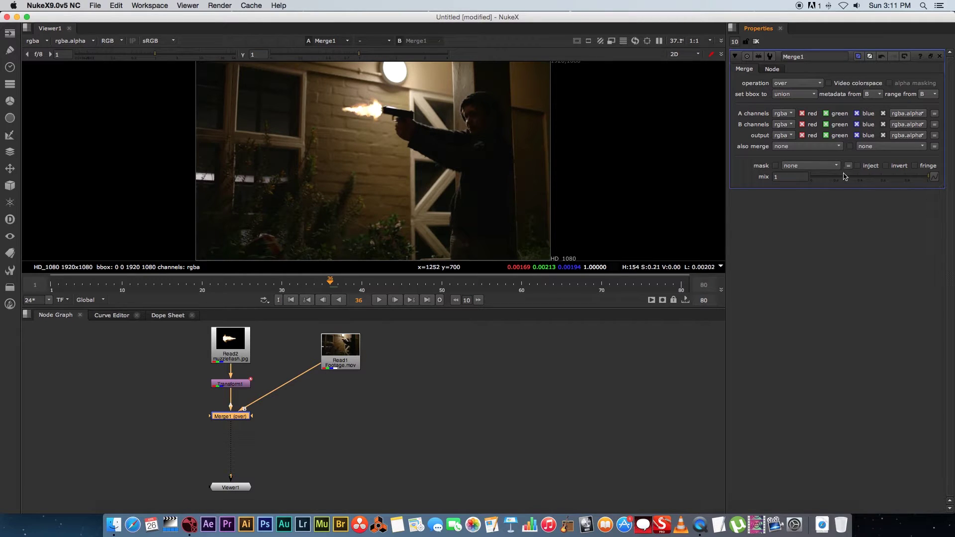
{"action": "left_click", "coordinate": [873, 177]}
{"action": "mouse_move", "coordinate": [852, 177]}
{"action": "left_mouse_down"}
{"action": "mouse_move", "coordinate": [833, 178]}
{"action": "mouse_move", "coordinate": [932, 178]}
{"action": "left_mouse_up"}
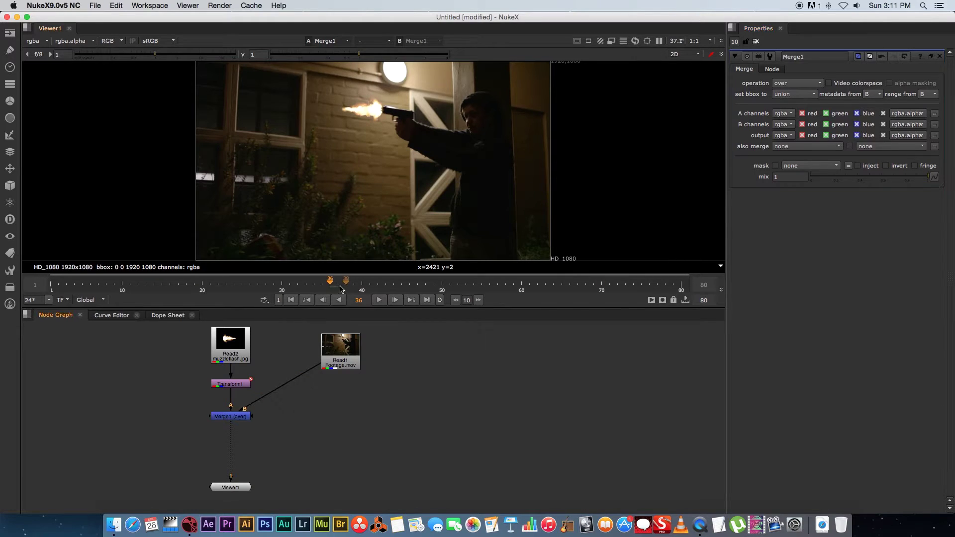
- Step back to frame 29 and forward to frame 36 to examine the frames leading up to the first shot
{"action": "key", "text": "Left"}
{"action": "key", "text": "Left"}
{"action": "key", "text": "Left"}
{"action": "key", "text": "Left"}
{"action": "key", "text": "Left"}
{"action": "key", "text": "Left"}
{"action": "key", "text": "Left"}
{"action": "key", "text": "Left"}
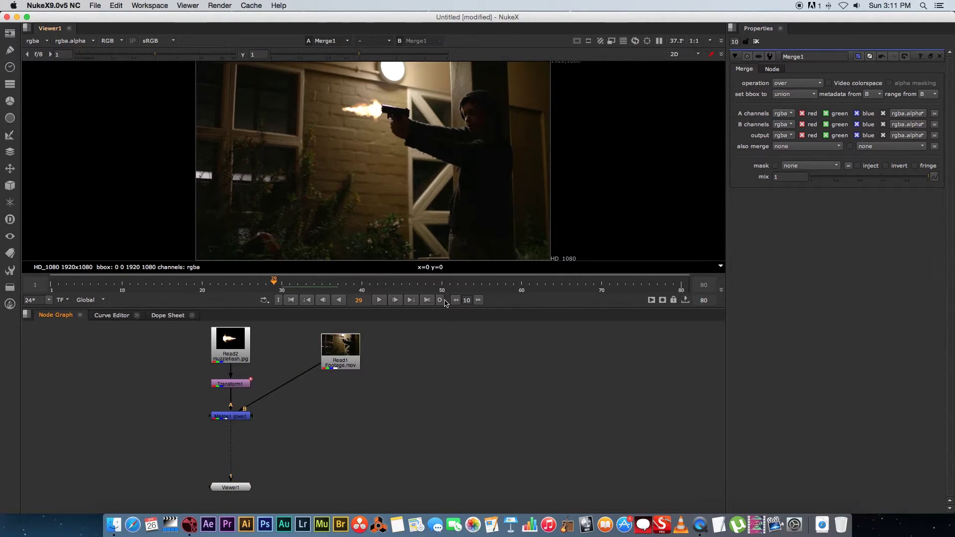
{"action": "key", "text": "Right"}
{"action": "key", "text": "Right"}
{"action": "key", "text": "Right"}
{"action": "key", "text": "Right"}
{"action": "key", "text": "Right"}
{"action": "key", "text": "Right"}
{"action": "key", "text": "Right"}
{"action": "key", "text": "Right"}
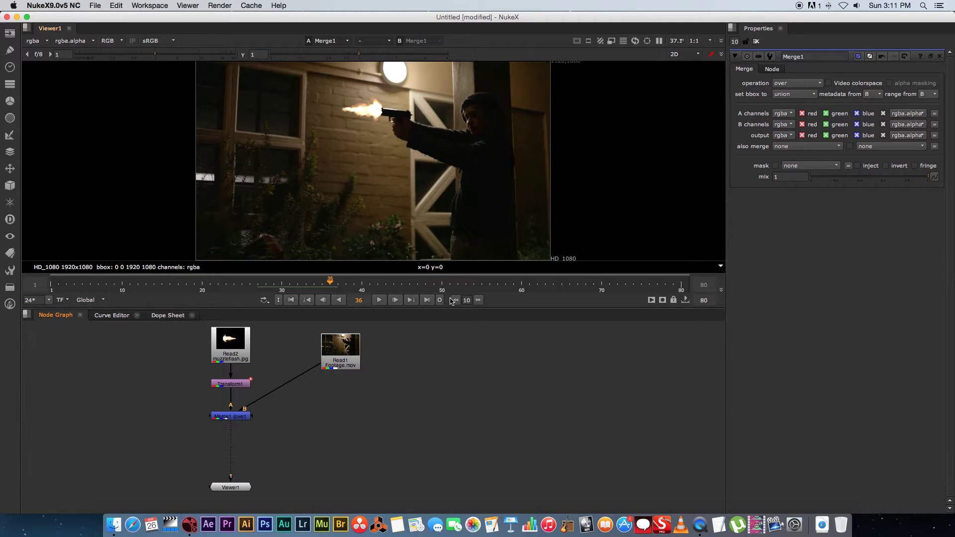
- Key the Merge's mix at 1 on frame 36 and at 0 on frames 35 and 37
{"action": "left_click", "coordinate": [934, 178]}
{"action": "left_click", "coordinate": [914, 188]}
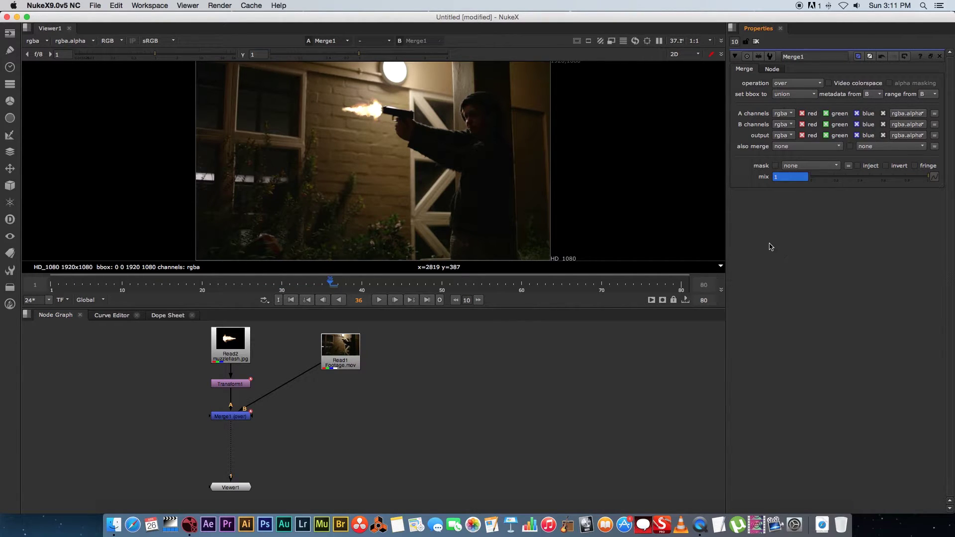
{"action": "left_click", "coordinate": [338, 298]}
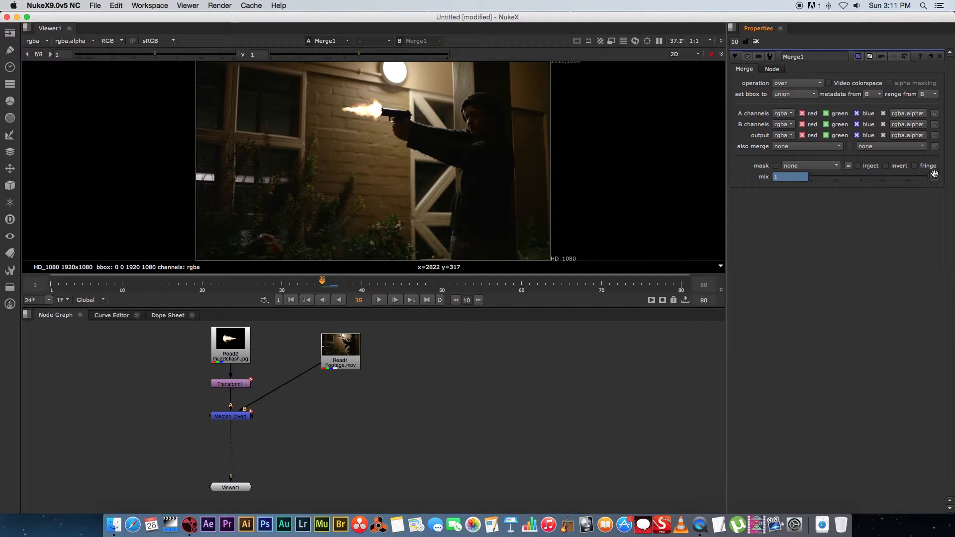
{"action": "left_click", "coordinate": [810, 178]}
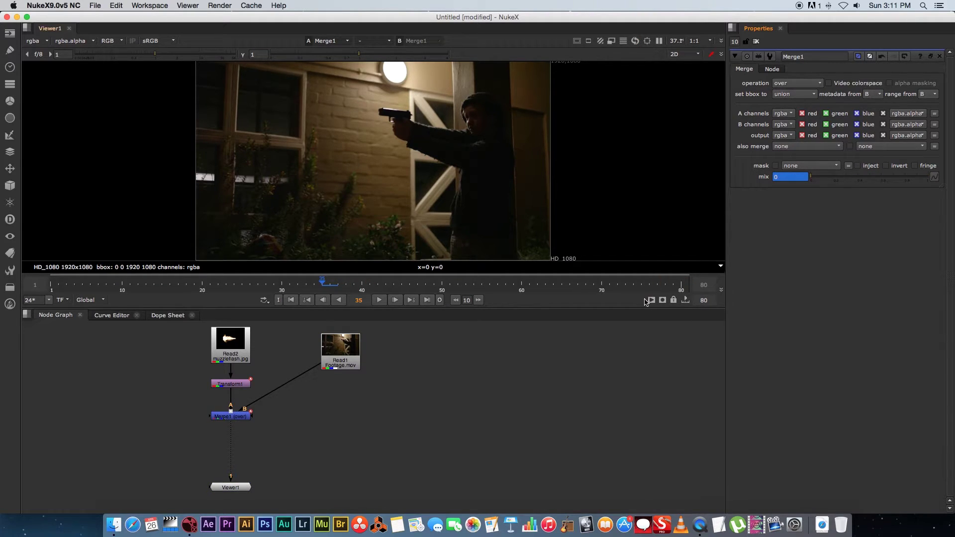
{"action": "key", "text": "Right"}
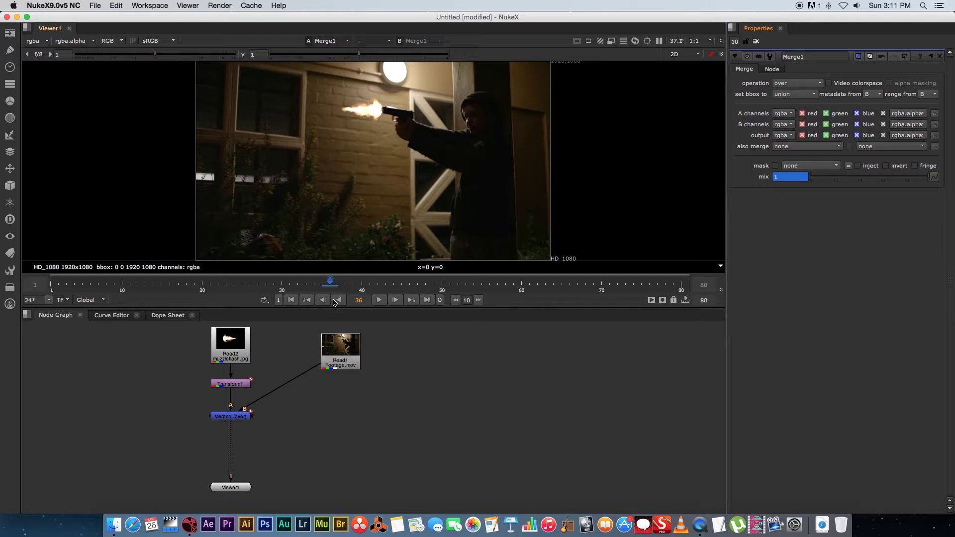
{"action": "key", "text": "Right"}
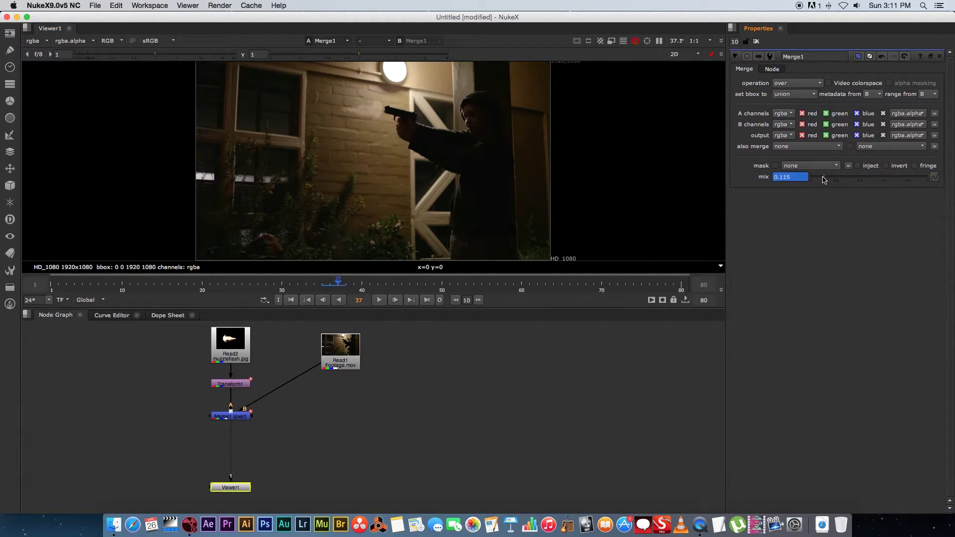
- Step back and forth between frames 35 and 37 to check that the flash lasts a single frame
{"action": "key", "text": "Left"}
{"action": "key", "text": "Right"}
{"action": "key", "text": "Left"}
{"action": "key", "text": "Right"}
{"action": "key", "text": "Left"}
{"action": "key", "text": "Right"}
{"action": "key", "text": "Left"}
{"action": "key", "text": "Left"}
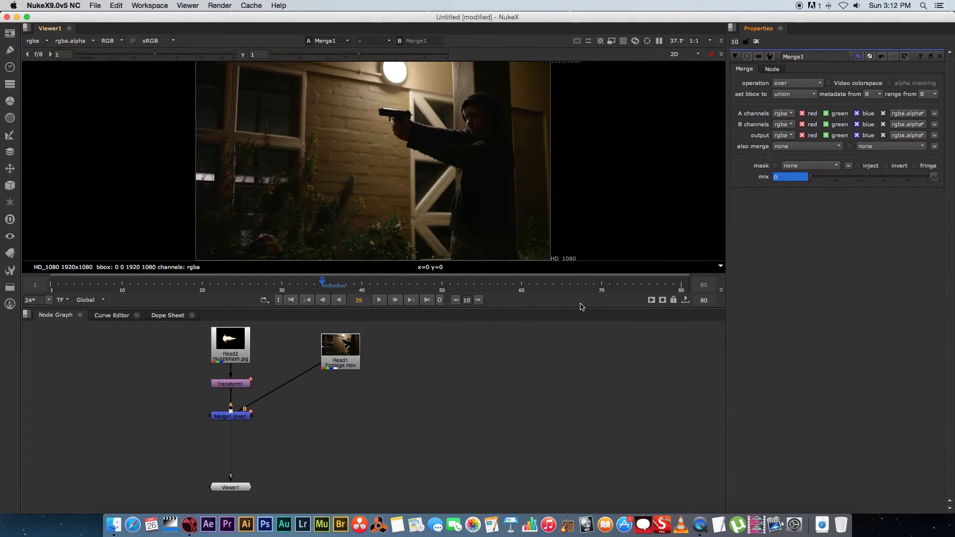
{"action": "key", "text": "Right"}
{"action": "key", "text": "Right"}
{"action": "key", "text": "Left"}
{"action": "key", "text": "Left"}
{"action": "key", "text": "Right"}
{"action": "key", "text": "Right"}
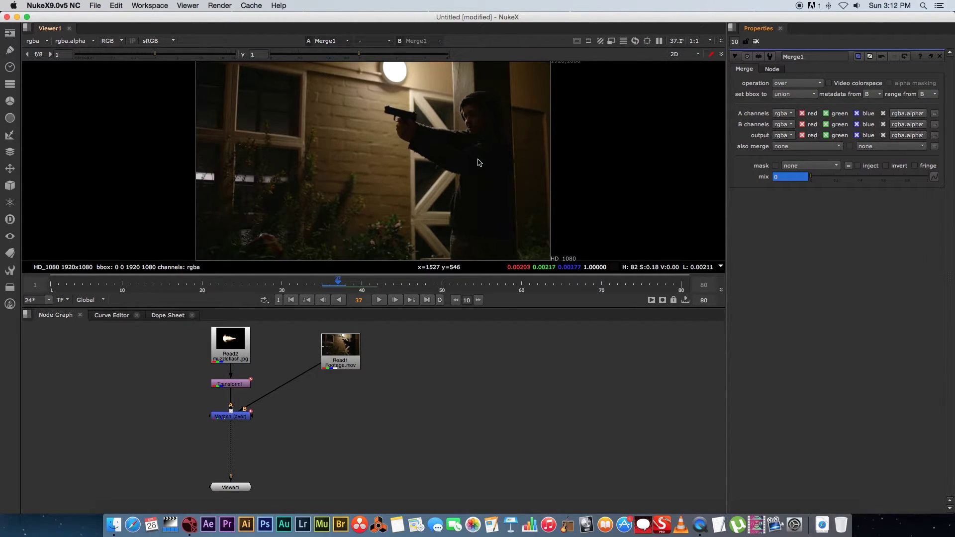
- Key the Merge's mix at 1 on frame 40 for the second flash
{"action": "key", "text": "Right"}
{"action": "key", "text": "Right"}
{"action": "key", "text": "Right"}
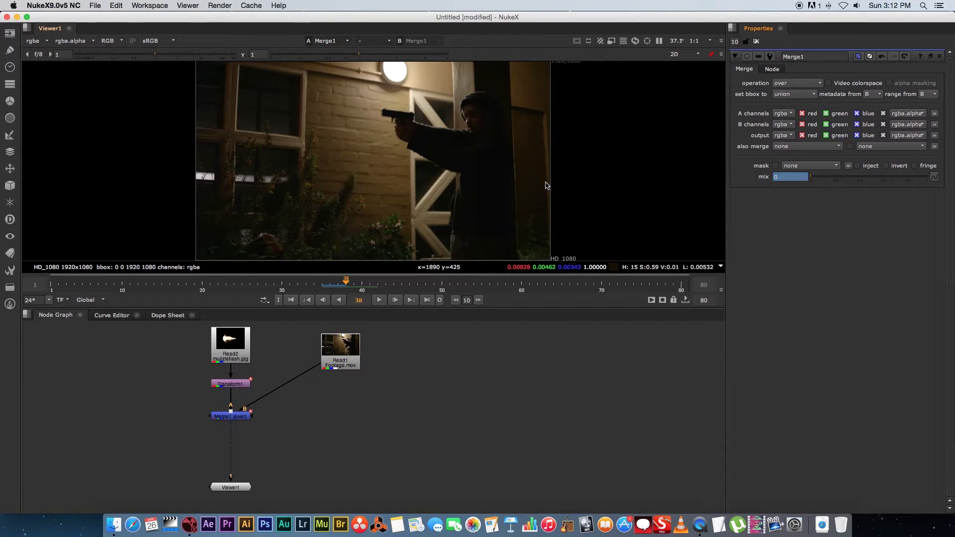
{"action": "key", "text": "Left"}
{"action": "key", "text": "Right"}
{"action": "key", "text": "Left"}
{"action": "key", "text": "Right"}
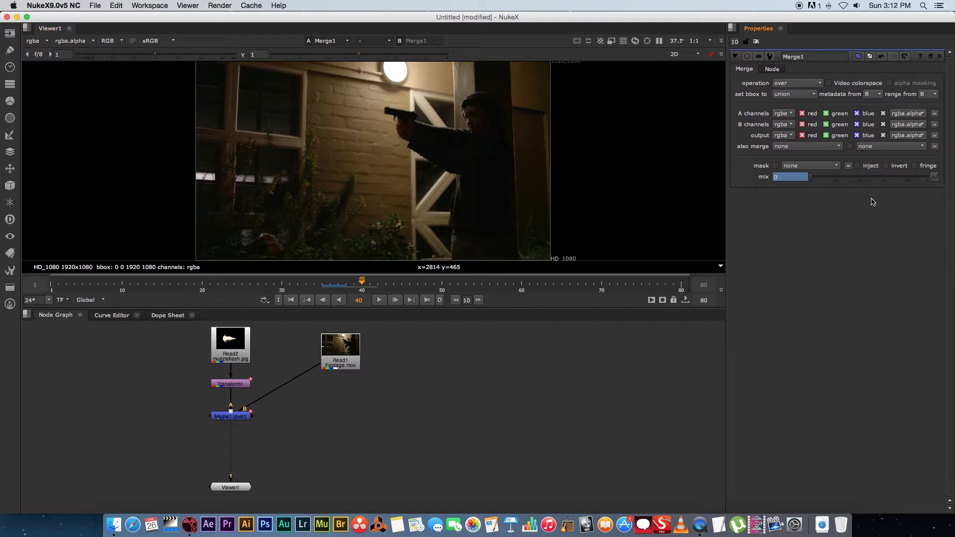
{"action": "type", "text": "1"}
{"action": "key", "text": "Return"}
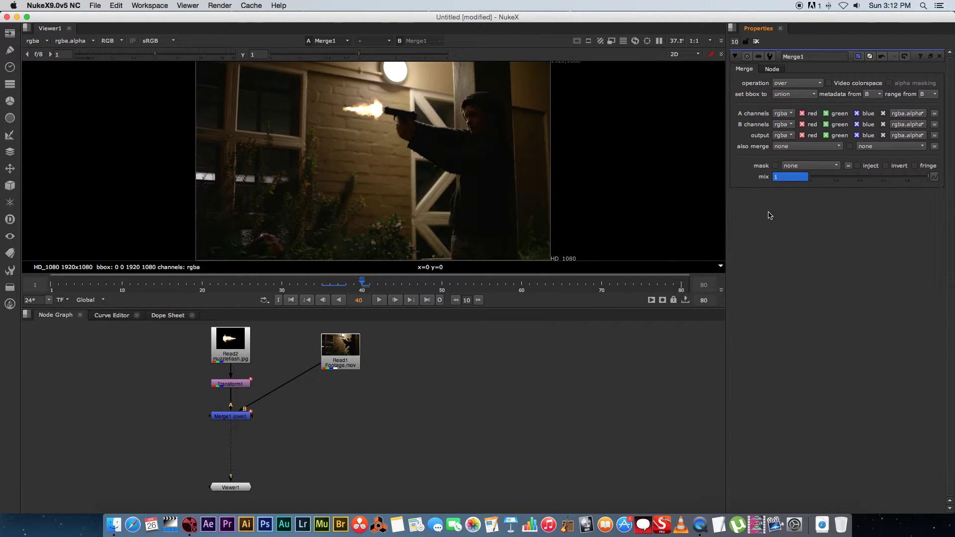
- Key the Merge's mix at 0 on frames 39 and 41 so the second flash lasts one frame
{"action": "key", "text": "Left"}
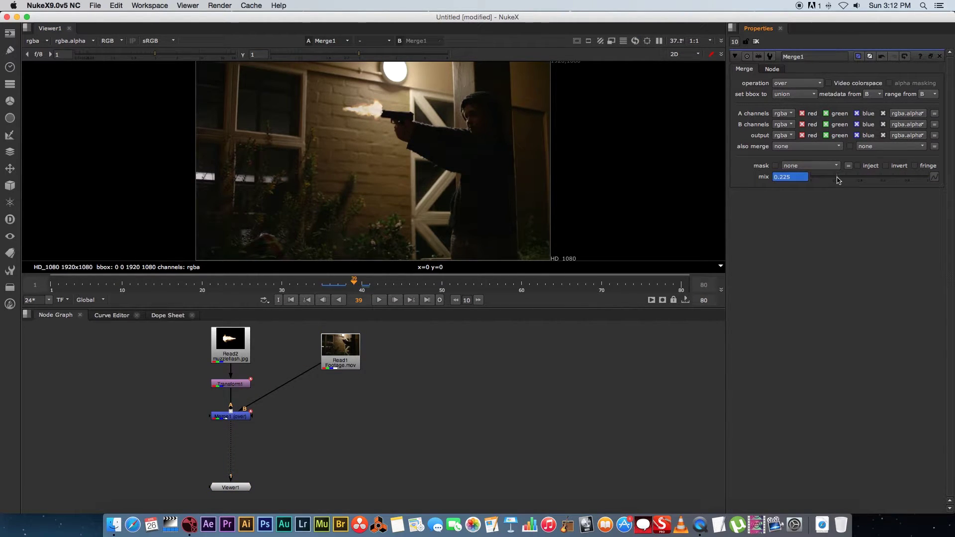
{"action": "type", "text": "0"}
{"action": "key", "text": "Return"}
{"action": "key", "text": "Right"}
{"action": "key", "text": "Right"}
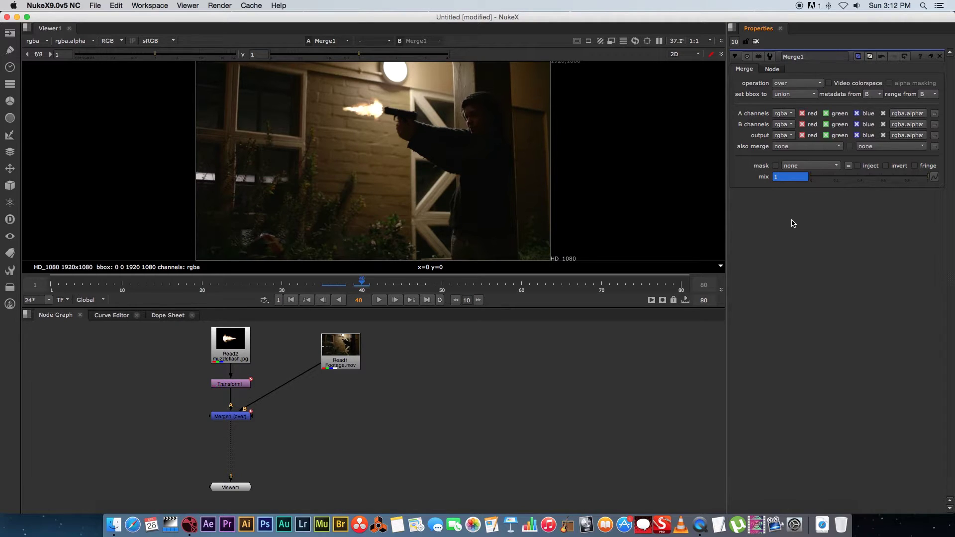
{"action": "type", "text": "0"}
{"action": "key", "text": "Return"}
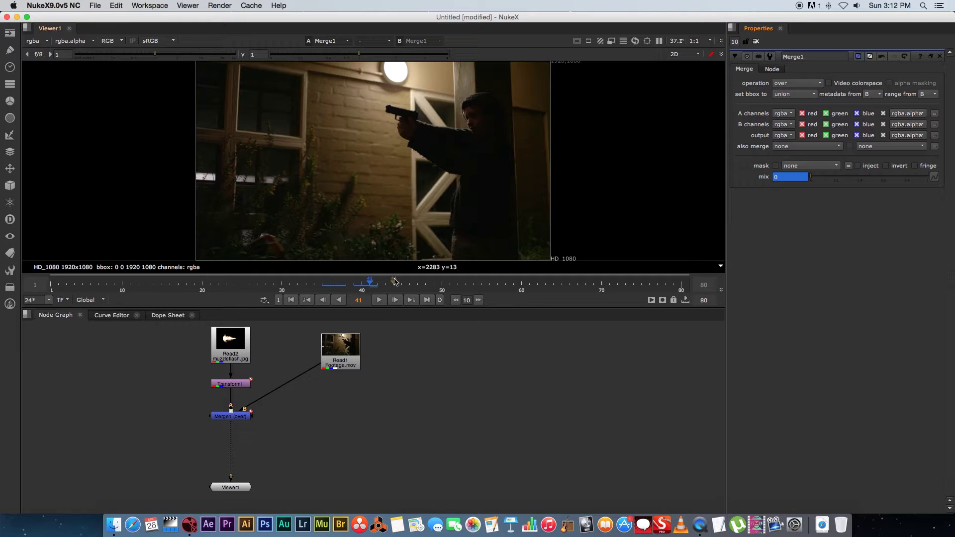
- Play the footage from just before the first shot to review both muzzle flashes
{"action": "left_click", "coordinate": [298, 282]}
{"action": "key", "text": "l"}
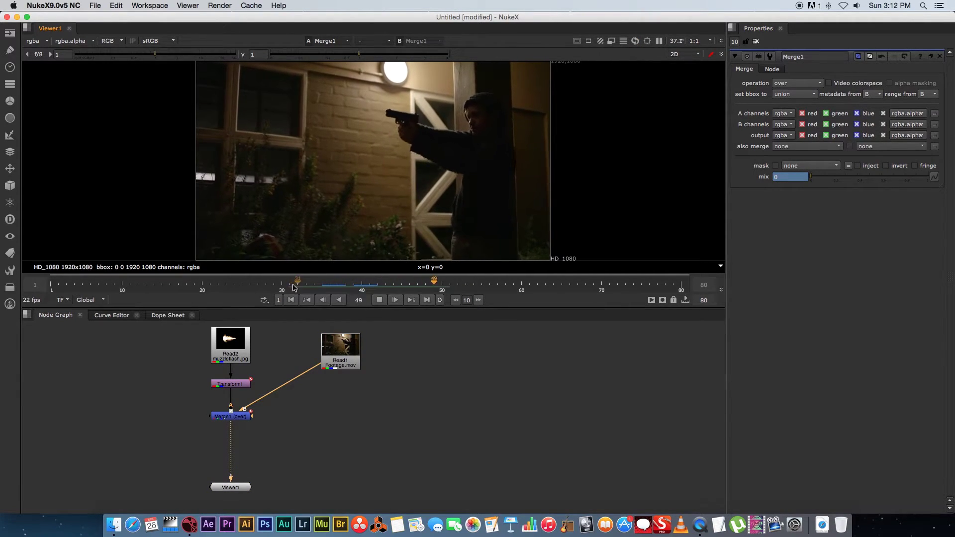
{"action": "left_click", "coordinate": [378, 300]}
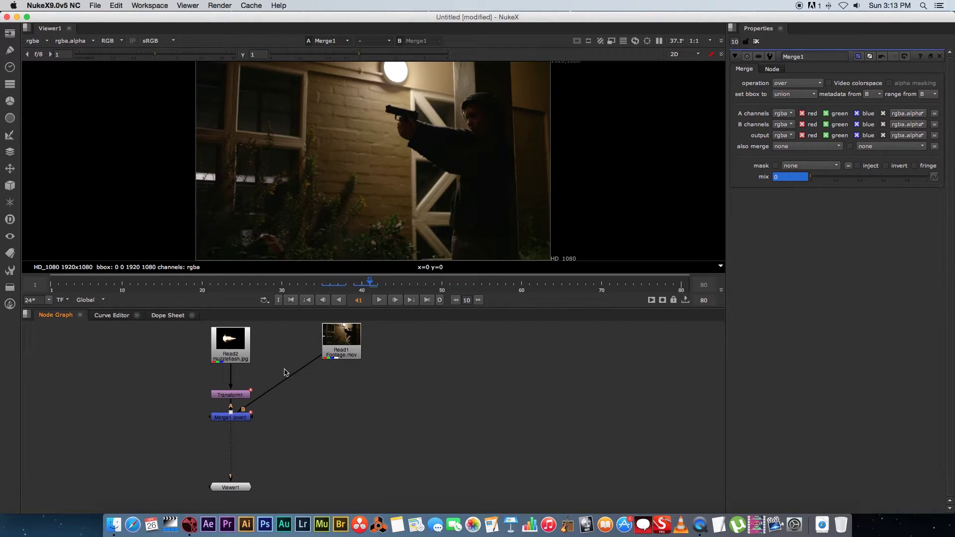
- Respace the node graph, raising the Viewer and both Read nodes slightly and lowering the Transform and Merge
{"action": "left_click_drag", "start_coordinate": [236, 489], "coordinate": [236, 477]}
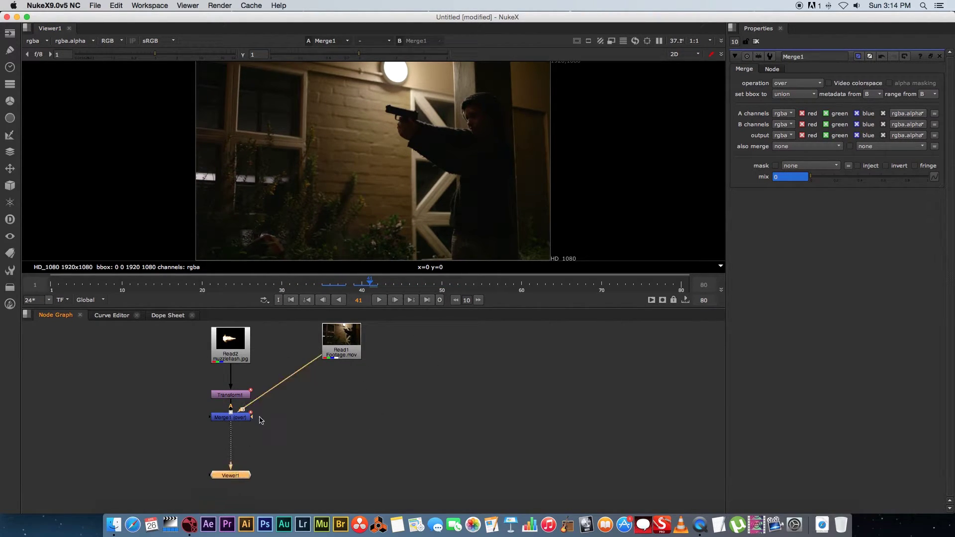
{"action": "left_click_drag", "start_coordinate": [194, 383], "coordinate": [288, 435]}
{"action": "left_click_drag", "start_coordinate": [233, 418], "coordinate": [232, 426]}
{"action": "mouse_move", "coordinate": [226, 347]}
{"action": "left_mouse_down"}
{"action": "mouse_move", "coordinate": [194, 352]}
{"action": "mouse_move", "coordinate": [226, 342]}
{"action": "left_mouse_up"}
{"action": "left_click_drag", "start_coordinate": [351, 343], "coordinate": [351, 342]}
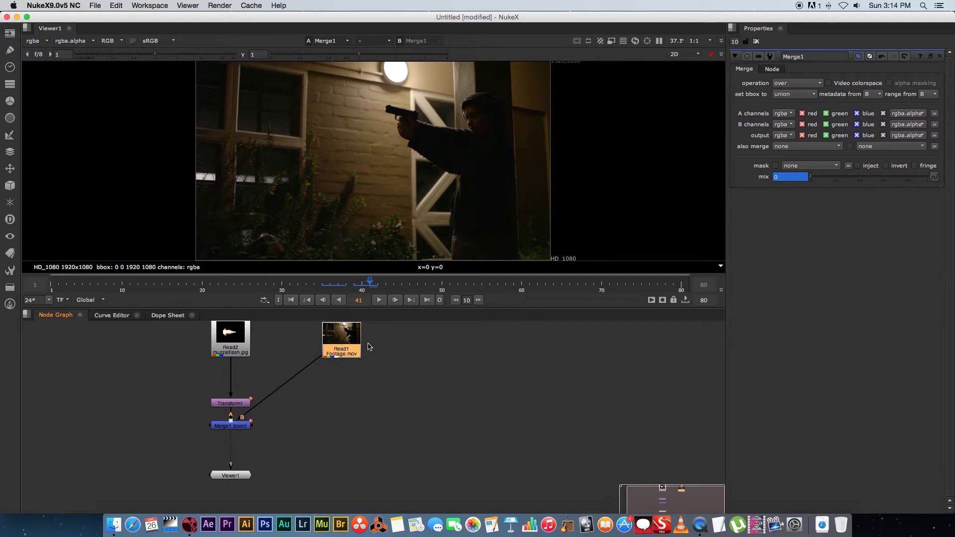
- Add a Dot on the Merge's B connection to route the footage at a right angle, and level the two Read nodes
{"action": "left_click_drag", "start_coordinate": [279, 391], "coordinate": [345, 427], "text": "ctrl"}
{"action": "left_click", "coordinate": [291, 397]}
{"action": "left_click", "coordinate": [341, 348]}
{"action": "left_click_drag", "start_coordinate": [227, 343], "coordinate": [226, 350]}
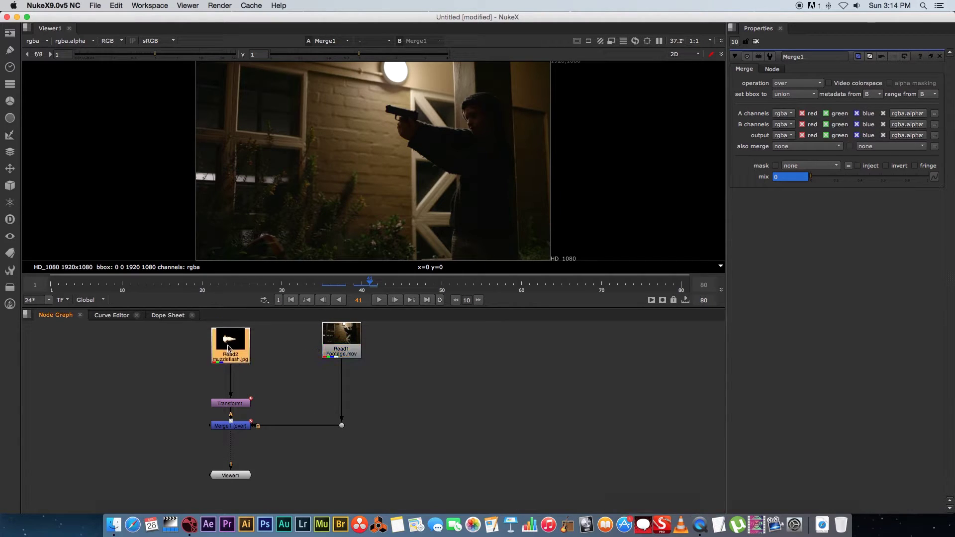
{"action": "left_click_drag", "start_coordinate": [353, 341], "coordinate": [353, 347]}
{"action": "left_click_drag", "start_coordinate": [228, 346], "coordinate": [228, 348]}
{"action": "left_click", "coordinate": [341, 350]}
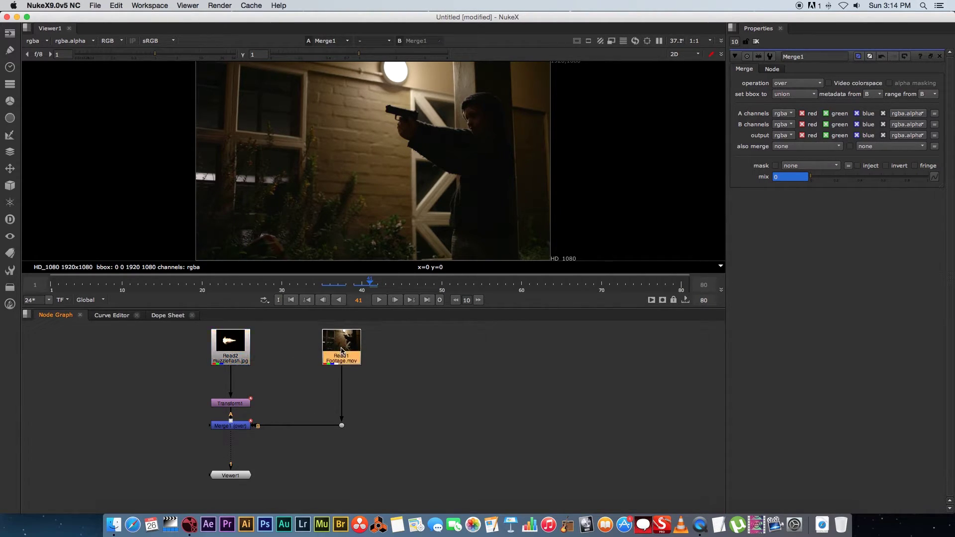
{"action": "left_click", "coordinate": [243, 476]}
{"action": "left_click", "coordinate": [262, 464]}
- Go to frame 36 and add an unconnected Exposure node beside the footage's Read node
{"action": "left_click_drag", "start_coordinate": [369, 281], "coordinate": [335, 281]}
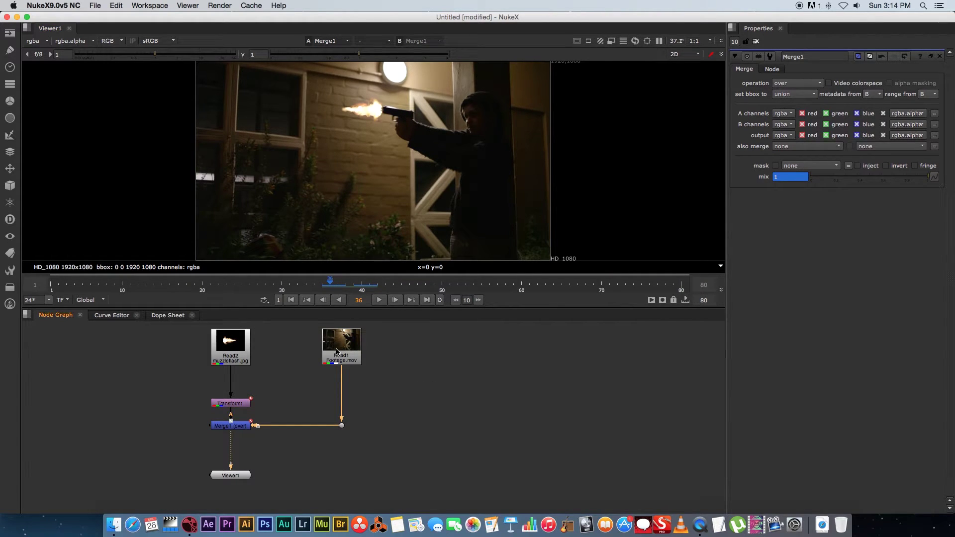
{"action": "left_click", "coordinate": [335, 352]}
{"action": "left_click", "coordinate": [401, 370]}
{"action": "left_click", "coordinate": [340, 348]}
{"action": "left_click", "coordinate": [407, 372]}
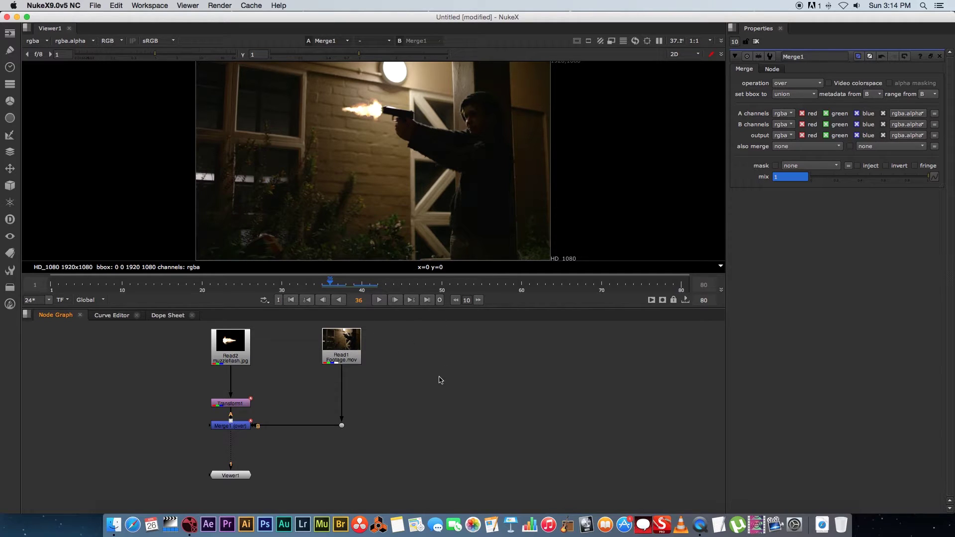
{"action": "key", "text": "Tab"}
{"action": "type", "text": "expo"}
{"action": "key", "text": "Return"}
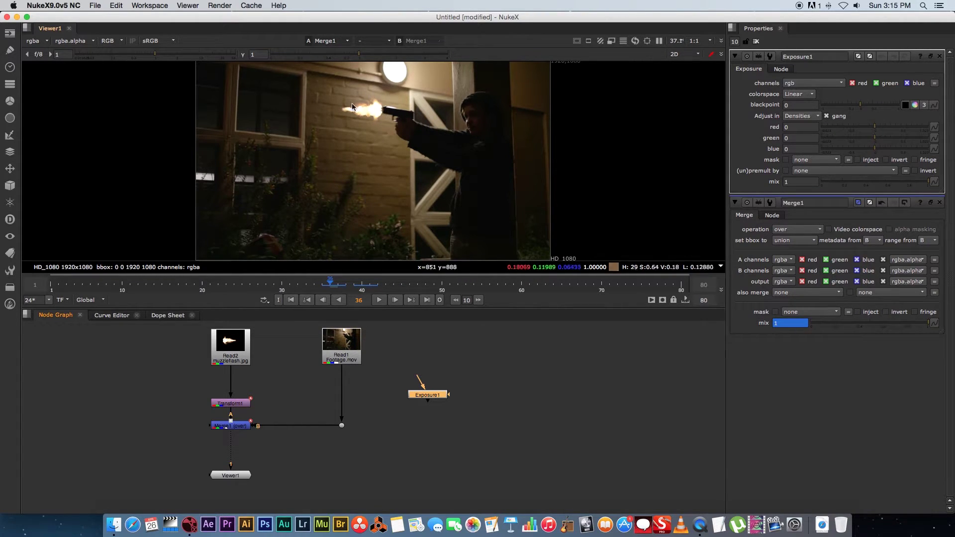
- Insert the Exposure node into the footage branch between its Read node and the Dot
{"action": "left_click_drag", "start_coordinate": [425, 397], "coordinate": [419, 398]}
{"action": "left_click_drag", "start_coordinate": [345, 351], "coordinate": [345, 348]}
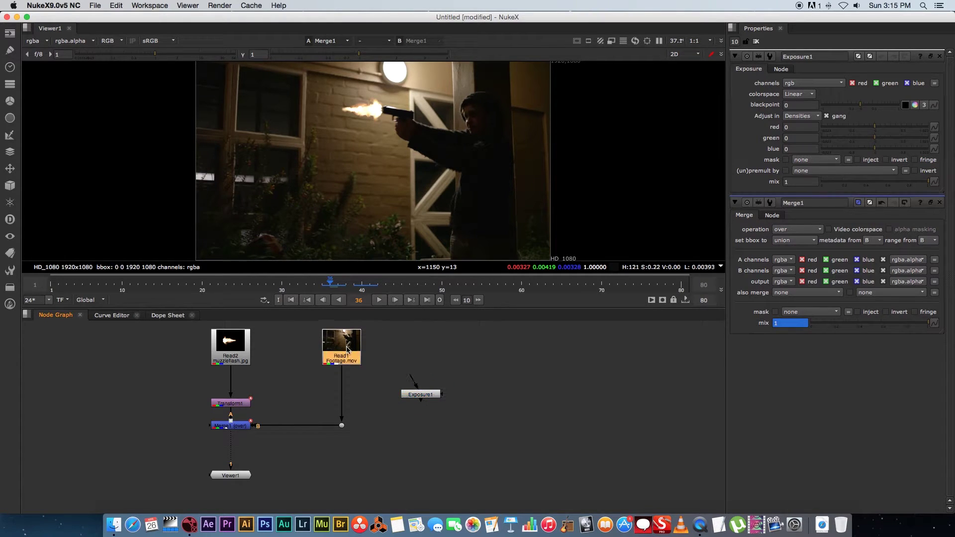
{"action": "left_click_drag", "start_coordinate": [428, 397], "coordinate": [353, 400]}
{"action": "left_click", "coordinate": [352, 400]}
{"action": "left_click", "coordinate": [352, 398]}
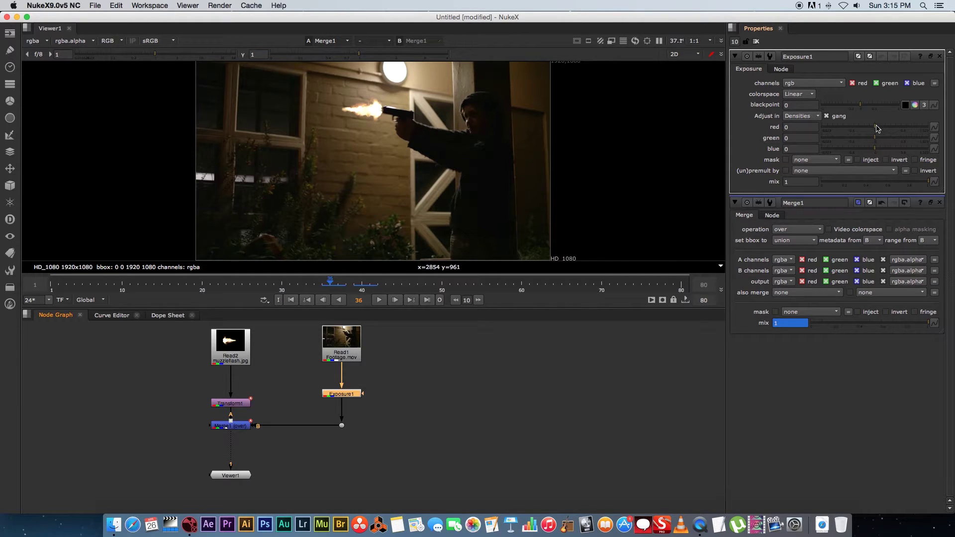
- Set the Exposure node's red, green and blue densities to 0.1 to brighten the footage during the flash
{"action": "mouse_move", "coordinate": [877, 130]}
{"action": "left_mouse_down"}
{"action": "mouse_move", "coordinate": [901, 127]}
{"action": "mouse_move", "coordinate": [612, 165]}
{"action": "mouse_move", "coordinate": [85, 196]}
{"action": "mouse_move", "coordinate": [889, 126]}
{"action": "left_mouse_up"}
{"action": "double_click", "coordinate": [787, 149]}
{"action": "type", "text": "0.1"}
{"action": "key", "text": "Return"}
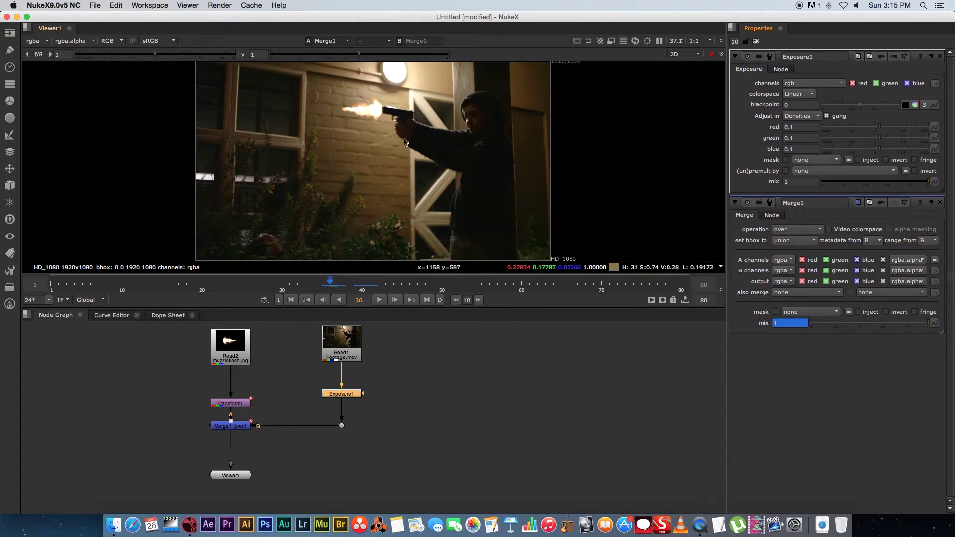
- Add an unconnected Roto node beside the Exposure node and draw a tall ellipse over the muzzle flash and the brick wall behind it
{"action": "left_click", "coordinate": [468, 400]}
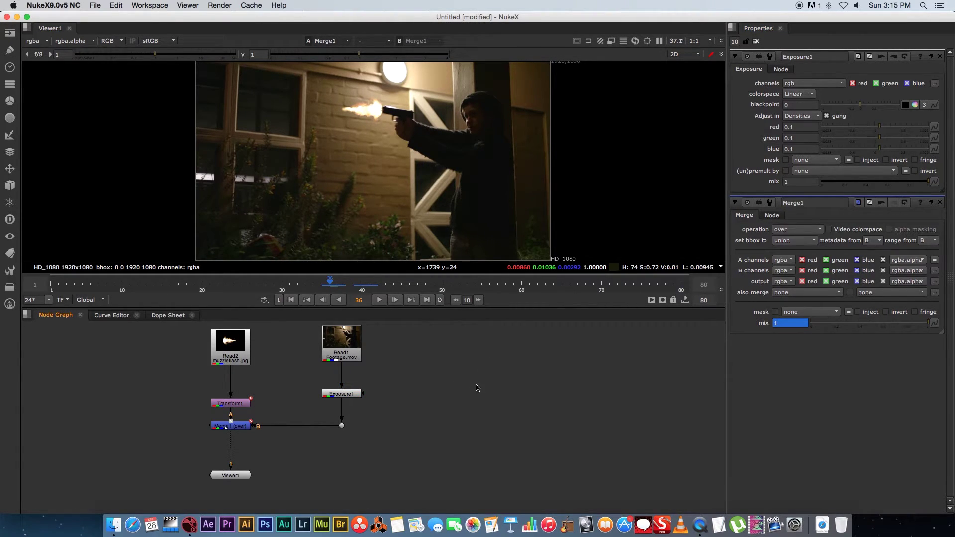
{"action": "key", "text": "Tab"}
{"action": "type", "text": "rot"}
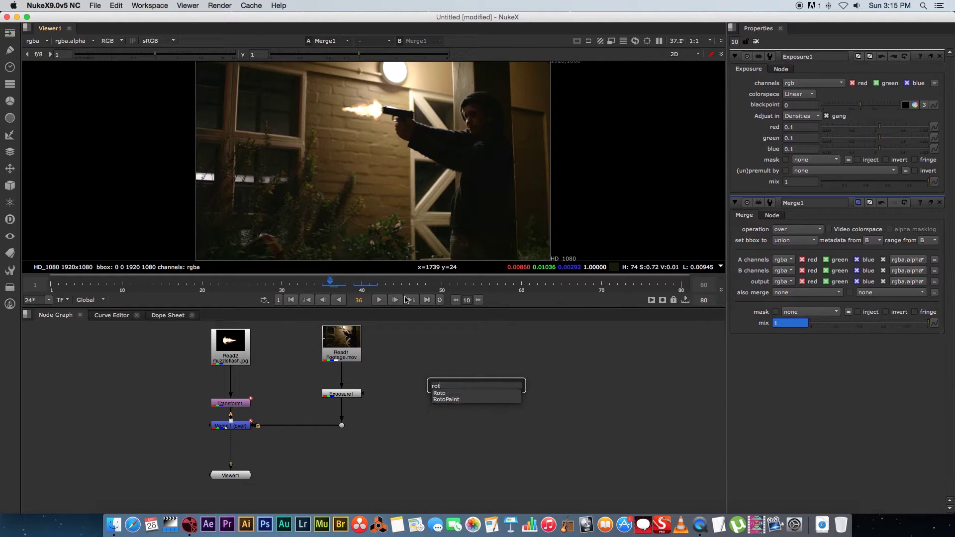
{"action": "key", "text": "Return"}
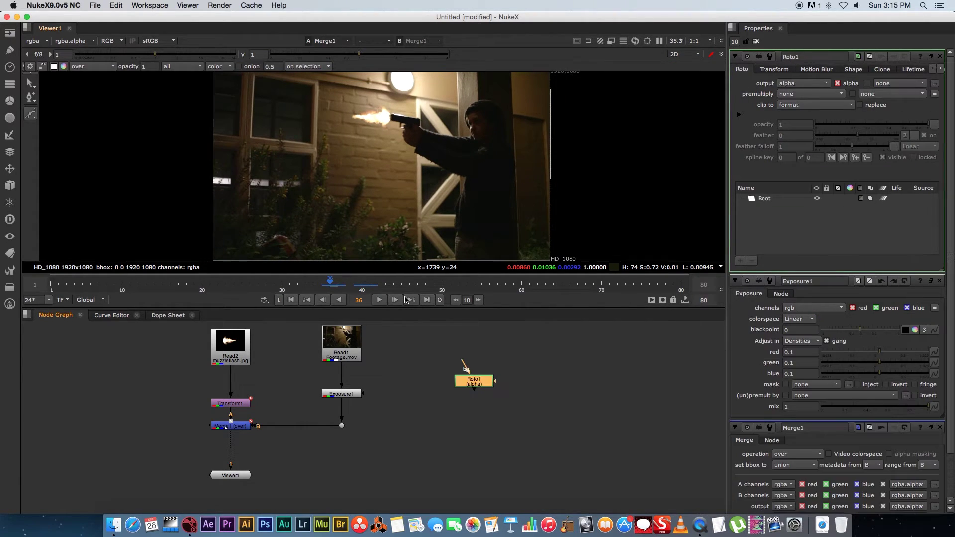
{"action": "left_click_drag", "start_coordinate": [476, 386], "coordinate": [456, 386]}
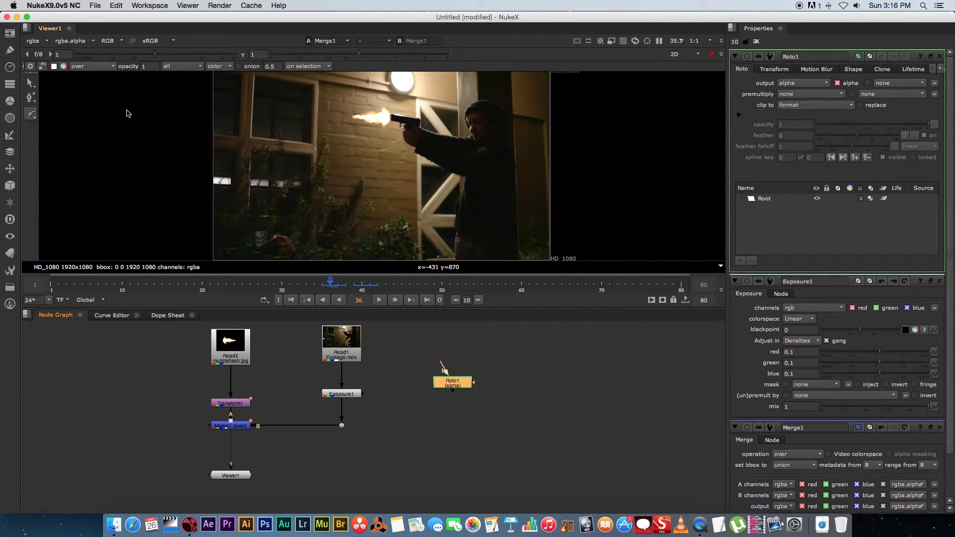
{"action": "left_click_drag", "start_coordinate": [34, 115], "coordinate": [57, 145]}
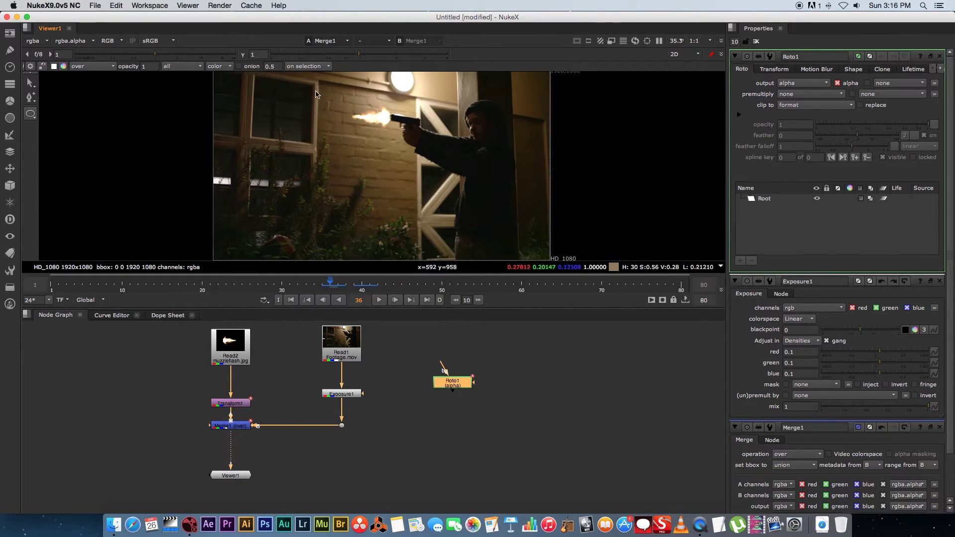
{"action": "left_click_drag", "start_coordinate": [319, 83], "coordinate": [430, 250]}
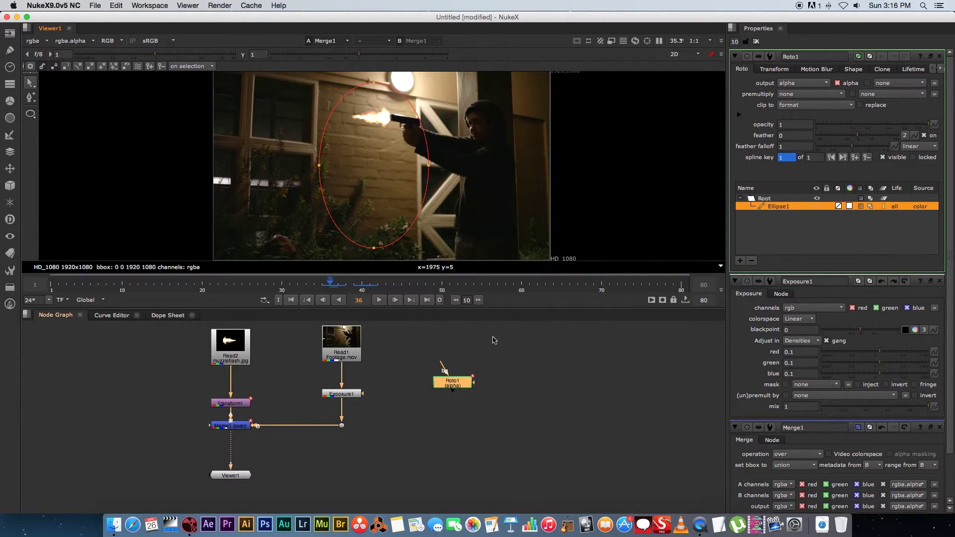
- Connect the Exposure node's mask input to the Roto node and level the two nodes
{"action": "left_click_drag", "start_coordinate": [354, 394], "coordinate": [355, 390]}
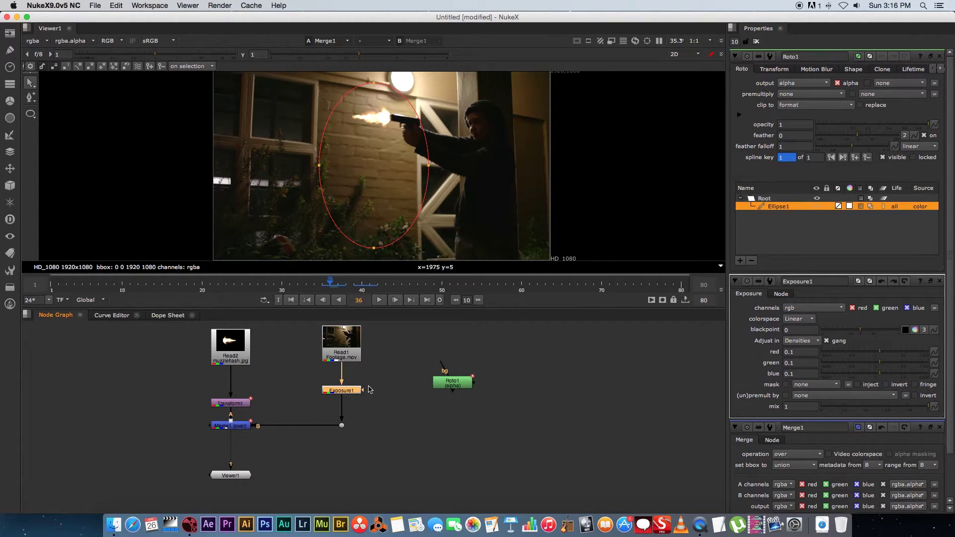
{"action": "left_click_drag", "start_coordinate": [368, 390], "coordinate": [395, 402]}
{"action": "left_click_drag", "start_coordinate": [382, 410], "coordinate": [452, 394]}
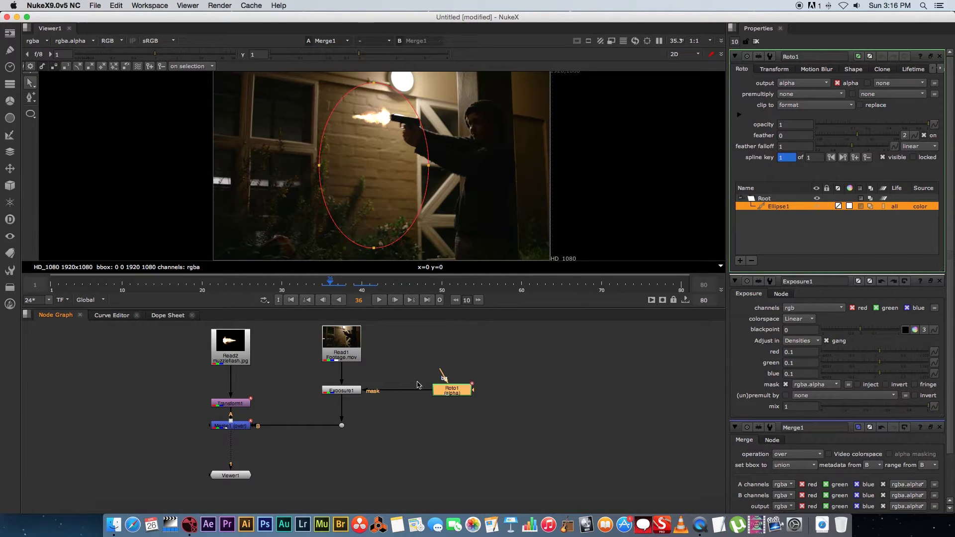
- Close all open node properties, reopen the Exposure node's, and set its red, green and blue densities to 0.38
{"action": "left_click", "coordinate": [349, 394]}
{"action": "double_click", "coordinate": [342, 392]}
{"action": "left_click", "coordinate": [372, 412]}
{"action": "left_click", "coordinate": [755, 42]}
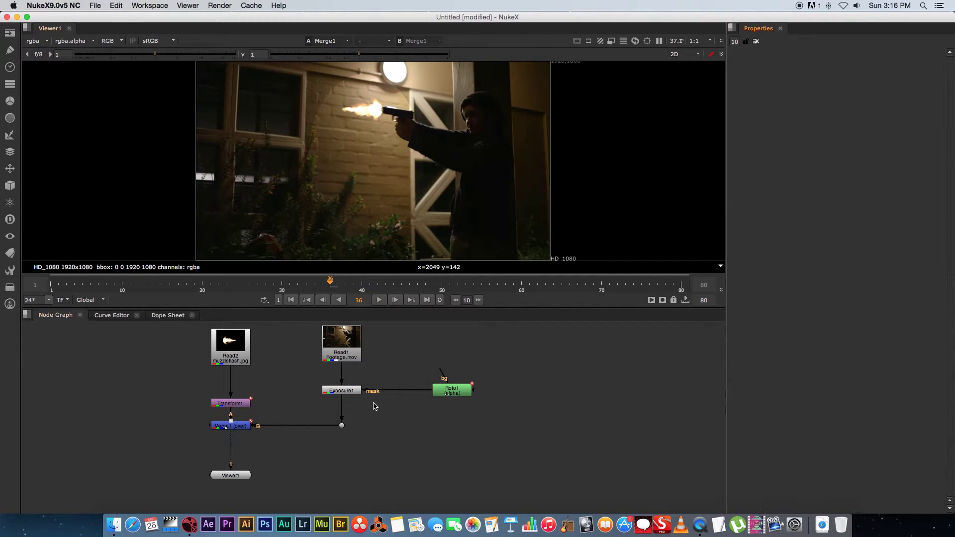
{"action": "double_click", "coordinate": [343, 391]}
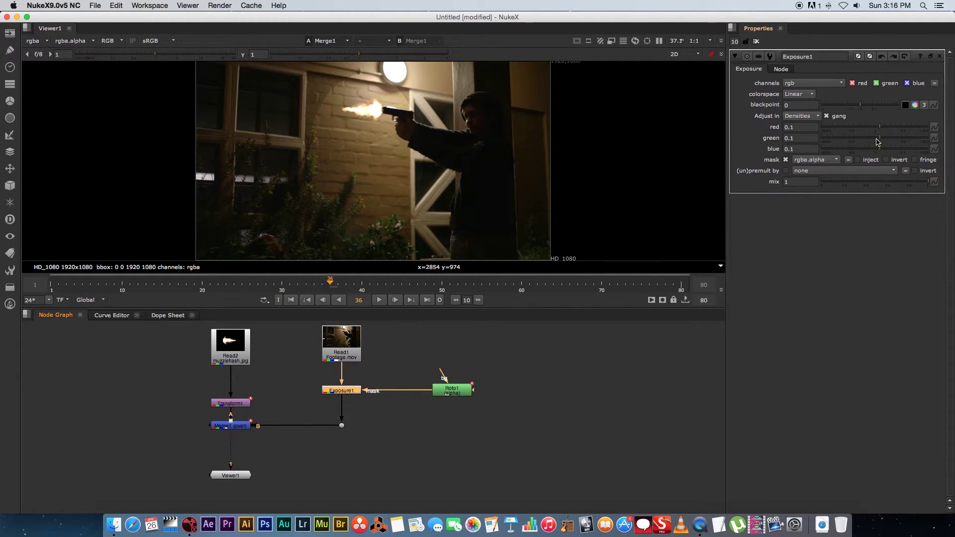
{"action": "mouse_move", "coordinate": [881, 128]}
{"action": "left_mouse_down"}
{"action": "mouse_move", "coordinate": [870, 128]}
{"action": "mouse_move", "coordinate": [892, 127]}
{"action": "mouse_move", "coordinate": [864, 128]}
{"action": "mouse_move", "coordinate": [902, 126]}
{"action": "mouse_move", "coordinate": [893, 127]}
{"action": "left_mouse_up"}
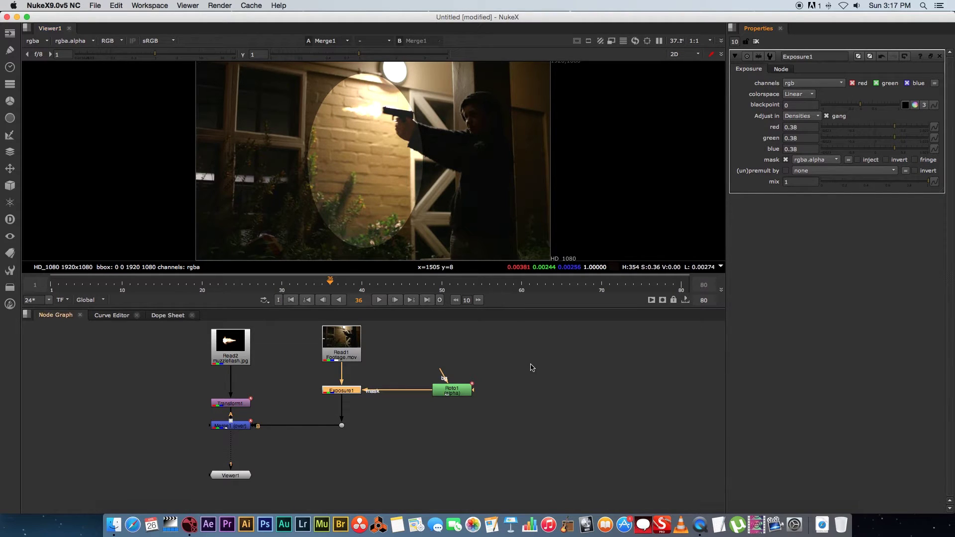
- Try a feather of 50 on the Roto node's ellipse and undo it
{"action": "double_click", "coordinate": [453, 390]}
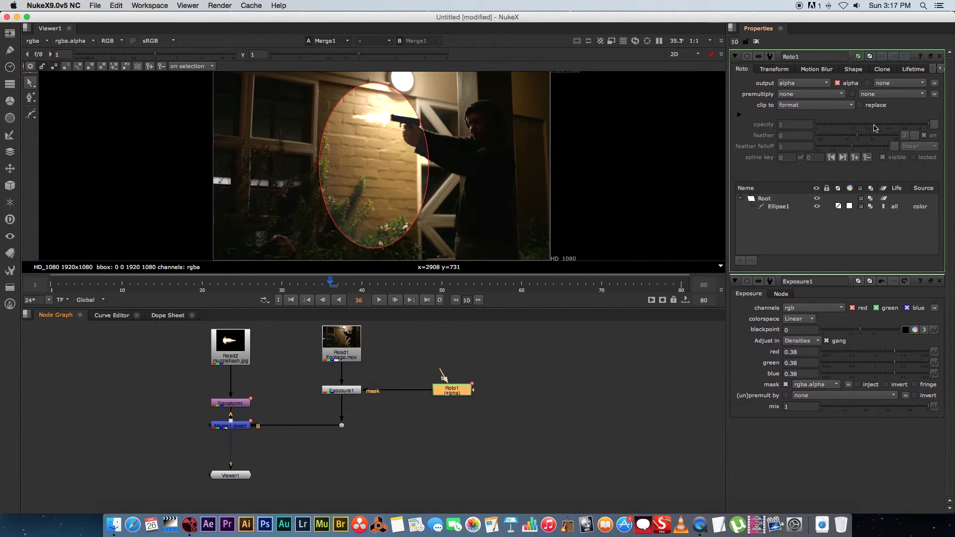
{"action": "left_click", "coordinate": [778, 208]}
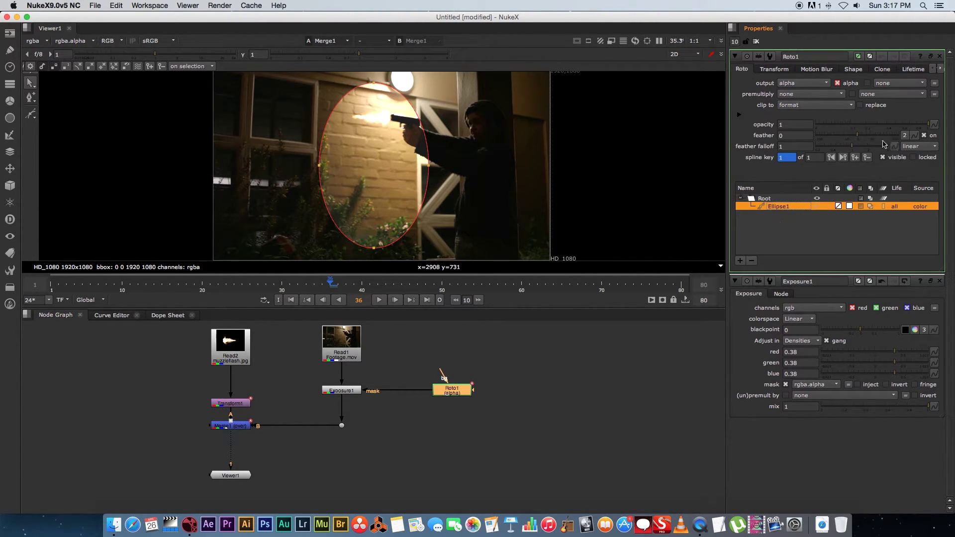
{"action": "left_click_drag", "start_coordinate": [859, 137], "coordinate": [887, 135]}
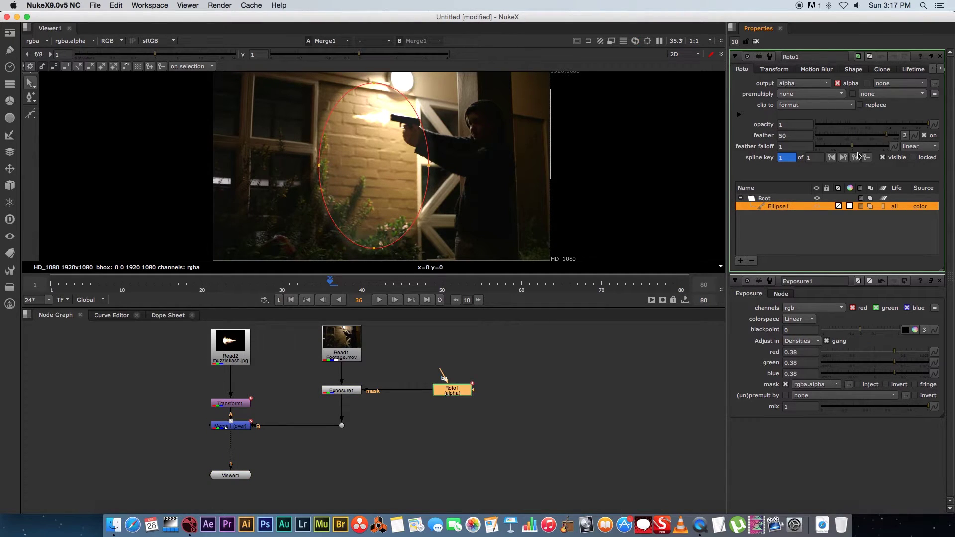
{"action": "key", "text": "ctrl+z"}
{"action": "key", "text": "ctrl+z"}
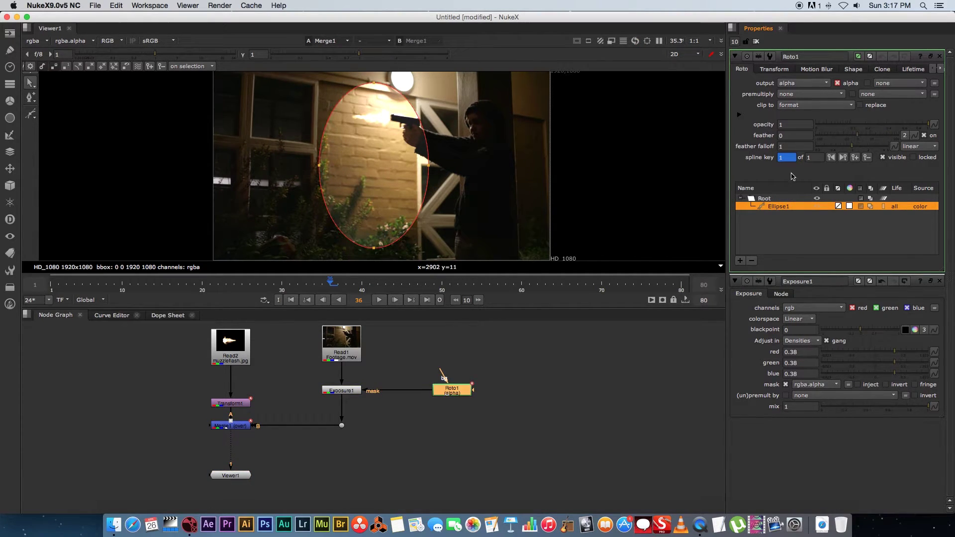
- Add a Blur node and insert it between the Roto node and the Exposure node's mask input
{"action": "left_click", "coordinate": [561, 395]}
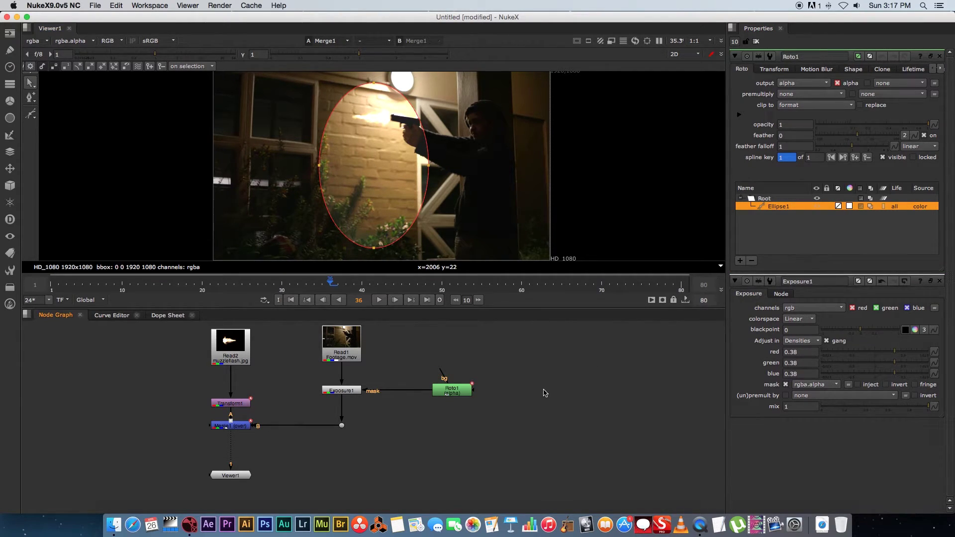
{"action": "key", "text": "Tab"}
{"action": "type", "text": "bl"}
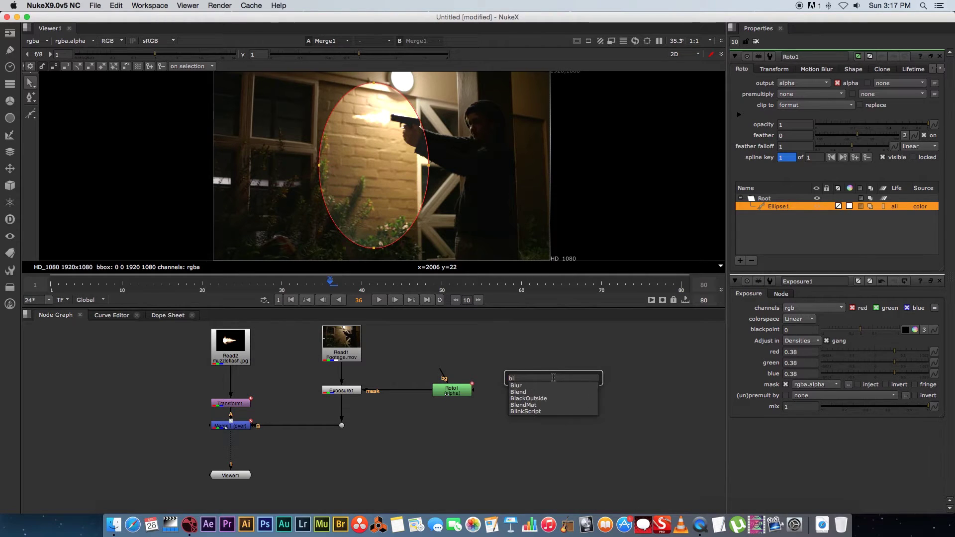
{"action": "type", "text": "ur"}
{"action": "key", "text": "Return"}
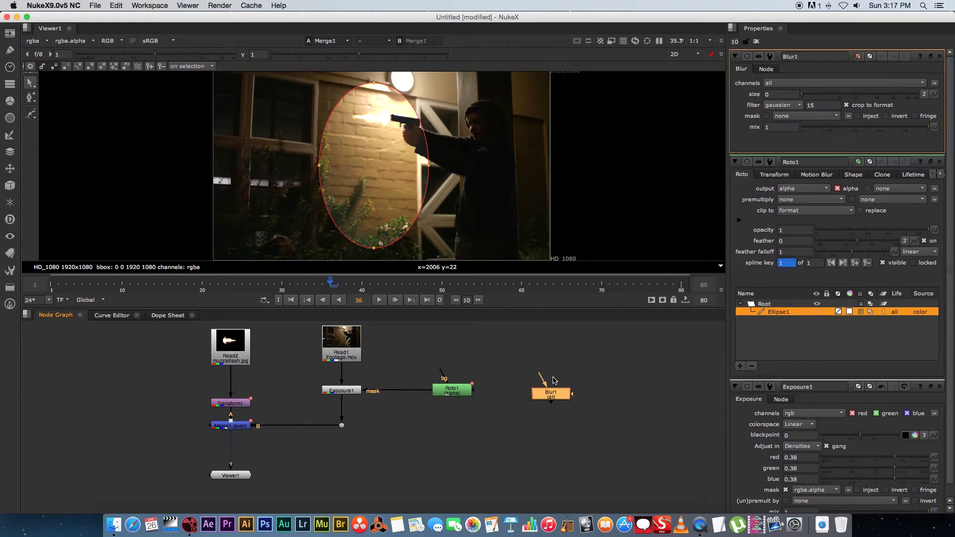
{"action": "left_click_drag", "start_coordinate": [459, 391], "coordinate": [481, 387]}
{"action": "left_click_drag", "start_coordinate": [550, 397], "coordinate": [429, 394]}
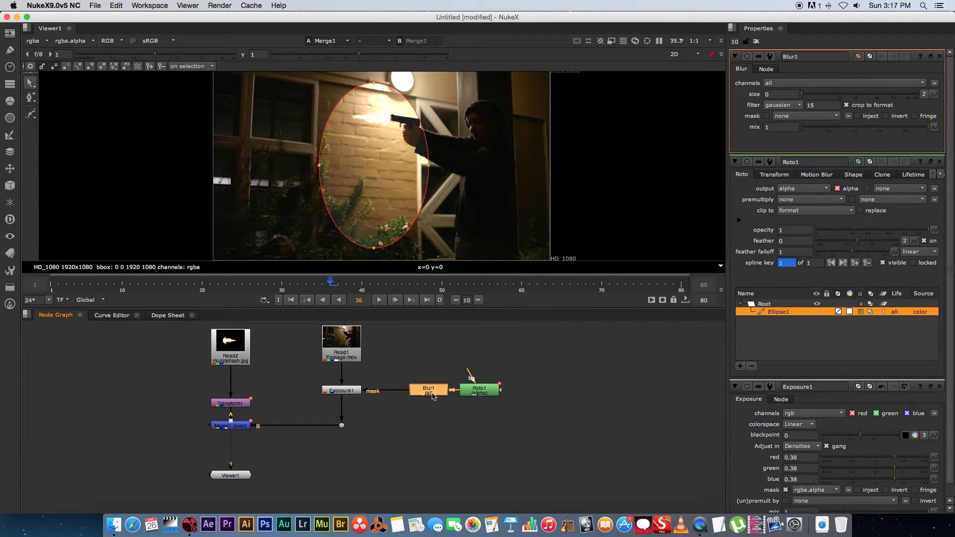
- Set the Blur node's size to 200 to soften the mask edge, and close all node properties
{"action": "left_click", "coordinate": [810, 96]}
{"action": "left_click_drag", "start_coordinate": [810, 96], "coordinate": [900, 93]}
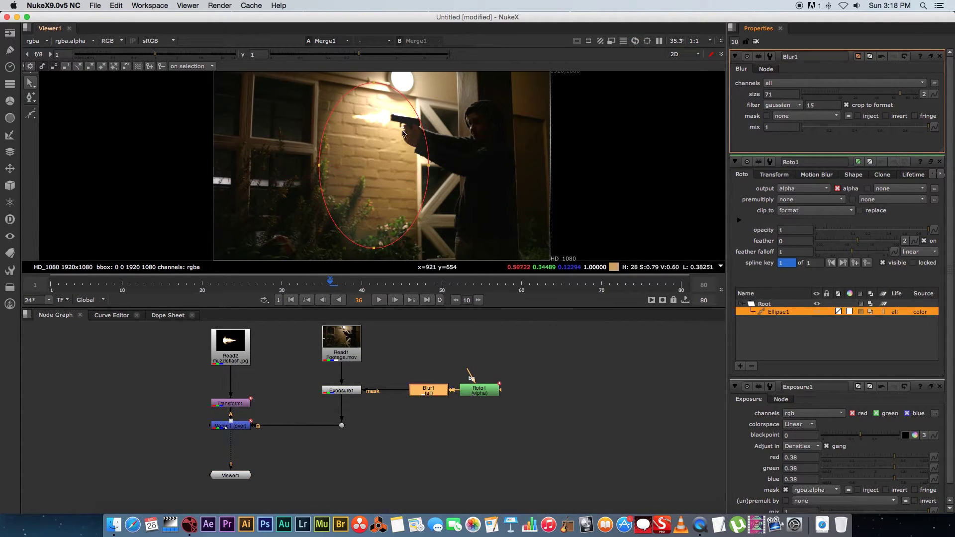
{"action": "left_click_drag", "start_coordinate": [899, 94], "coordinate": [928, 94]}
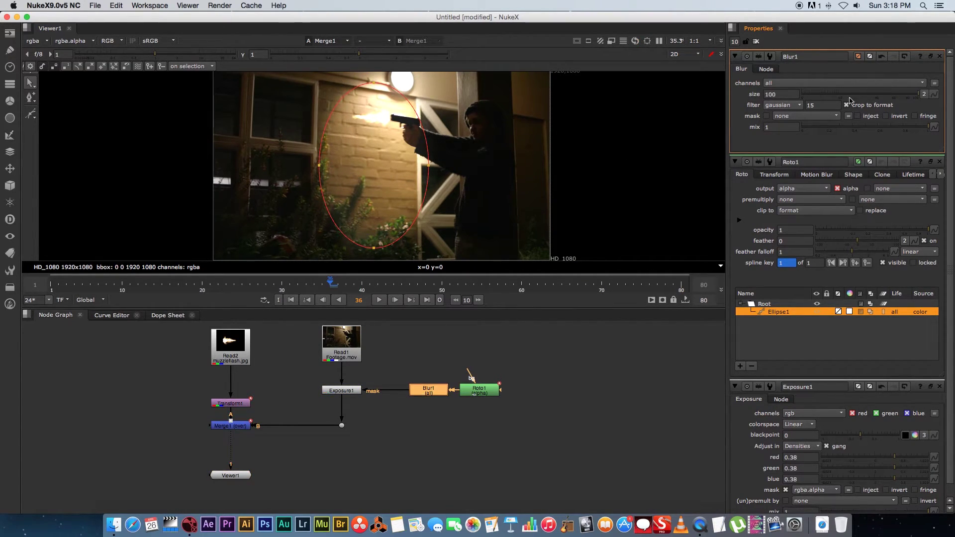
{"action": "double_click", "coordinate": [781, 94]}
{"action": "type", "text": "20"}
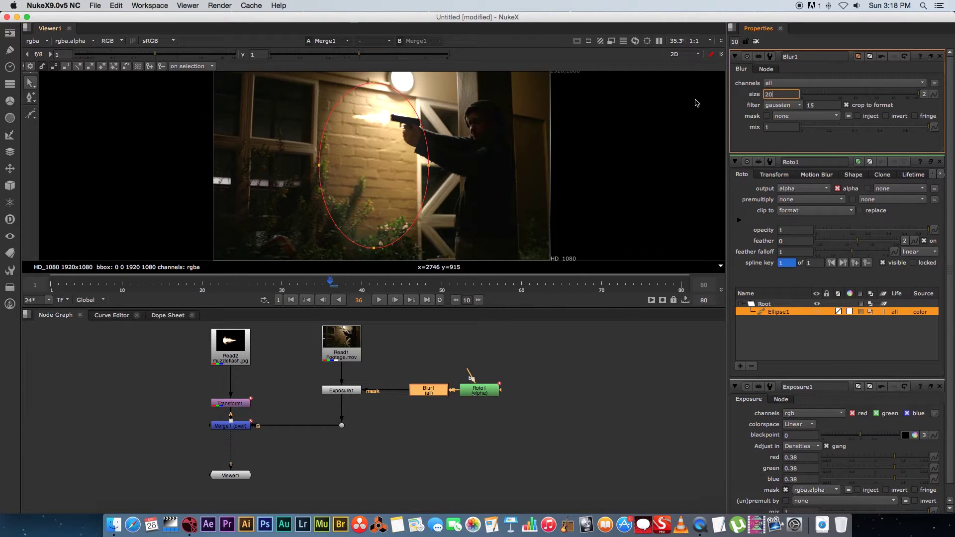
{"action": "type", "text": "0"}
{"action": "key", "text": "Return"}
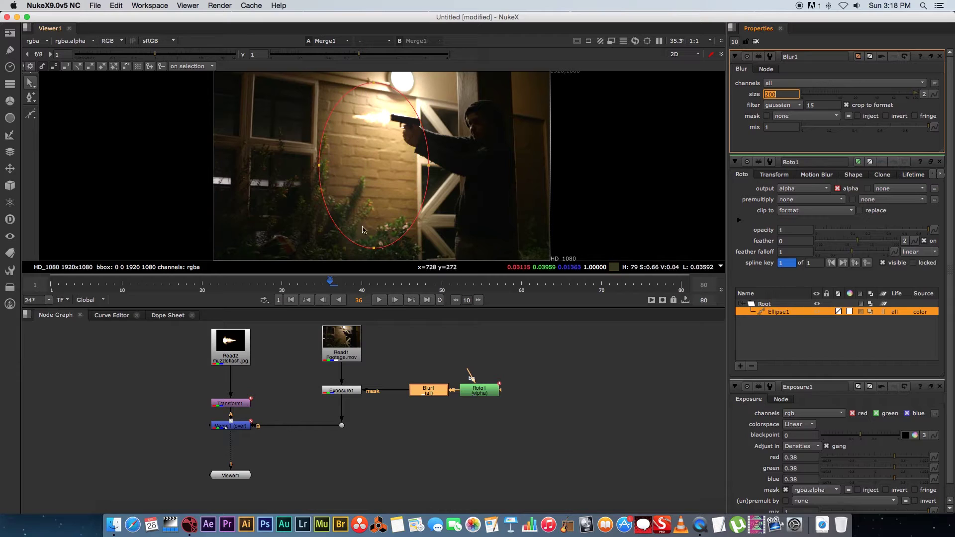
{"action": "left_click", "coordinate": [755, 41]}
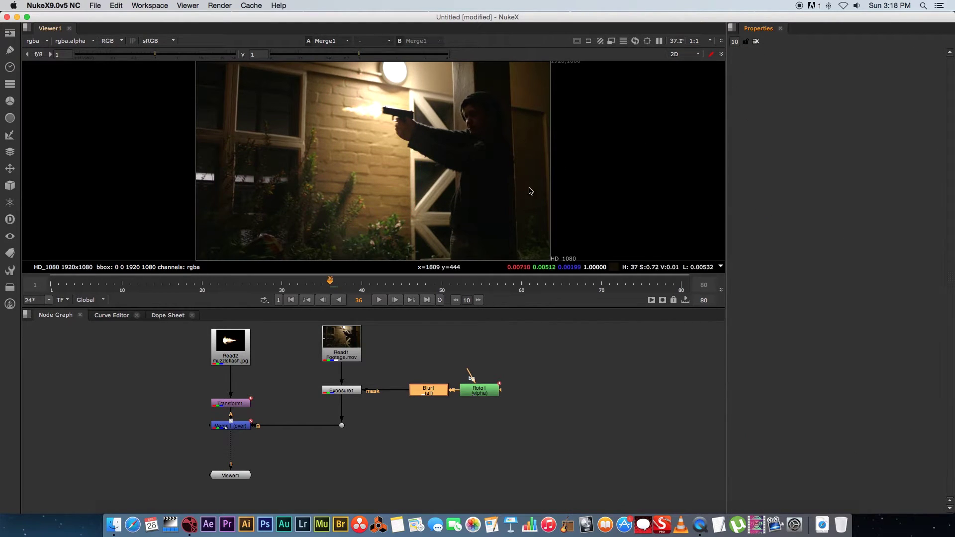
- Disable and re-enable the Exposure node and the Blur node in turn to compare the flash lighting with and without each
{"action": "left_click", "coordinate": [432, 393]}
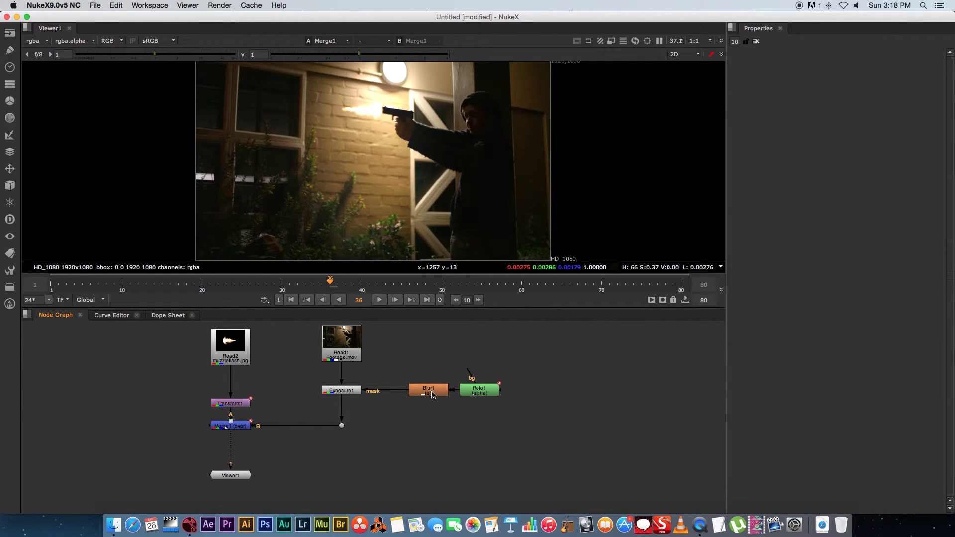
{"action": "left_click", "coordinate": [332, 391]}
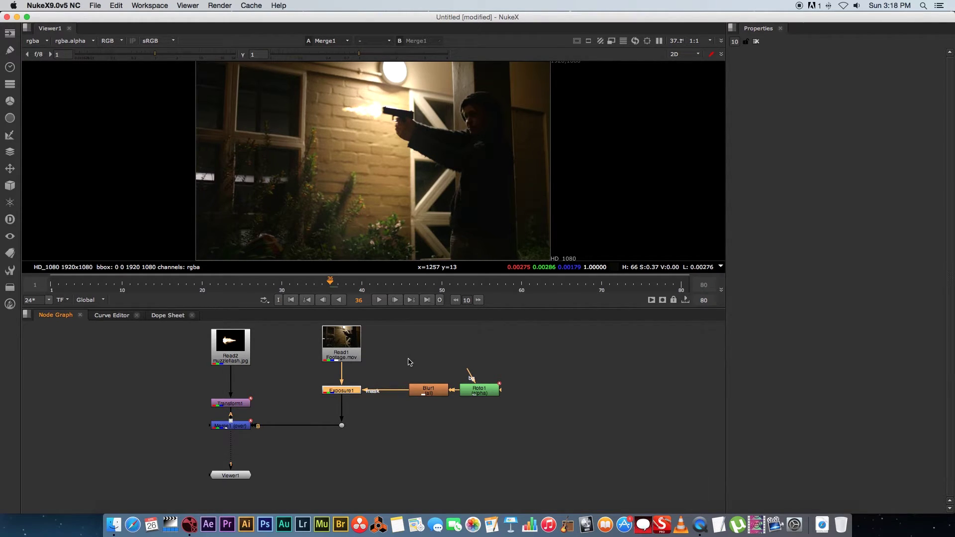
{"action": "key", "text": "d"}
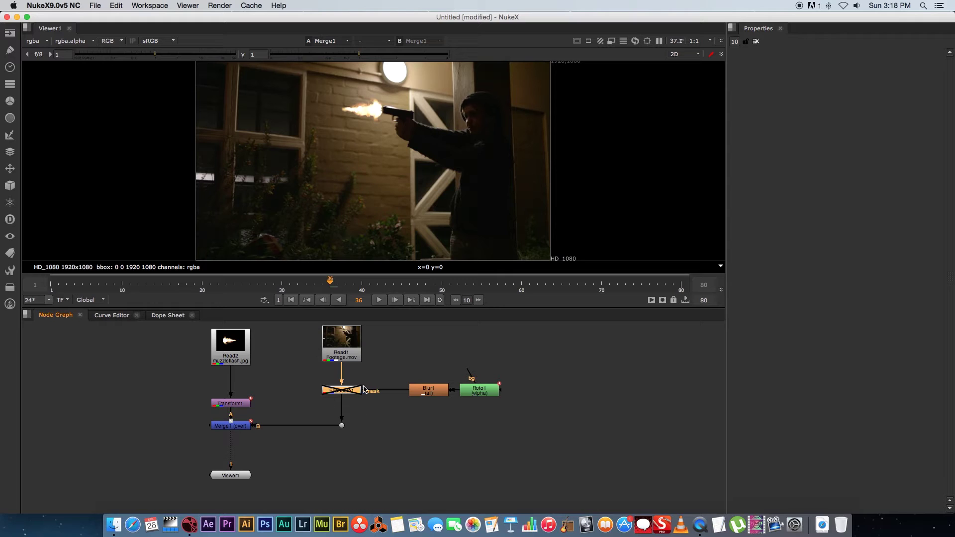
{"action": "key", "text": "d"}
{"action": "key", "text": "d"}
{"action": "key", "text": "d"}
{"action": "left_click", "coordinate": [426, 390]}
{"action": "key", "text": "d"}
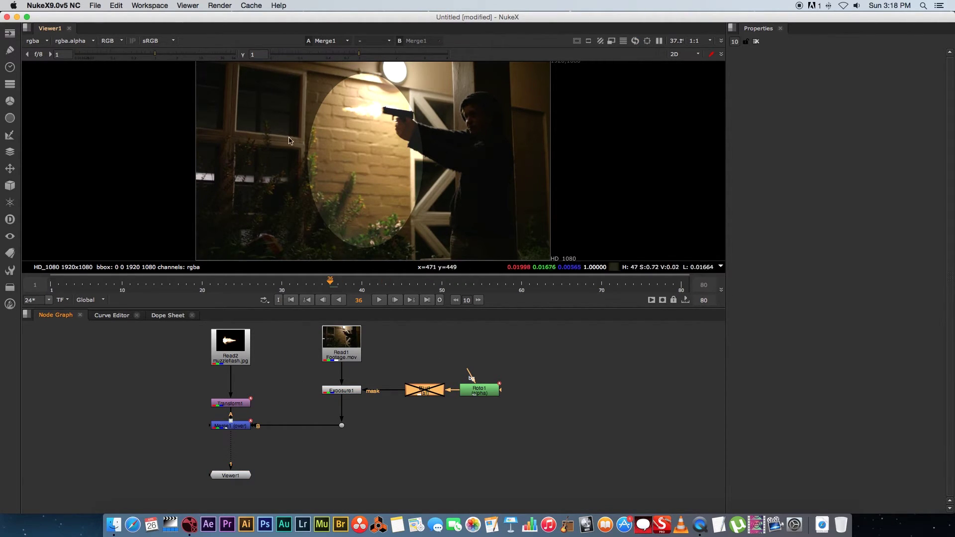
{"action": "key", "text": "d"}
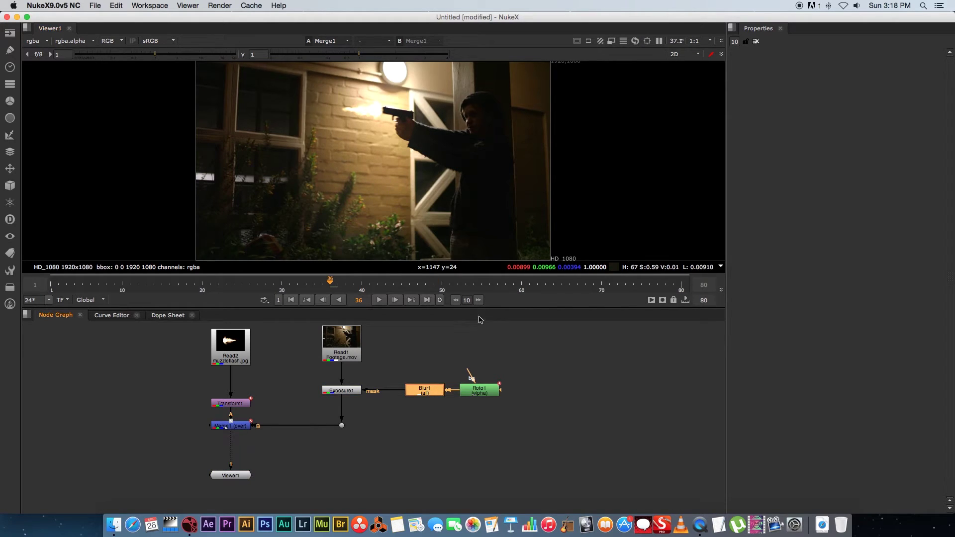
- Toggle the Exposure node off and on again to examine how the masked brightening lights the wall
{"action": "left_click", "coordinate": [350, 391]}
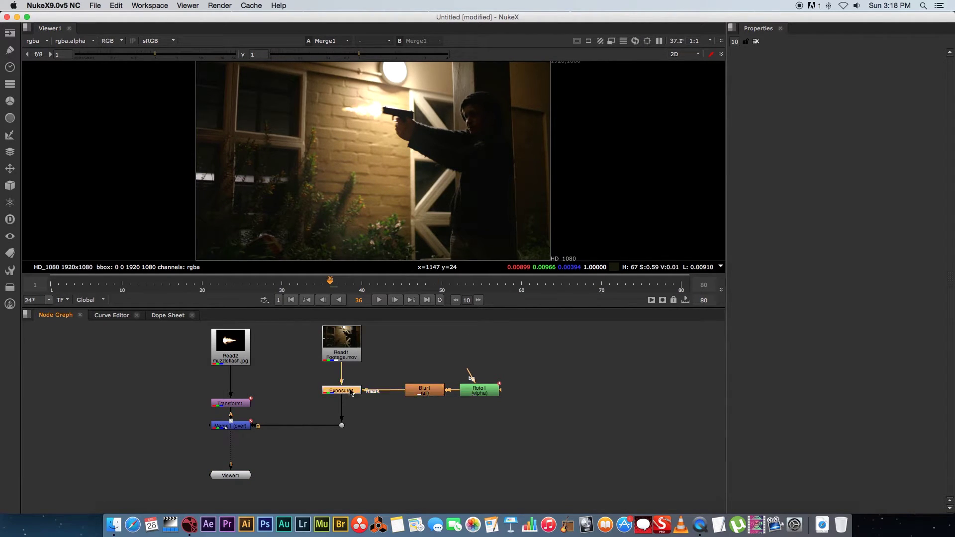
{"action": "key", "text": "d"}
{"action": "key", "text": "d"}
{"action": "key", "text": "d"}
{"action": "key", "text": "d"}
{"action": "left_click", "coordinate": [467, 356]}
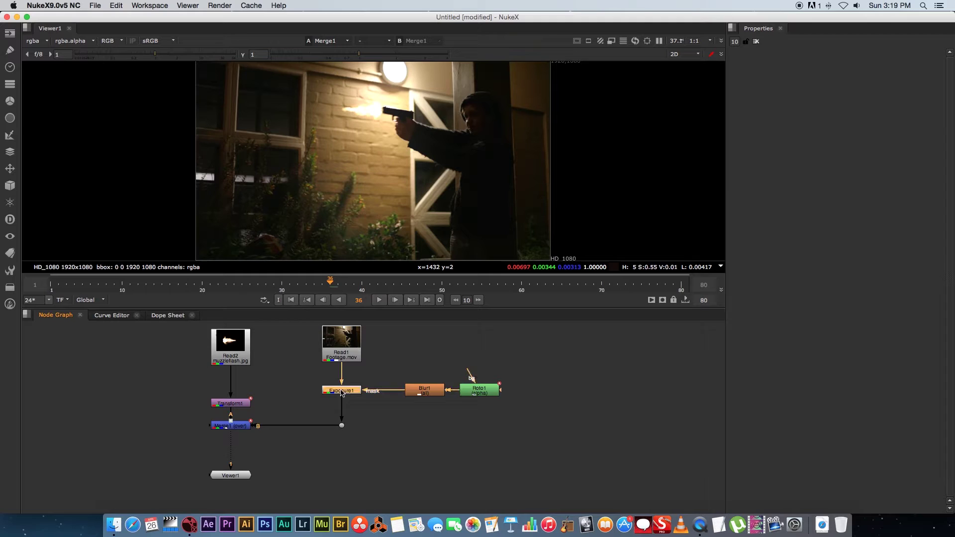
- Lower the Exposure node's mix to 0 and return it to 1 to preview how it controls the brightening
{"action": "double_click", "coordinate": [346, 391]}
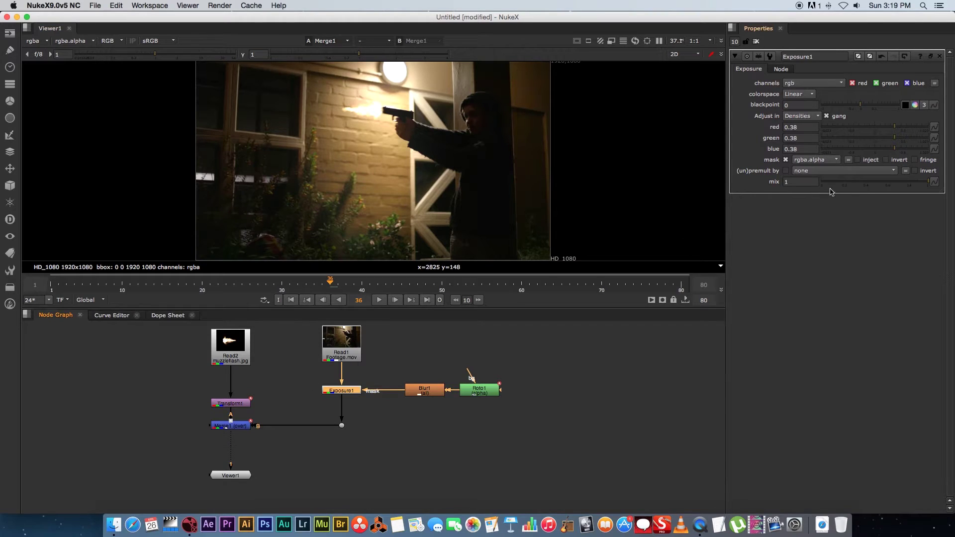
{"action": "left_click_drag", "start_coordinate": [868, 186], "coordinate": [813, 184]}
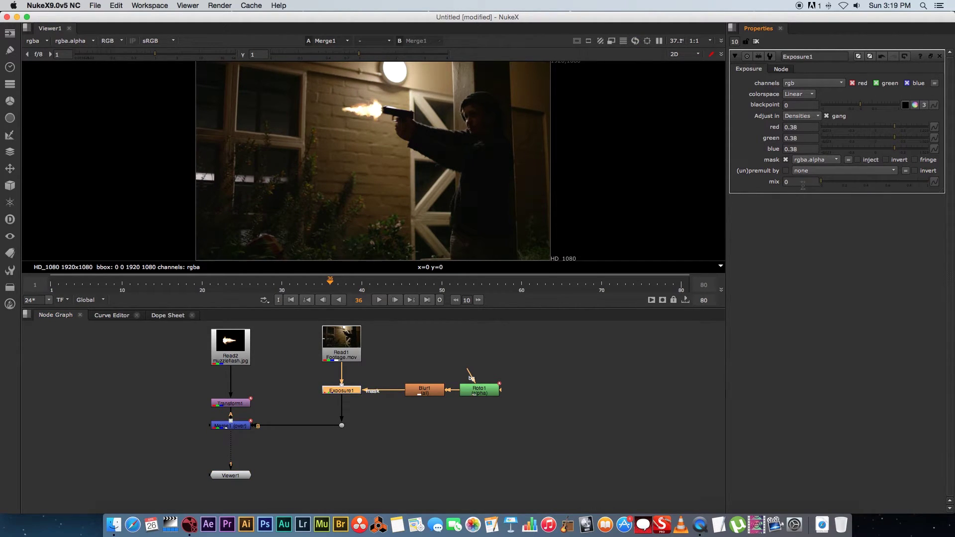
{"action": "left_click", "coordinate": [830, 182]}
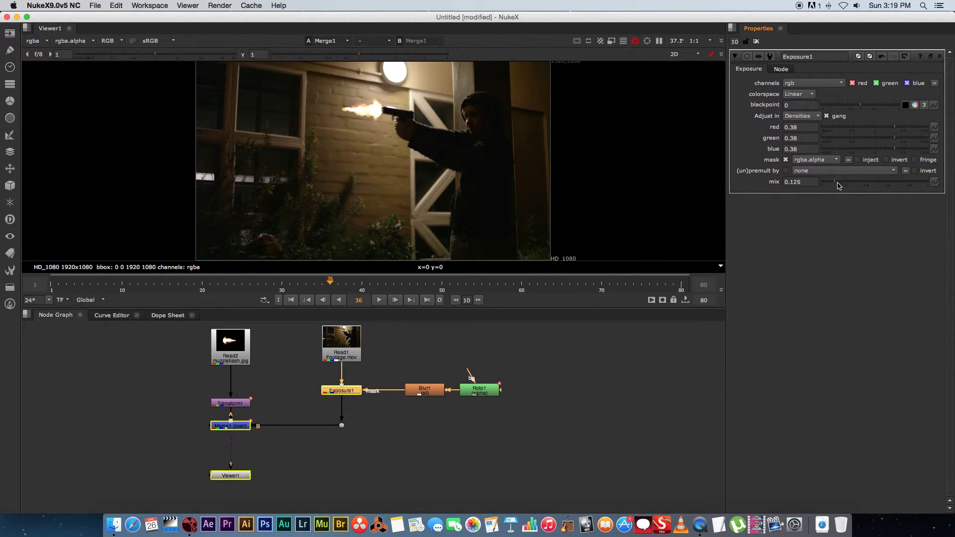
{"action": "left_click_drag", "start_coordinate": [837, 185], "coordinate": [928, 182]}
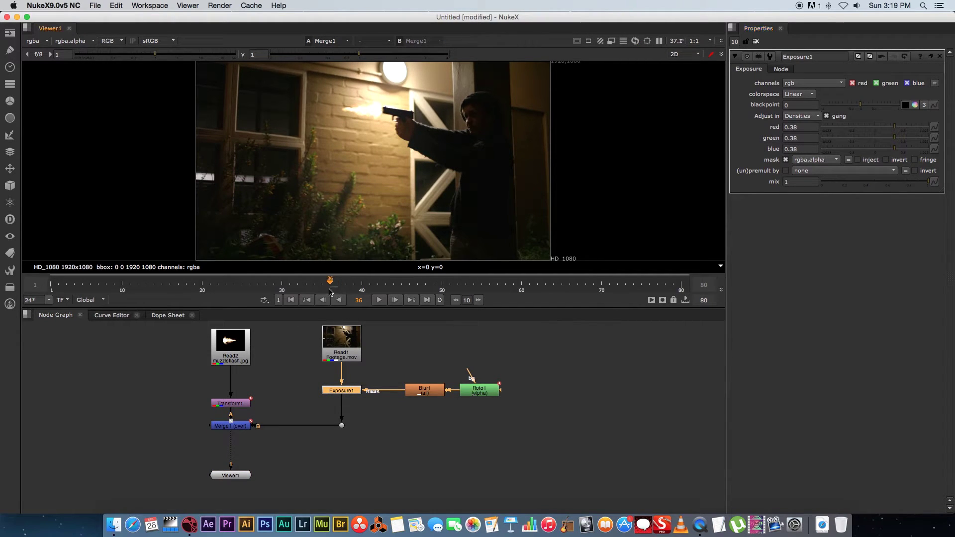
- Keyframe the Exposure node's mix at 1 on frame 36 and at 0 on frame 35
{"action": "mouse_move", "coordinate": [330, 291]}
{"action": "left_mouse_down"}
{"action": "mouse_move", "coordinate": [297, 283]}
{"action": "mouse_move", "coordinate": [330, 284]}
{"action": "left_mouse_up"}
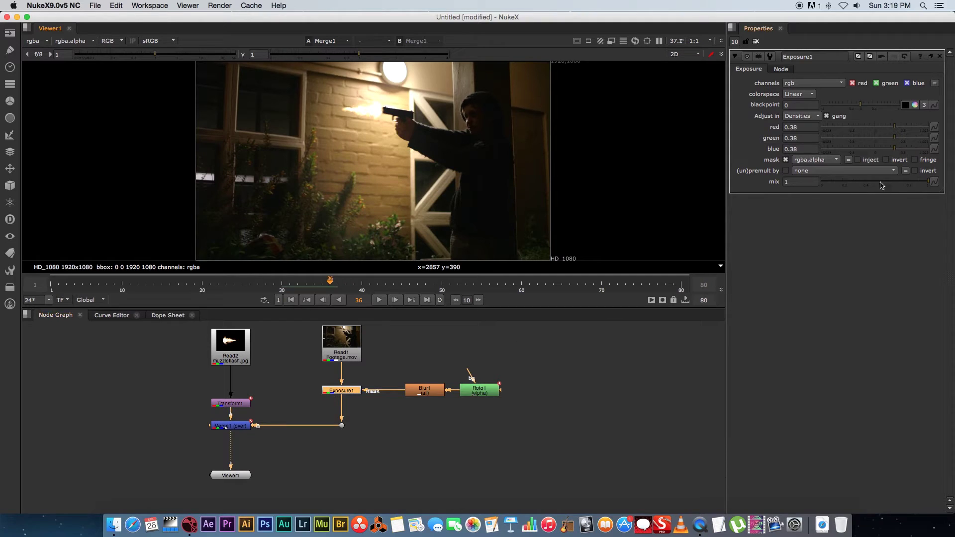
{"action": "right_click", "coordinate": [935, 182]}
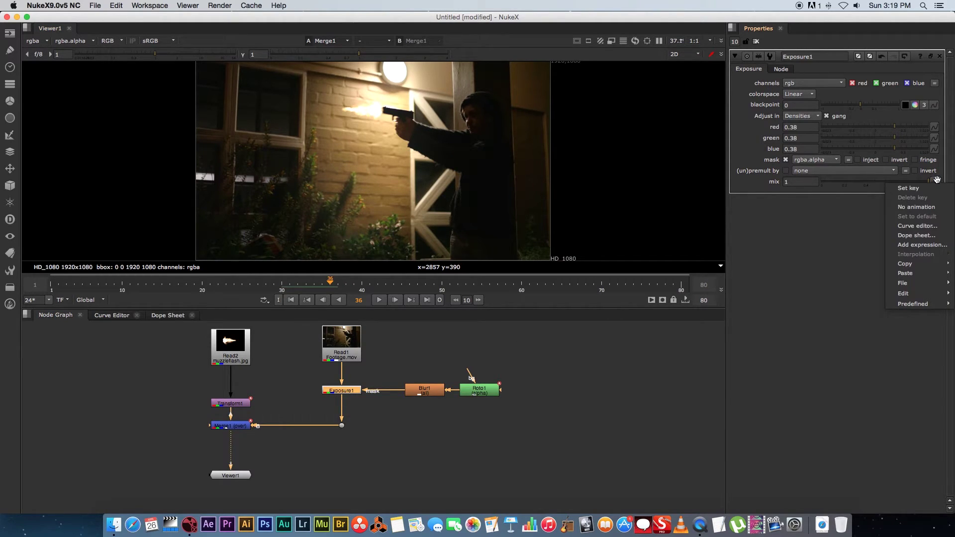
{"action": "left_click", "coordinate": [908, 188]}
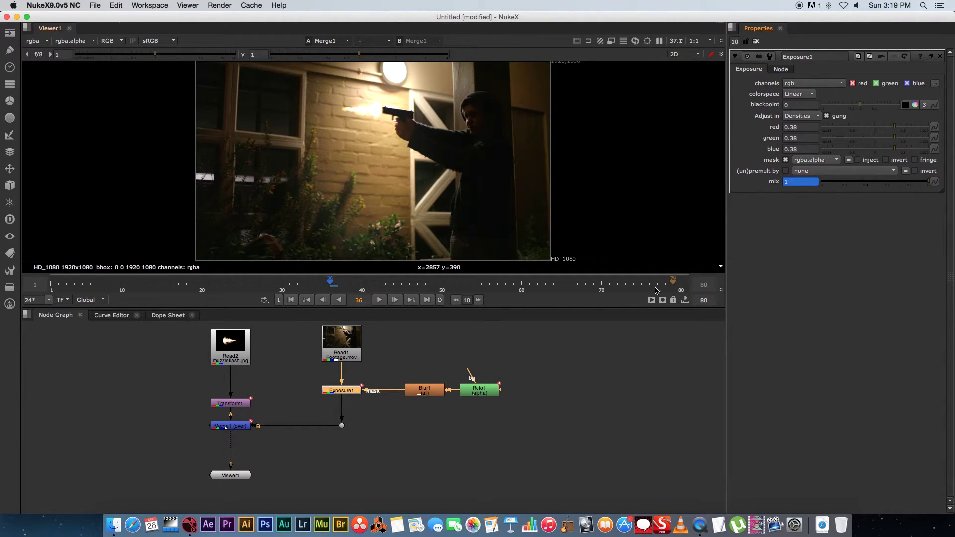
{"action": "left_click", "coordinate": [324, 300]}
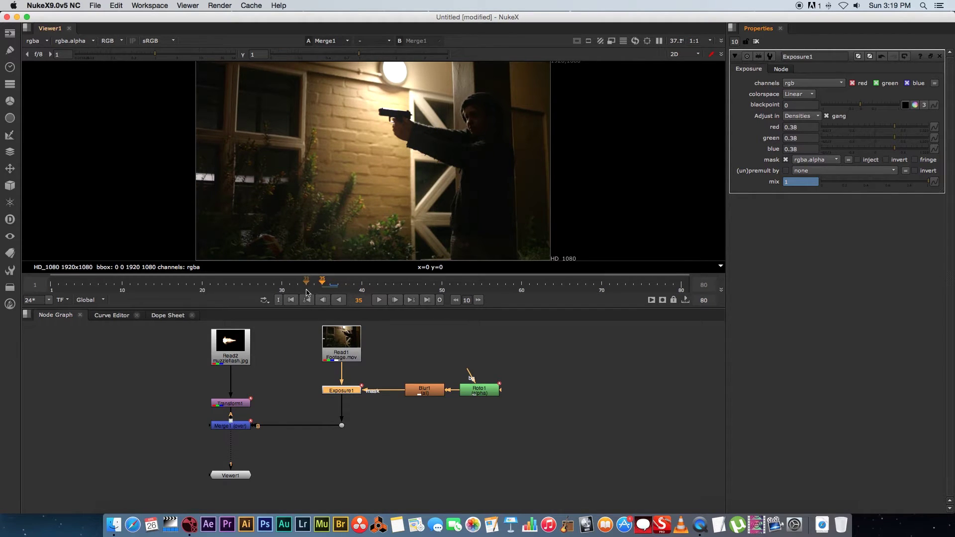
{"action": "left_click_drag", "start_coordinate": [833, 182], "coordinate": [782, 201]}
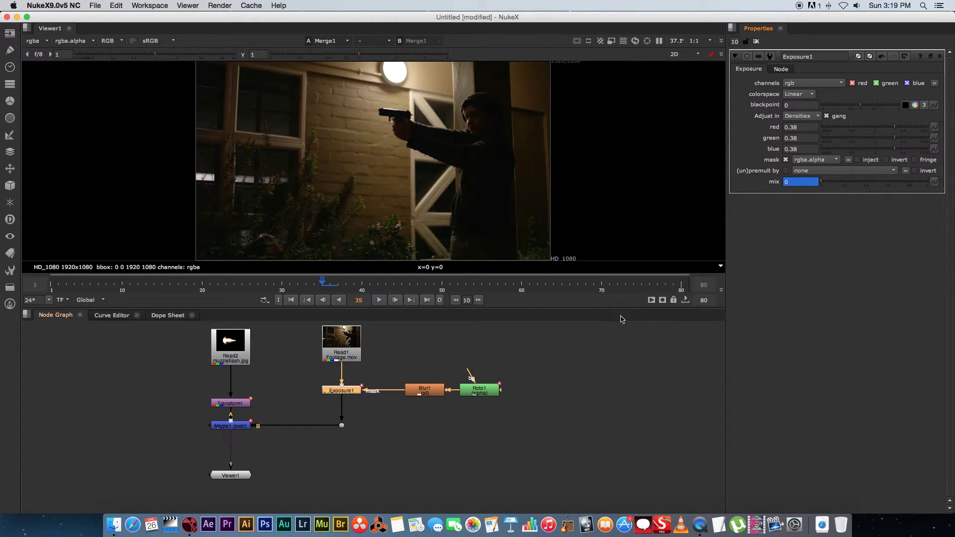
- Set the Exposure node's mix to 0 at frame 37 so the first flash's lighting lasts a single frame
{"action": "key", "text": "Right"}
{"action": "key", "text": "Right"}
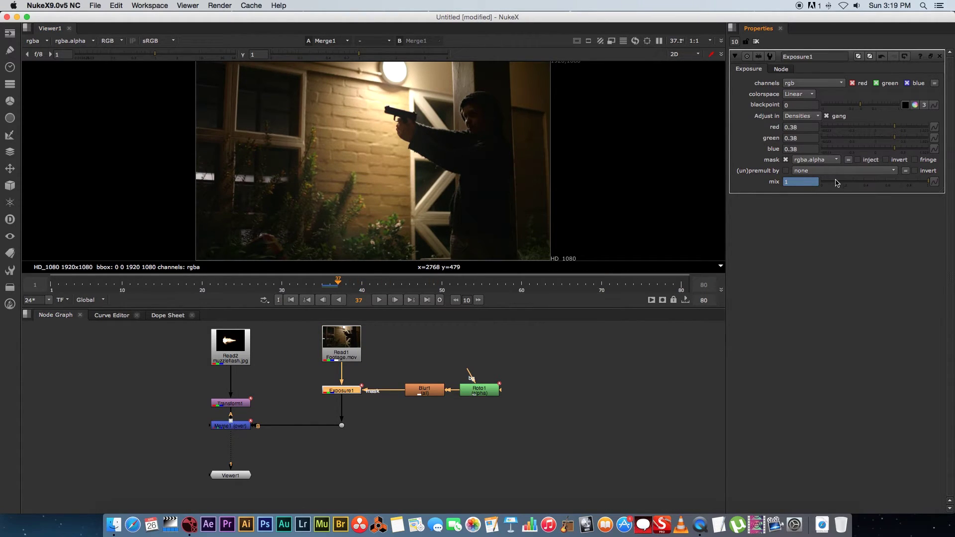
{"action": "left_click_drag", "start_coordinate": [836, 182], "coordinate": [771, 214]}
{"action": "left_click", "coordinate": [543, 340]}
- Set the Exposure node's mix to 1 at frame 40 for the second muzzle flash
{"action": "key", "text": "Right"}
{"action": "key", "text": "Right"}
{"action": "key", "text": "Right"}
{"action": "key", "text": "Left"}
{"action": "key", "text": "Right"}
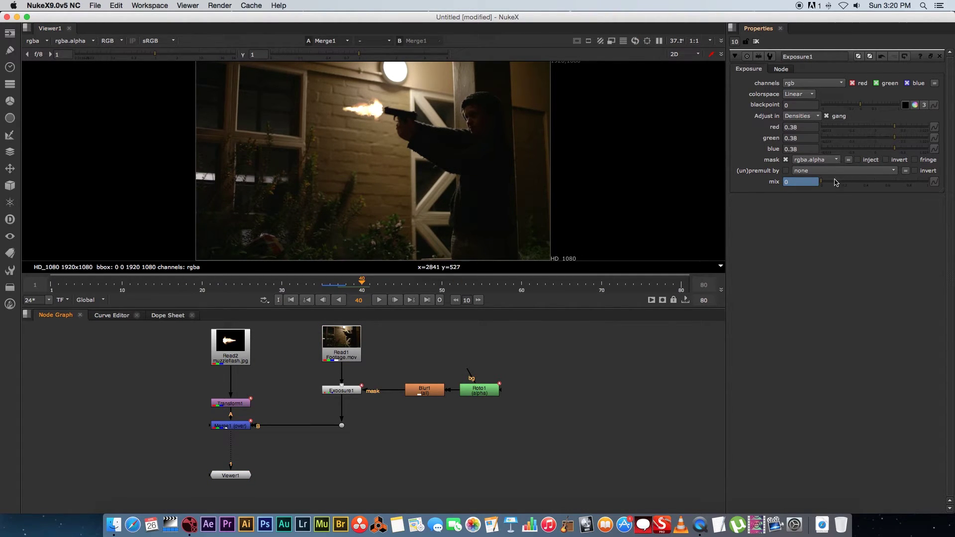
{"action": "type", "text": "1"}
{"action": "key", "text": "Return"}
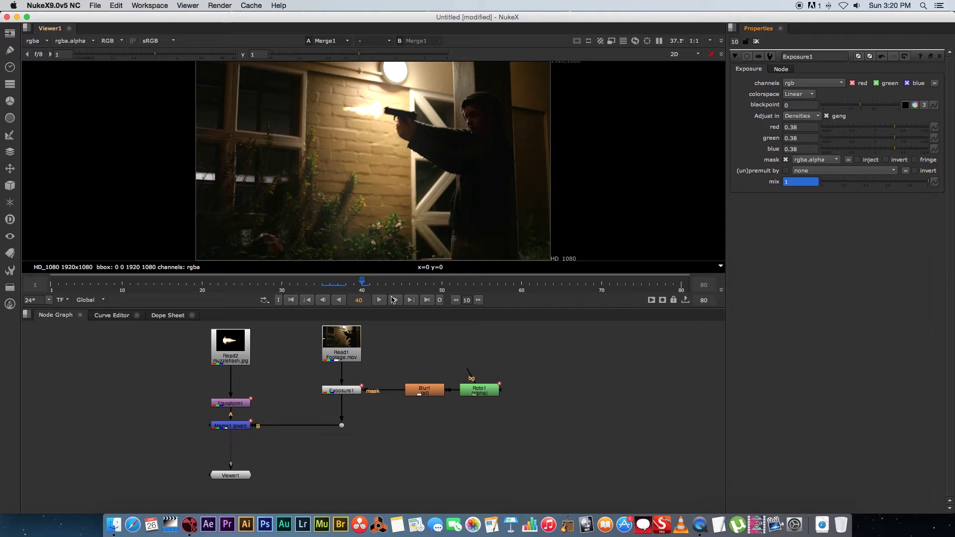
- Set the Exposure node's mix to 0 at frames 39 and 41, on either side of the second flash
{"action": "left_click", "coordinate": [356, 283]}
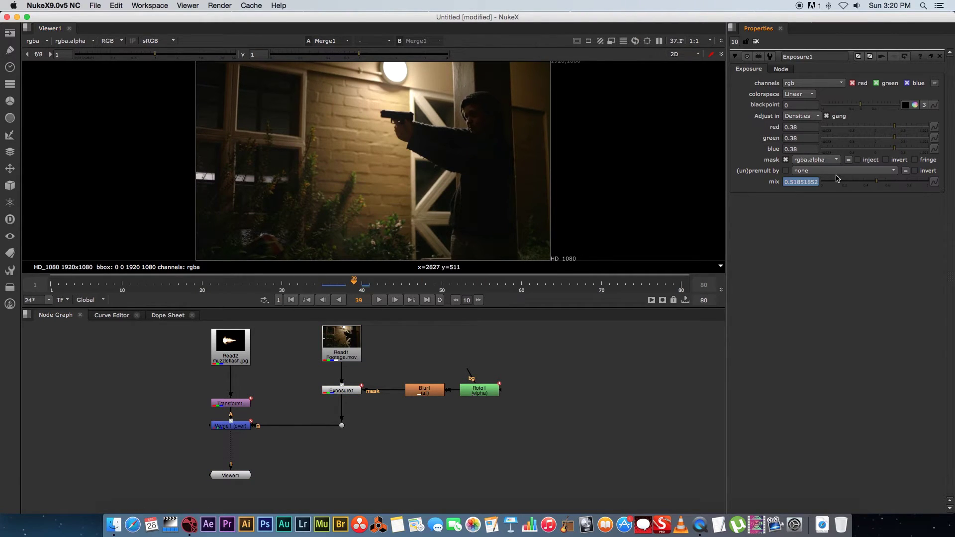
{"action": "left_click_drag", "start_coordinate": [837, 182], "coordinate": [787, 197]}
{"action": "key", "text": "Right"}
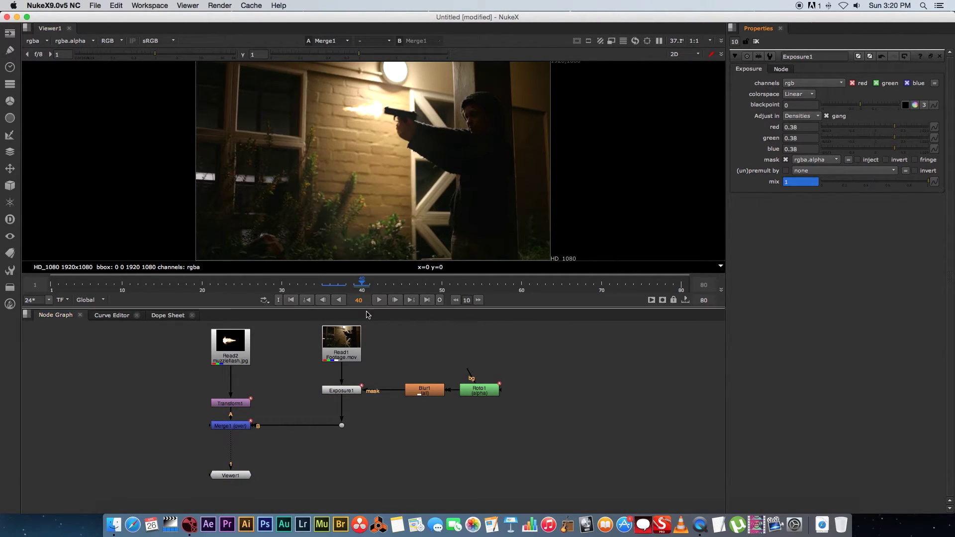
{"action": "key", "text": "Right"}
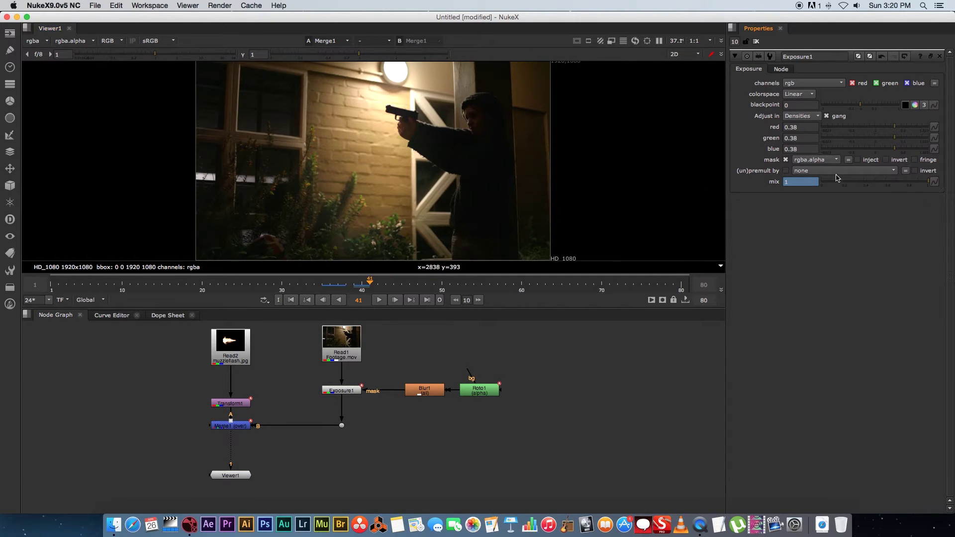
{"action": "left_click_drag", "start_coordinate": [839, 182], "coordinate": [785, 196]}
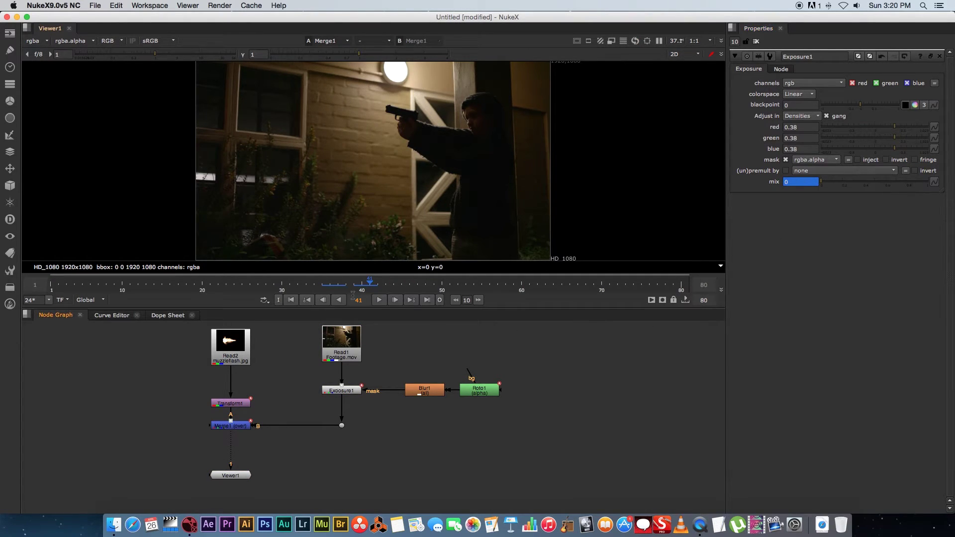
- Play back the composite in the normal and full-screen viewer to check the timing of both light bursts
{"action": "left_click", "coordinate": [377, 300]}
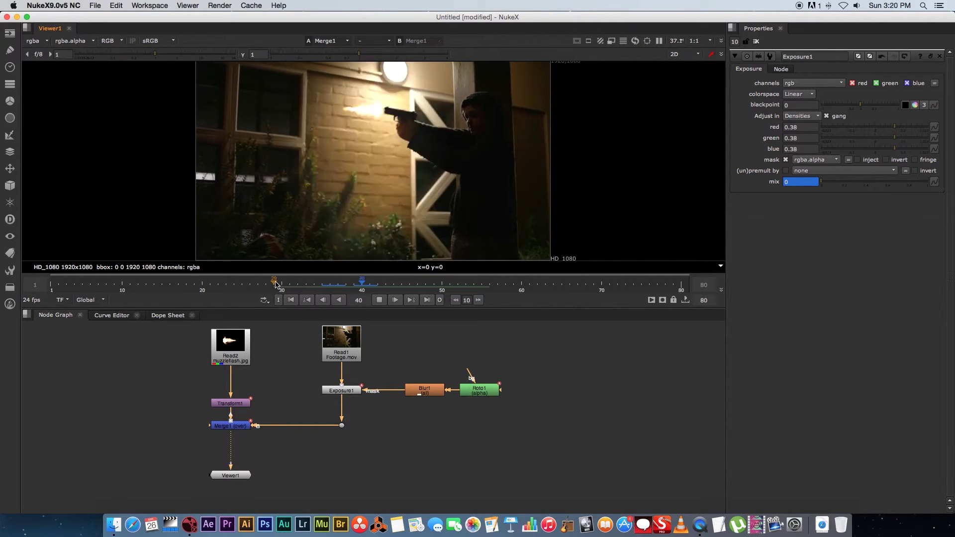
{"action": "left_click", "coordinate": [379, 299]}
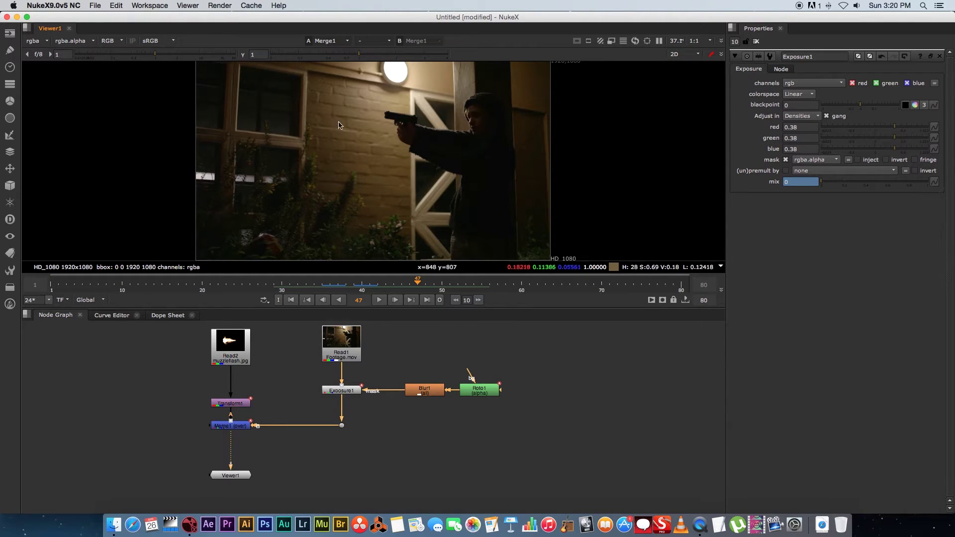
{"action": "key", "text": "space"}
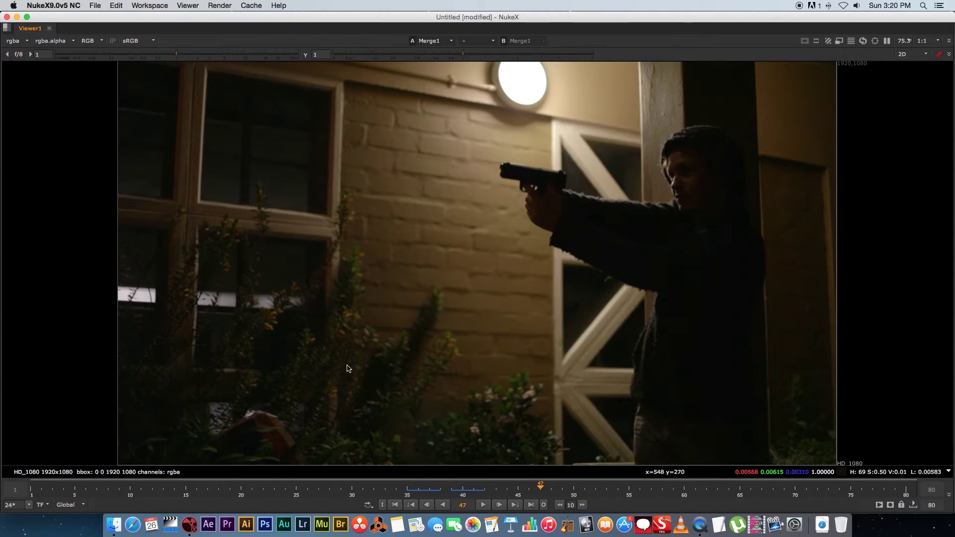
{"action": "left_click", "coordinate": [483, 506]}
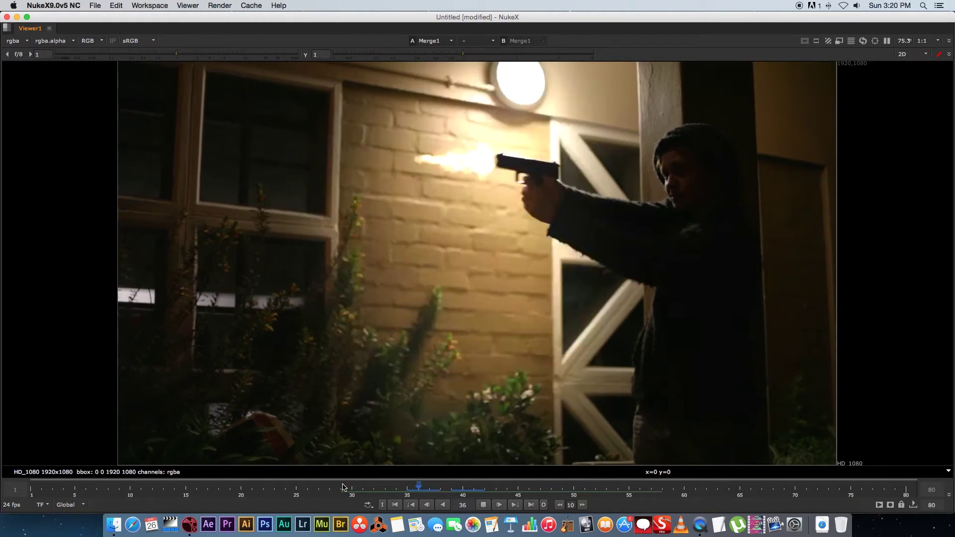
{"action": "key", "text": "k"}
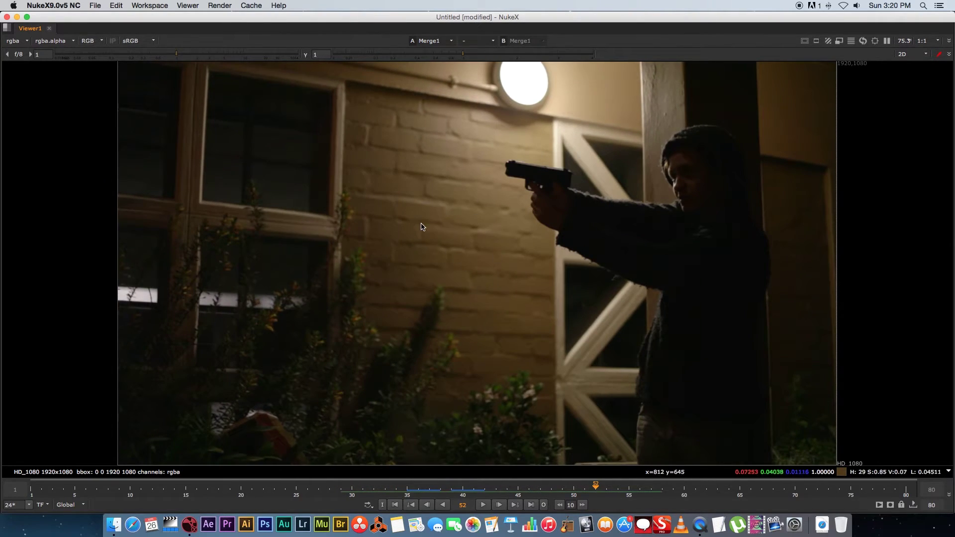
{"action": "key", "text": "space"}
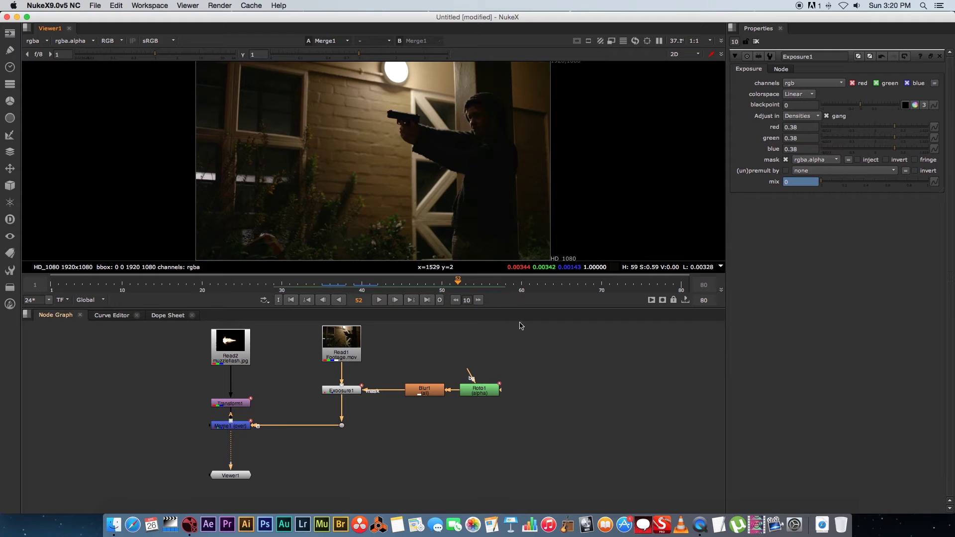
- Enlarge the viewer area above the node graph and move the Viewer1 node up closer to Merge1
{"action": "left_click_drag", "start_coordinate": [517, 311], "coordinate": [323, 350]}
{"action": "left_click_drag", "start_coordinate": [240, 510], "coordinate": [253, 492]}
- At frame 40, draw a closed Bezier shape around the shooter's face in Roto1, and close all node properties to check the lighting
{"action": "left_click_drag", "start_coordinate": [345, 320], "coordinate": [360, 319]}
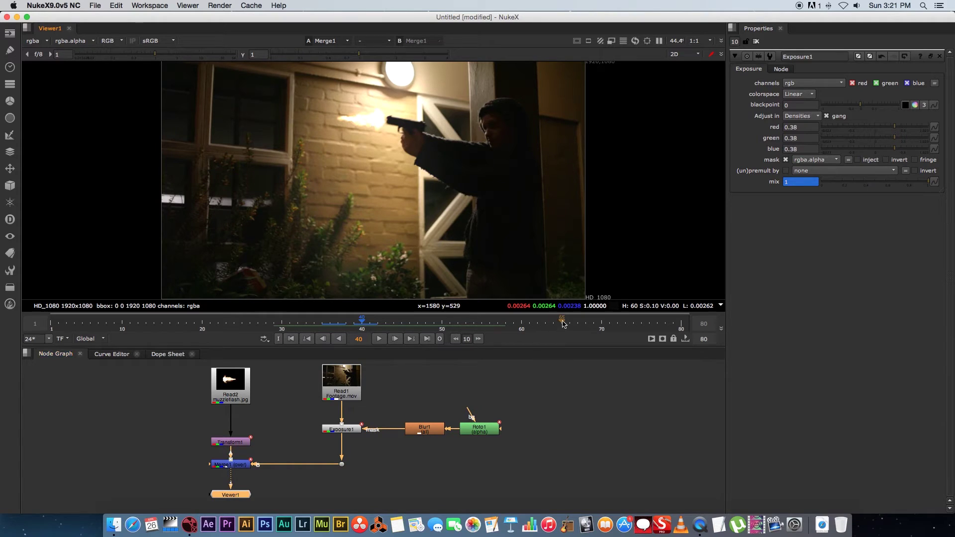
{"action": "left_click", "coordinate": [532, 395]}
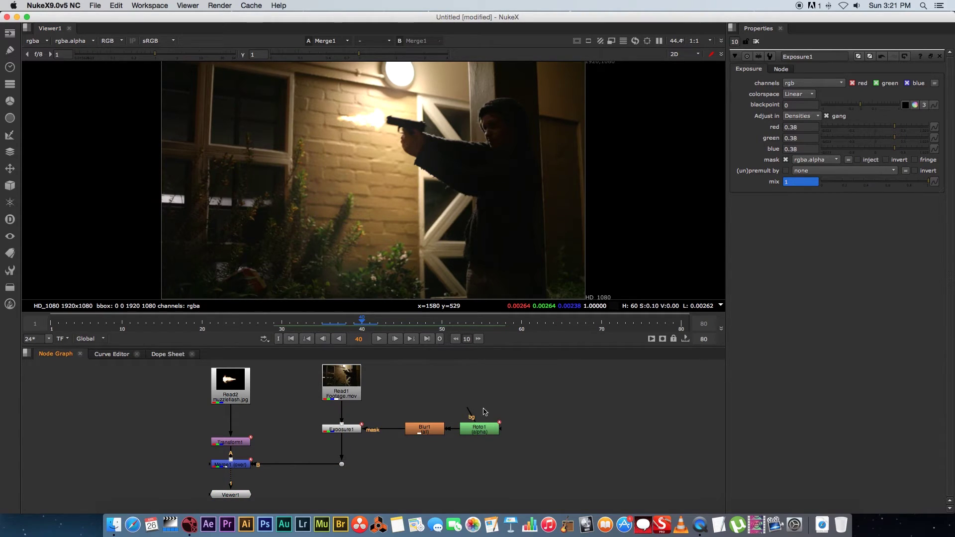
{"action": "double_click", "coordinate": [479, 428]}
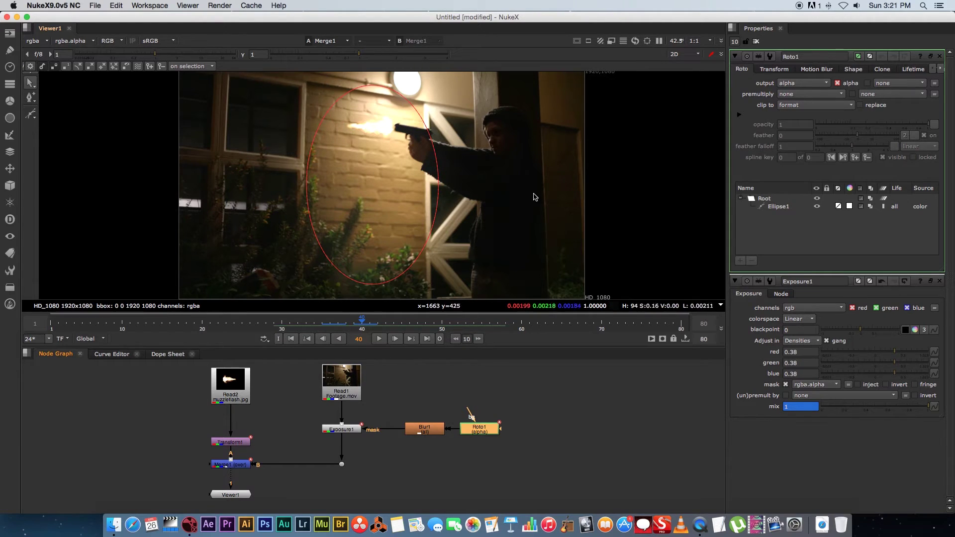
{"action": "left_click", "coordinate": [31, 115]}
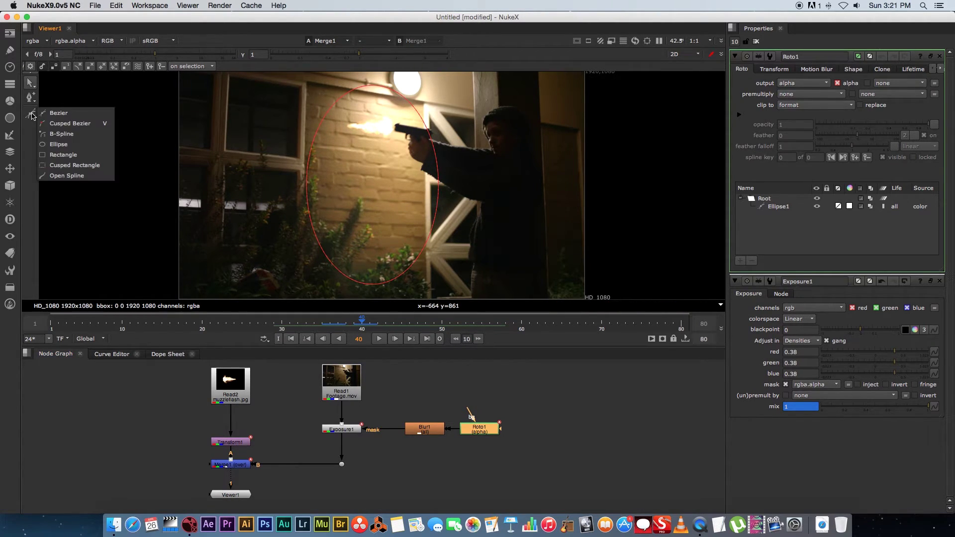
{"action": "left_click", "coordinate": [65, 118]}
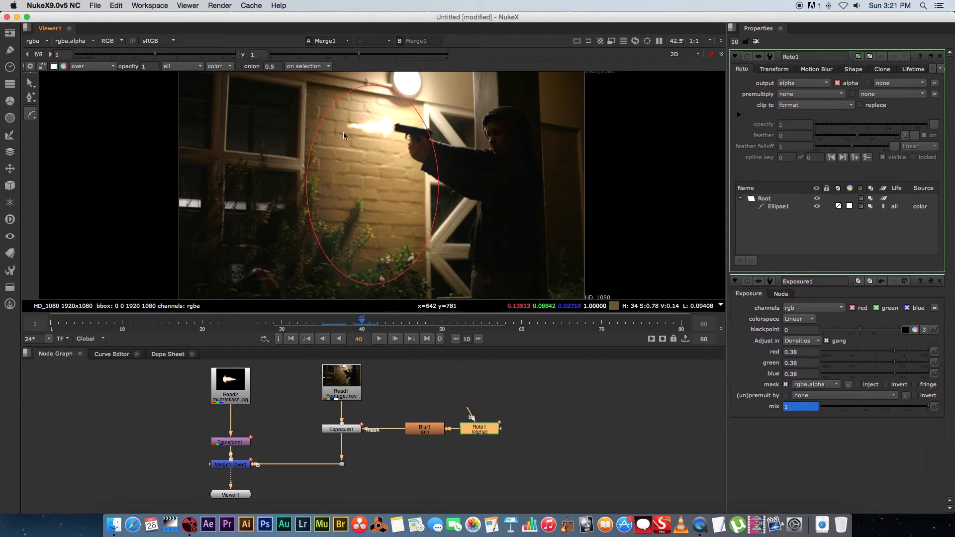
{"action": "left_click", "coordinate": [495, 116]}
{"action": "left_click", "coordinate": [486, 128]}
{"action": "left_click", "coordinate": [496, 143]}
{"action": "left_click", "coordinate": [496, 150]}
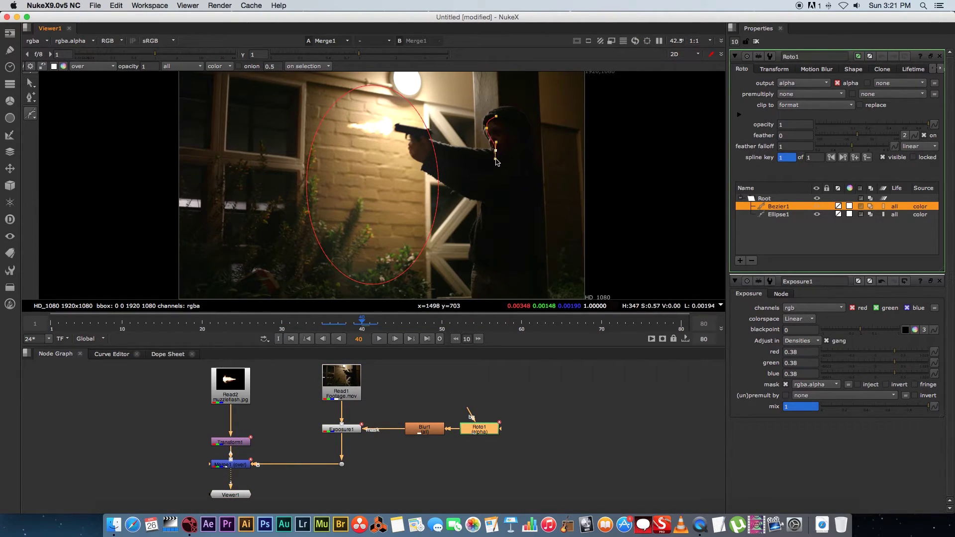
{"action": "left_click", "coordinate": [505, 158]}
{"action": "left_click", "coordinate": [512, 137]}
{"action": "left_click", "coordinate": [507, 120]}
{"action": "left_click", "coordinate": [496, 116]}
{"action": "left_click", "coordinate": [530, 386]}
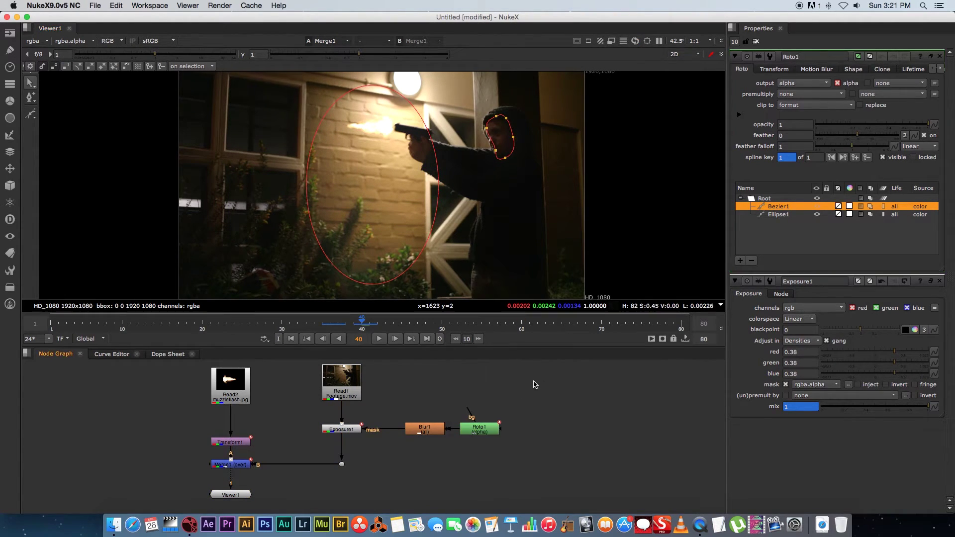
{"action": "left_click", "coordinate": [756, 43]}
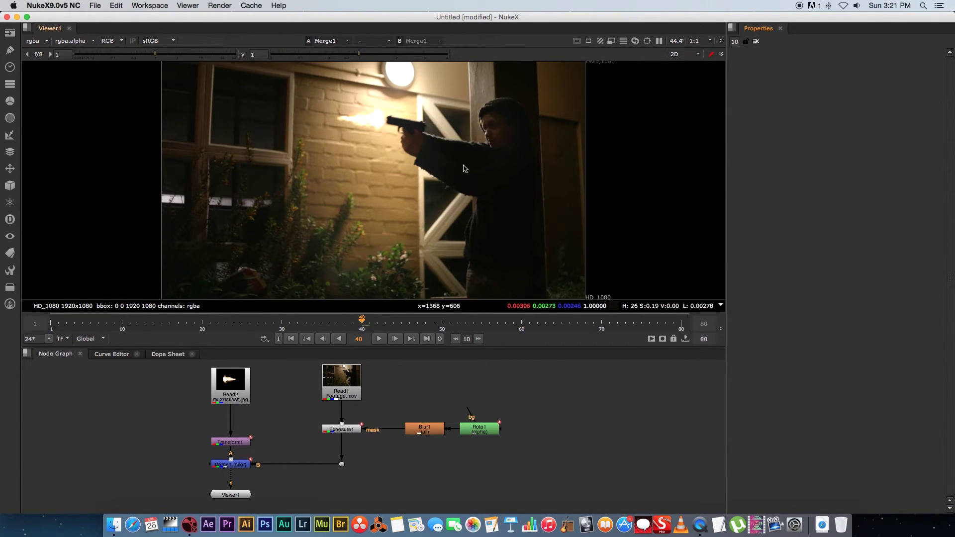
{"action": "mouse_move", "coordinate": [361, 323]}
{"action": "left_mouse_down"}
{"action": "mouse_move", "coordinate": [352, 324]}
{"action": "mouse_move", "coordinate": [459, 313]}
{"action": "mouse_move", "coordinate": [361, 321]}
{"action": "left_mouse_up"}
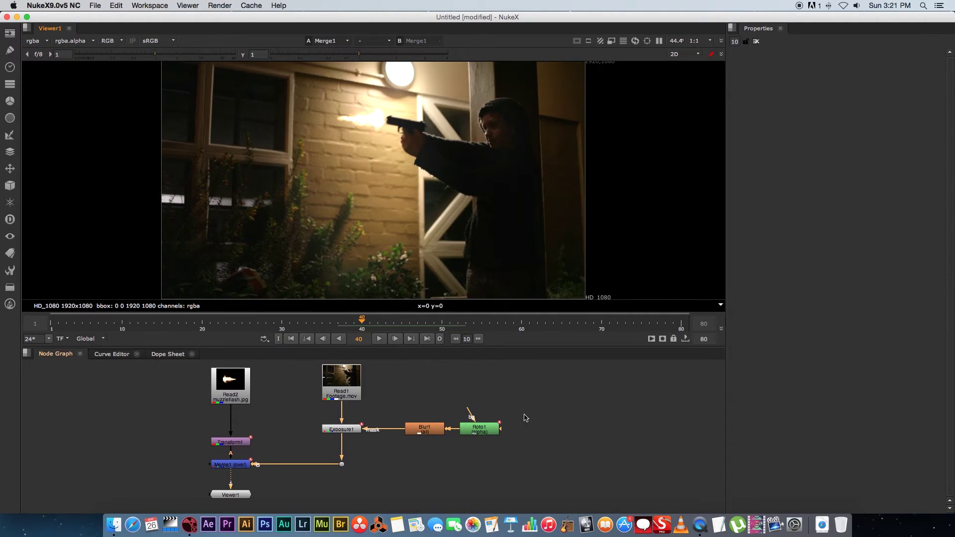
- Draw a second closed Bezier in Roto1 around the shooter's upper arm and torso, and close all node properties
{"action": "double_click", "coordinate": [487, 433]}
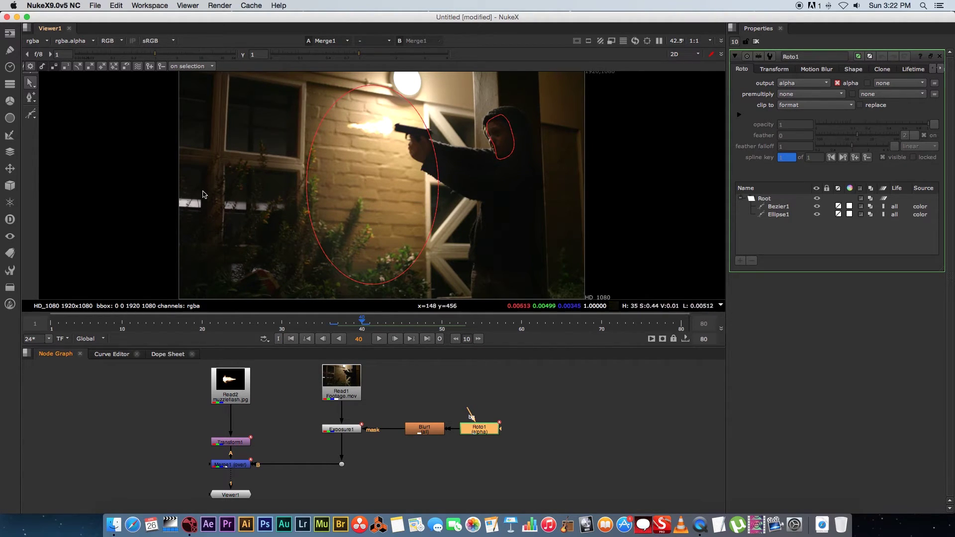
{"action": "right_click", "coordinate": [30, 114]}
{"action": "left_click", "coordinate": [55, 114]}
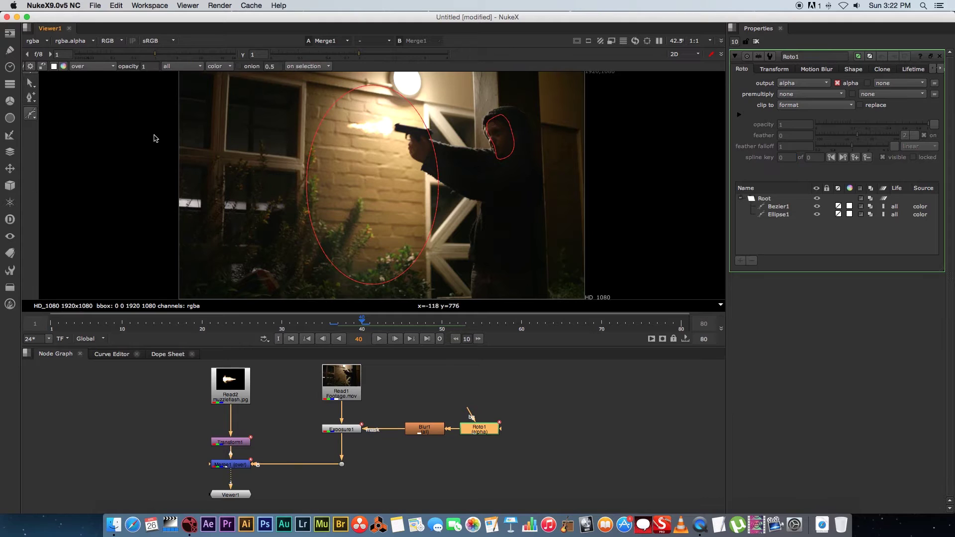
{"action": "left_click_drag", "start_coordinate": [457, 155], "coordinate": [467, 155]}
{"action": "left_click", "coordinate": [446, 163]}
{"action": "left_click", "coordinate": [457, 179]}
{"action": "left_click_drag", "start_coordinate": [487, 200], "coordinate": [492, 214]}
{"action": "left_click", "coordinate": [488, 224]}
{"action": "left_click", "coordinate": [485, 237]}
{"action": "left_click", "coordinate": [477, 279]}
{"action": "left_click", "coordinate": [496, 287]}
{"action": "left_click", "coordinate": [511, 260]}
{"action": "left_click", "coordinate": [514, 233]}
{"action": "left_click", "coordinate": [520, 219]}
{"action": "left_click", "coordinate": [521, 181]}
{"action": "left_click_drag", "start_coordinate": [491, 167], "coordinate": [484, 163]}
{"action": "left_click", "coordinate": [456, 157]}
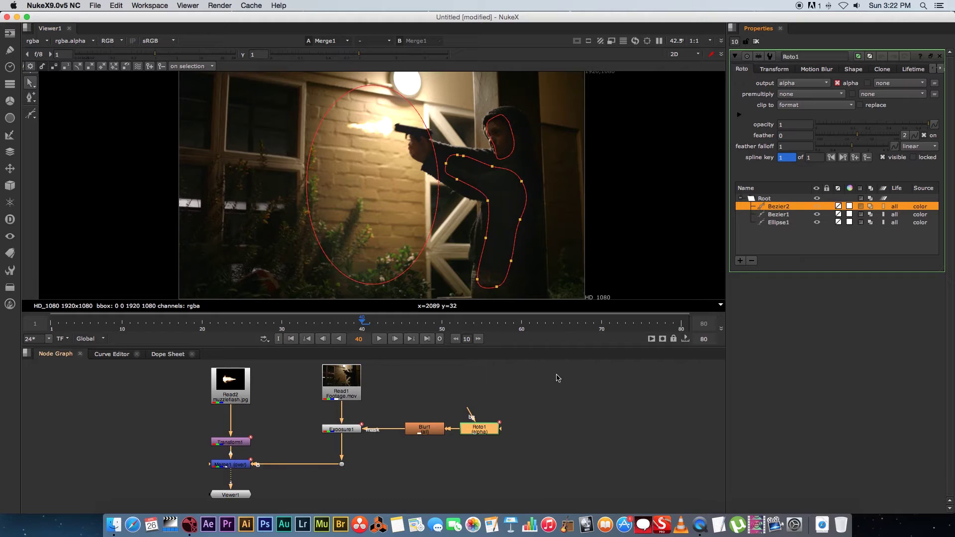
{"action": "left_click", "coordinate": [756, 43]}
- Scrub around frame 40 and play the composite full screen to examine the added light on the shooter
{"action": "mouse_move", "coordinate": [362, 321]}
{"action": "left_mouse_down"}
{"action": "mouse_move", "coordinate": [338, 322]}
{"action": "mouse_move", "coordinate": [362, 322]}
{"action": "left_mouse_up"}
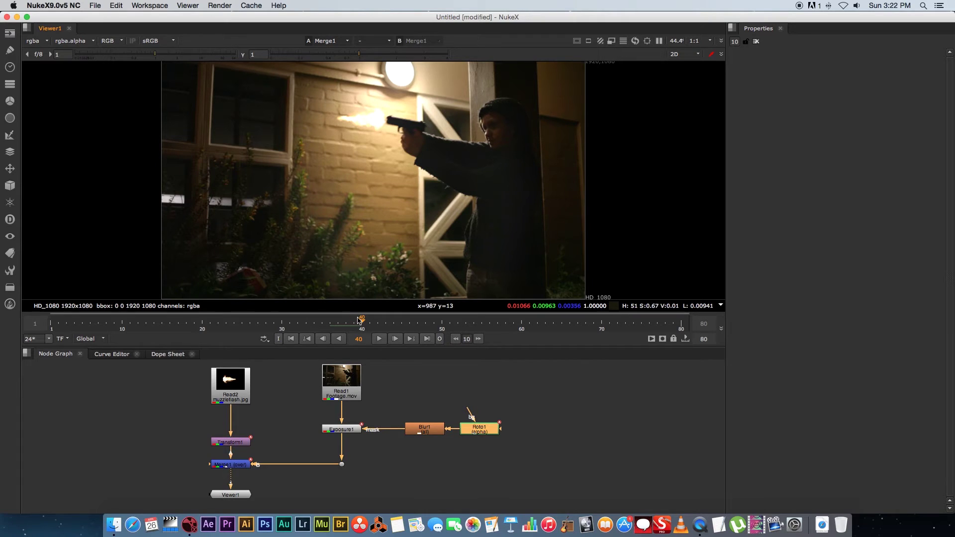
{"action": "left_click_drag", "start_coordinate": [363, 321], "coordinate": [298, 321]}
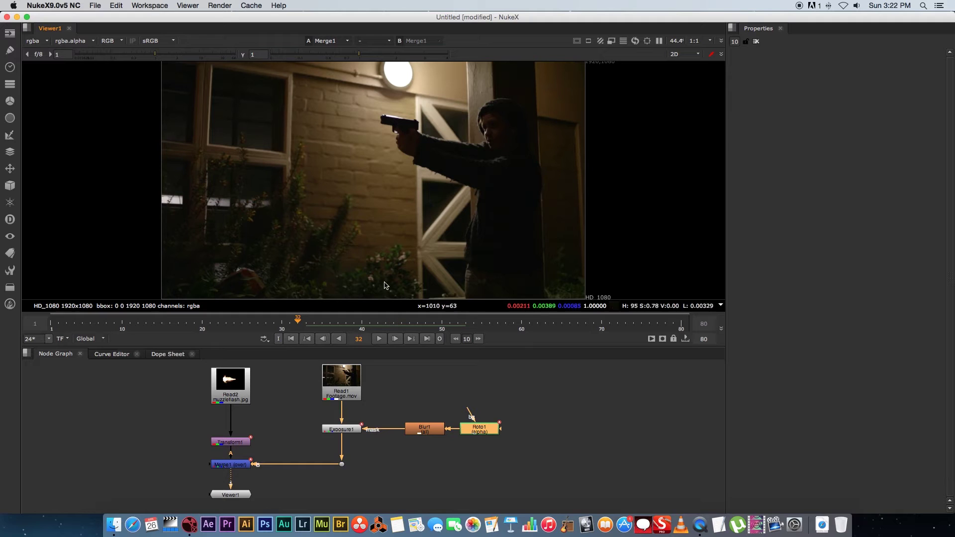
{"action": "key", "text": "space"}
{"action": "key", "text": "l"}
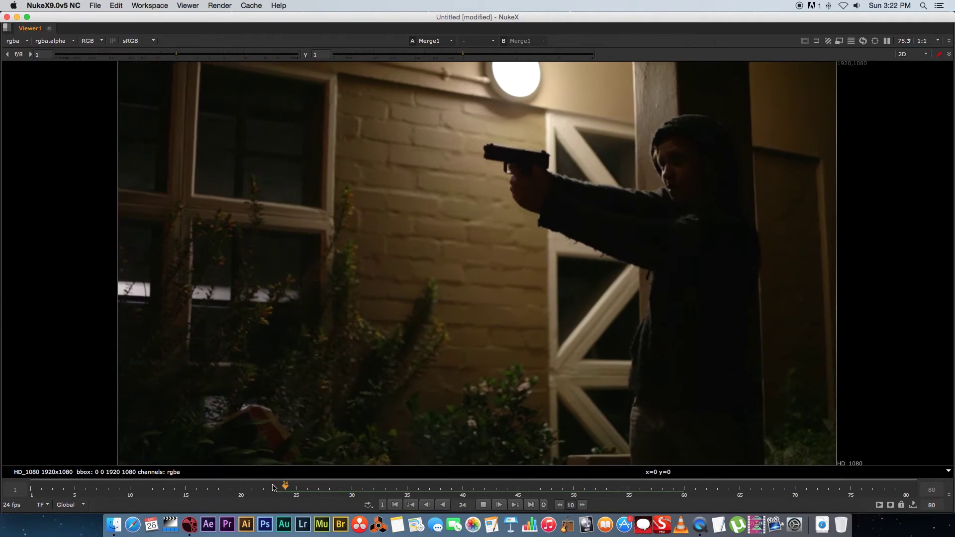
{"action": "key", "text": "k"}
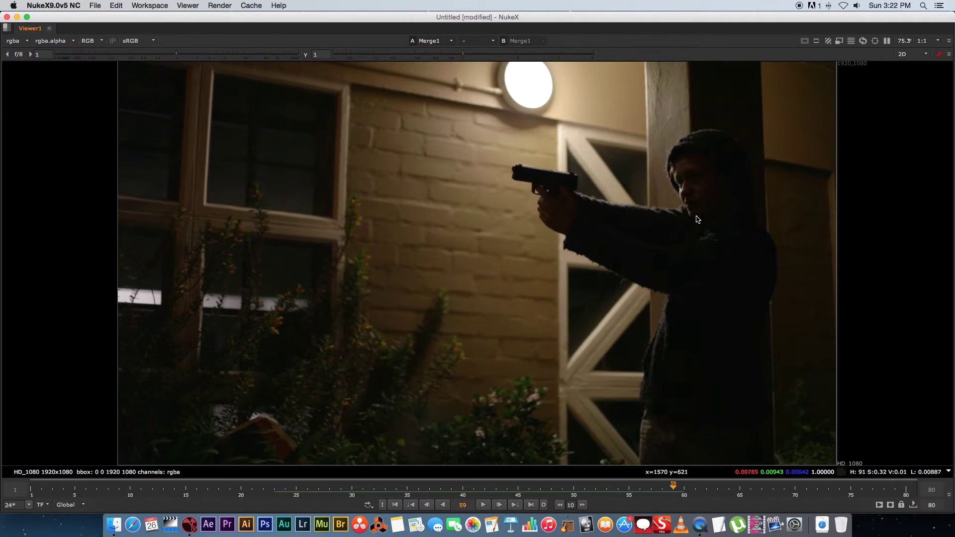
{"action": "key", "text": "space"}
- Nudge the Read2 muzzle flash node slightly upward and clear the node selection
{"action": "left_click", "coordinate": [517, 386]}
{"action": "left_click_drag", "start_coordinate": [219, 400], "coordinate": [219, 398]}
{"action": "left_click", "coordinate": [571, 393]}
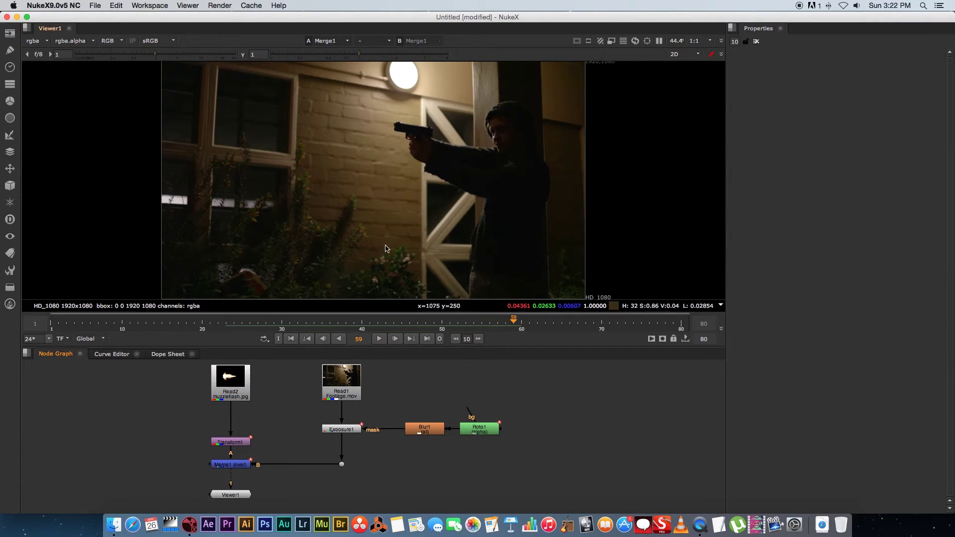
- At frame 40, add a Glow node and insert it between the Read2 muzzle flash and Transform1
{"action": "left_click_drag", "start_coordinate": [400, 319], "coordinate": [361, 318]}
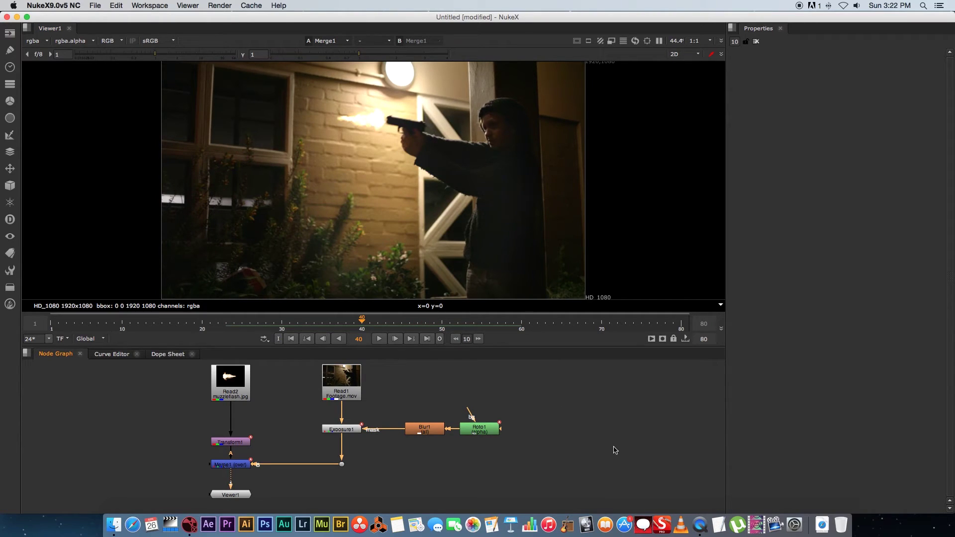
{"action": "key", "text": "Tab"}
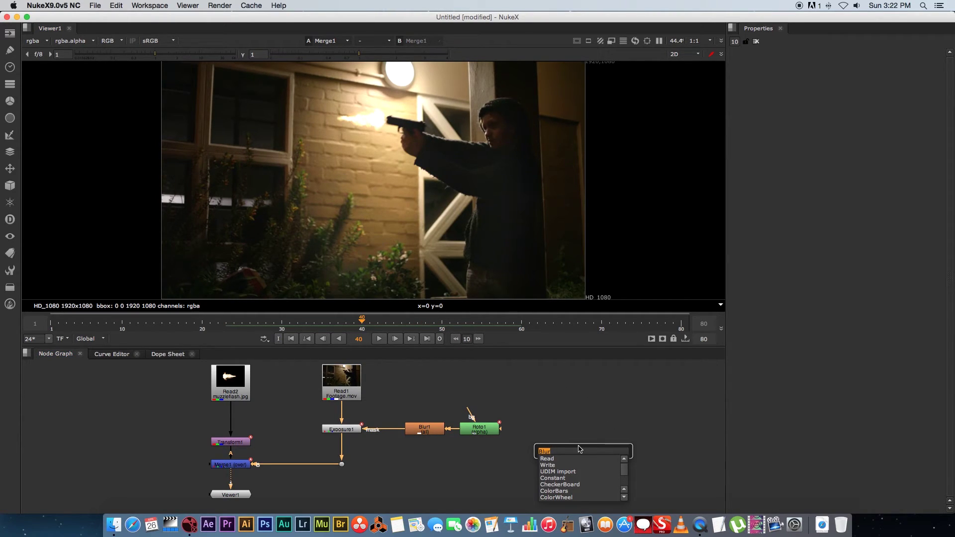
{"action": "type", "text": "glow"}
{"action": "key", "text": "Return"}
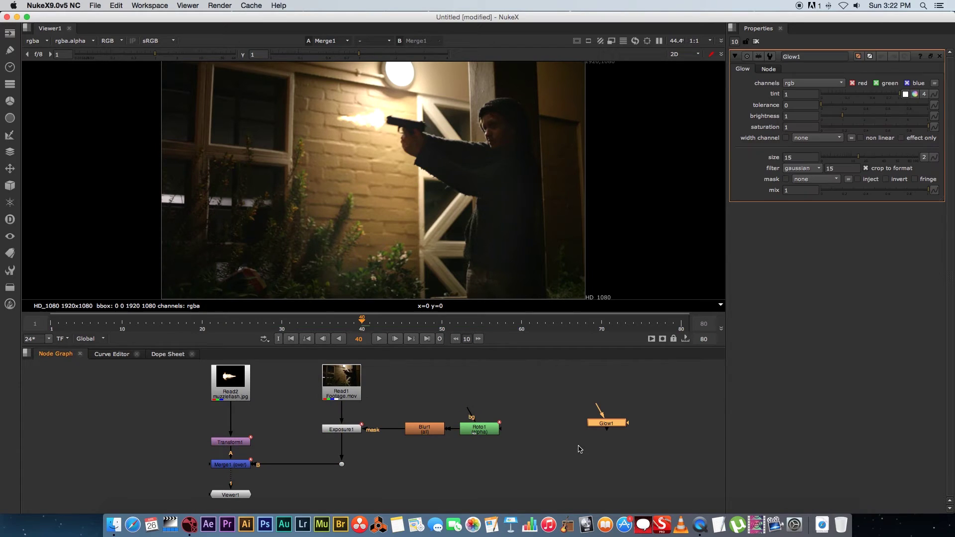
{"action": "left_click_drag", "start_coordinate": [606, 423], "coordinate": [601, 431]}
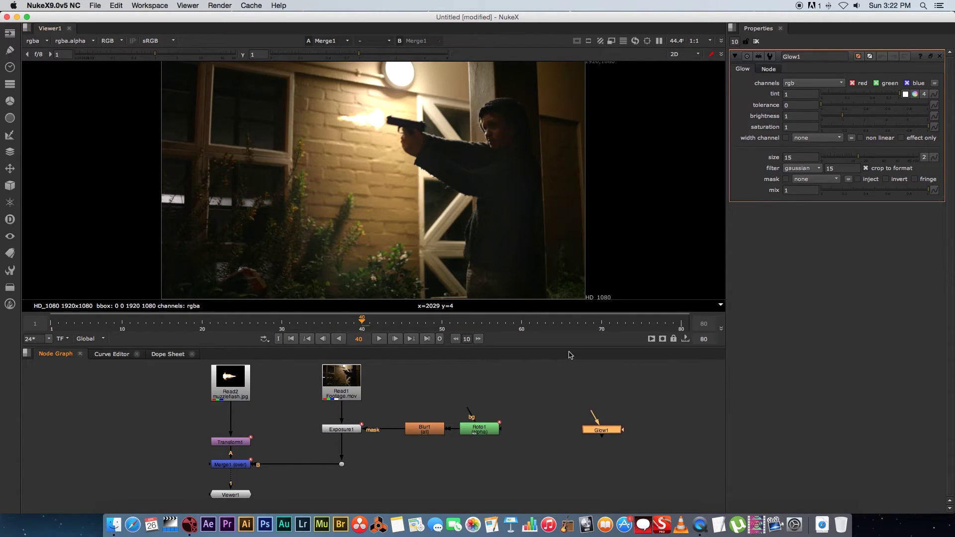
{"action": "left_click_drag", "start_coordinate": [230, 384], "coordinate": [230, 383]}
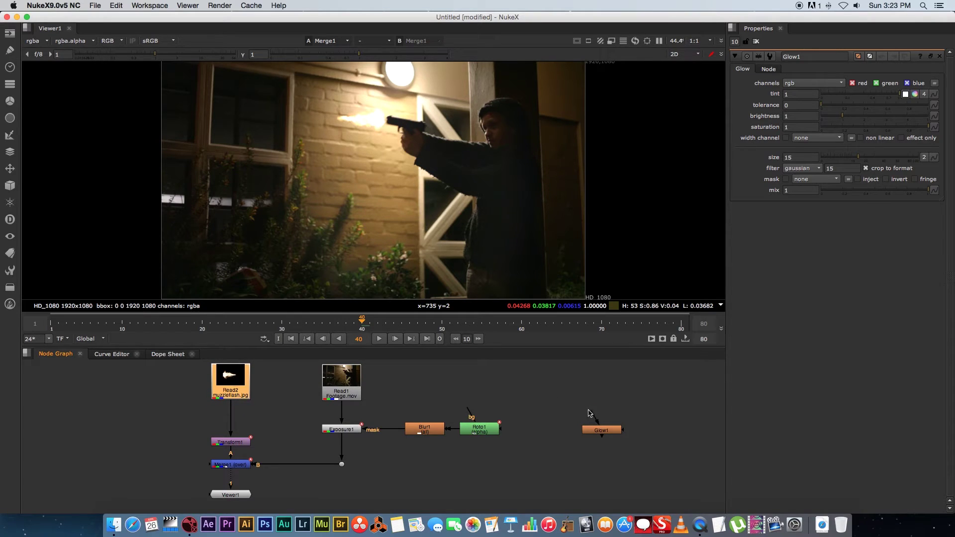
{"action": "left_click_drag", "start_coordinate": [604, 430], "coordinate": [235, 416]}
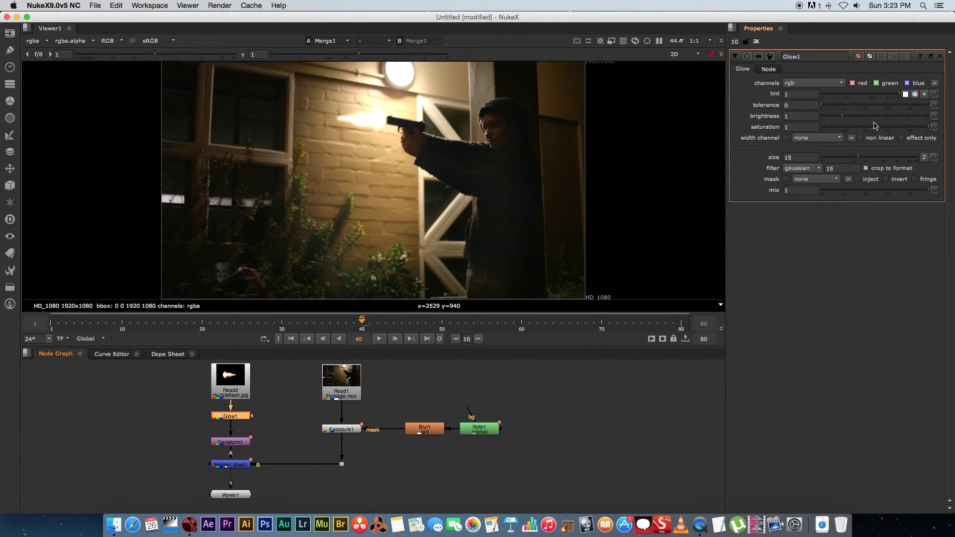
- Set Glow1's tolerance to 0.02, brightness to 0.6 and size to 95, and compare the flash with the glow disabled and enabled
{"action": "left_click_drag", "start_coordinate": [844, 120], "coordinate": [822, 105]}
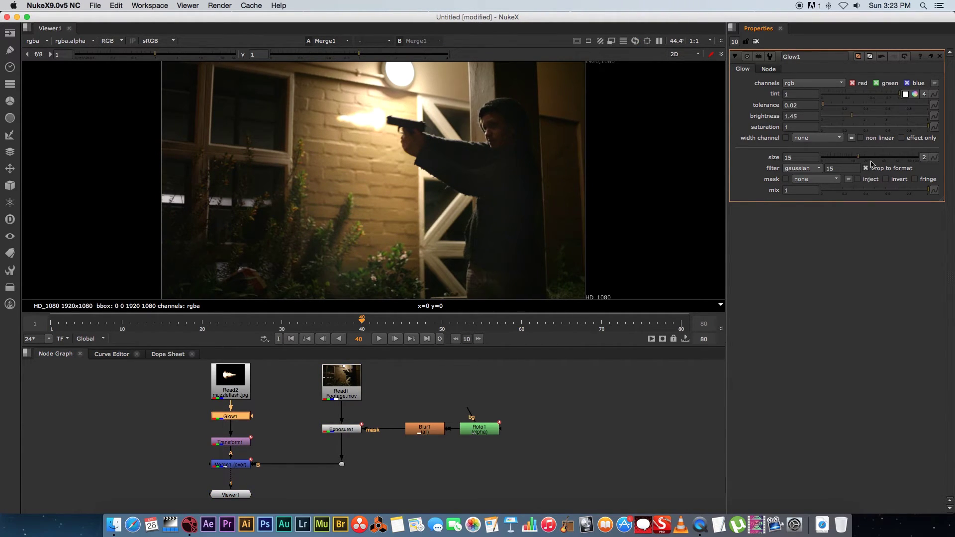
{"action": "left_click_drag", "start_coordinate": [868, 159], "coordinate": [917, 152]}
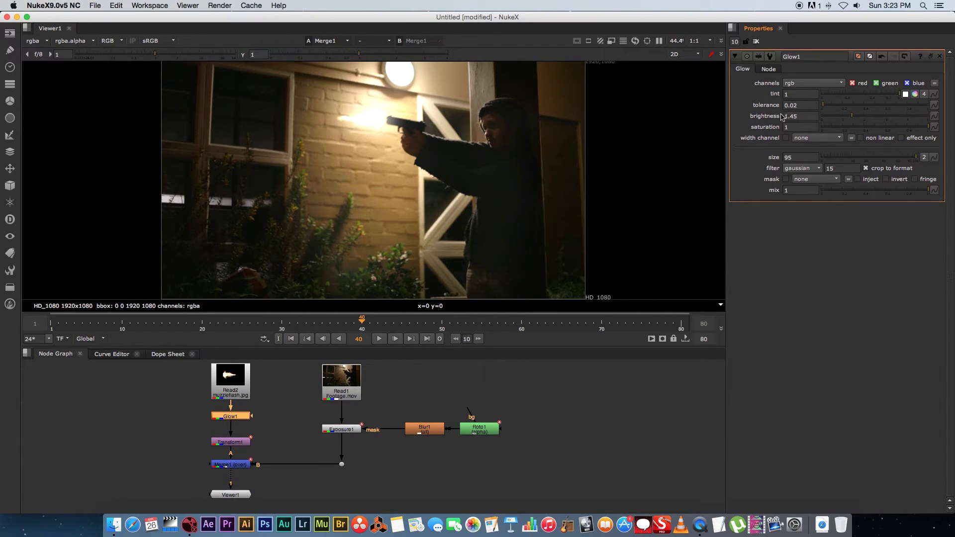
{"action": "left_click_drag", "start_coordinate": [853, 117], "coordinate": [833, 116]}
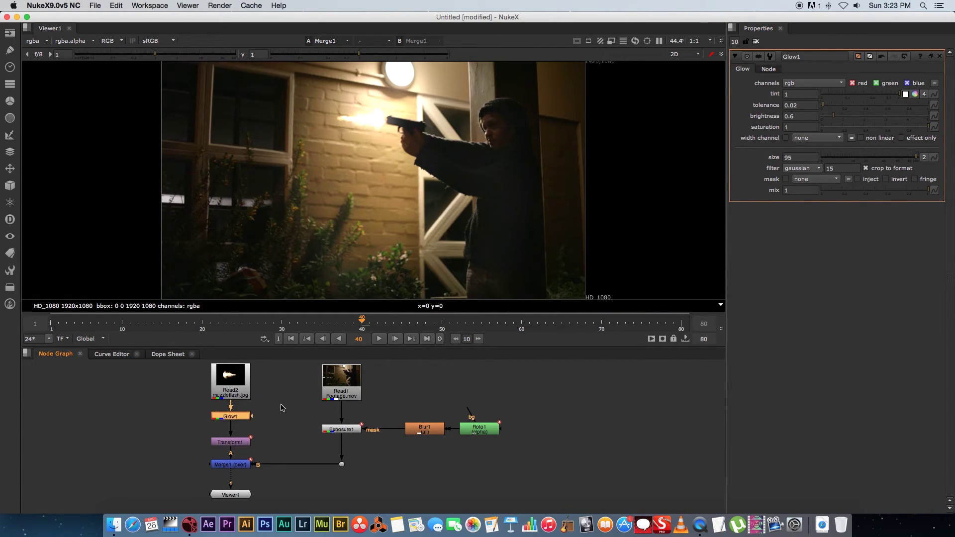
{"action": "key", "text": "d"}
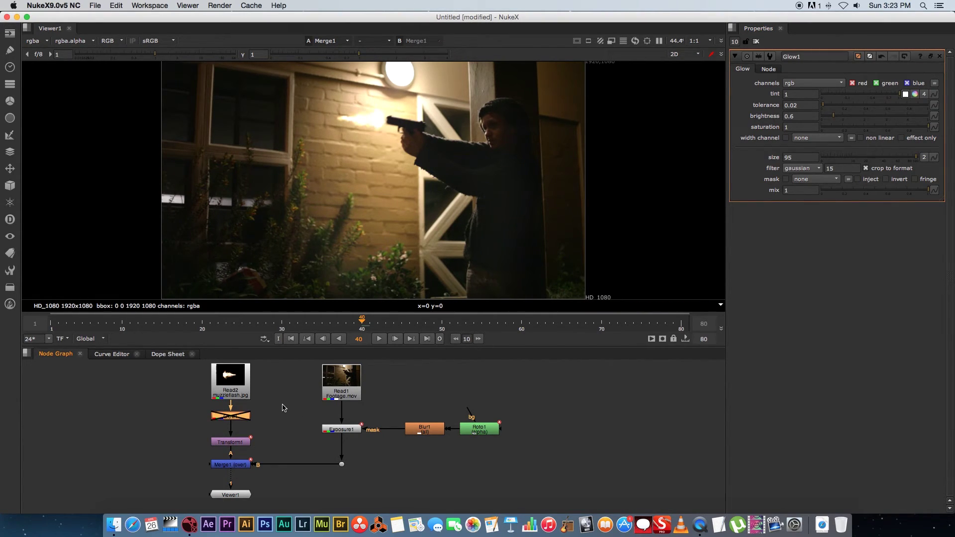
{"action": "key", "text": "d"}
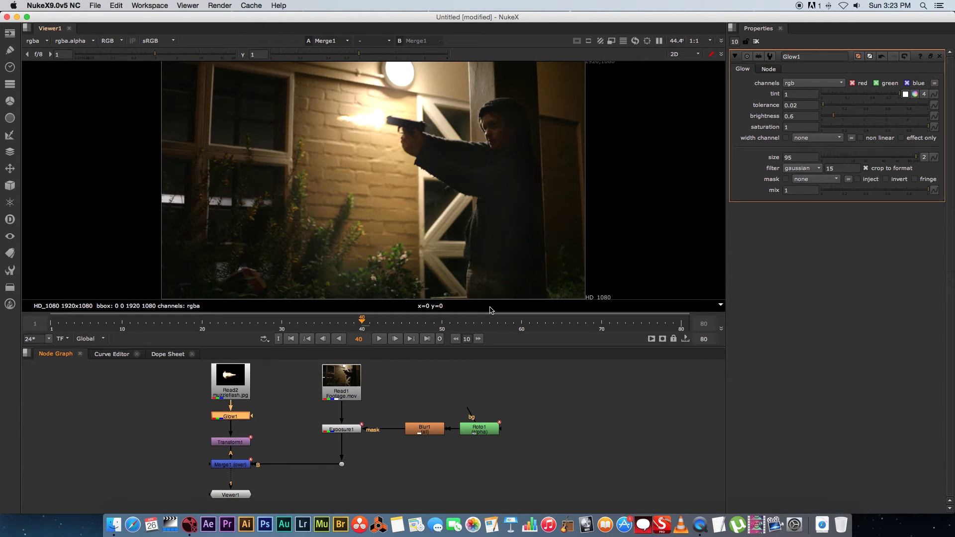
- Play the composite briefly and go to frame 36 to check the glow on the other muzzle flash
{"action": "left_click", "coordinate": [376, 338]}
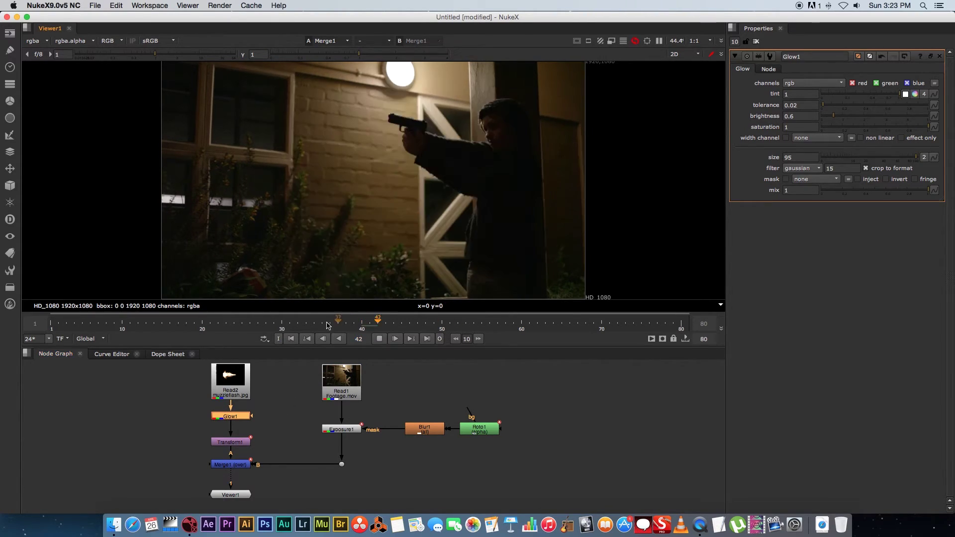
{"action": "left_click", "coordinate": [380, 338]}
{"action": "mouse_move", "coordinate": [328, 318]}
{"action": "left_mouse_down"}
{"action": "mouse_move", "coordinate": [383, 319]}
{"action": "mouse_move", "coordinate": [330, 318]}
{"action": "left_mouse_up"}
- Add a Grade node and insert it between Merge1 and Viewer1, moving the viewer node down to make room
{"action": "left_click", "coordinate": [567, 443]}
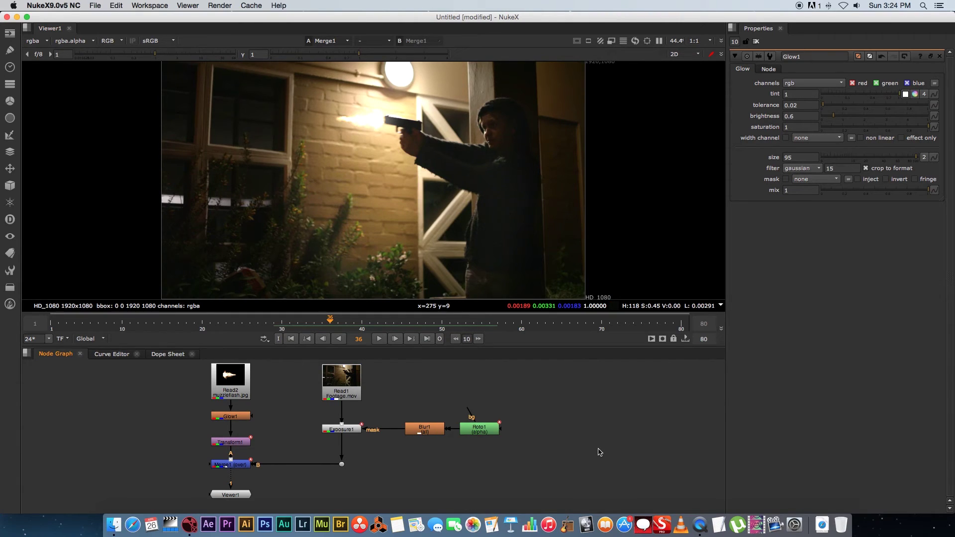
{"action": "key", "text": "Tab"}
{"action": "type", "text": "grade"}
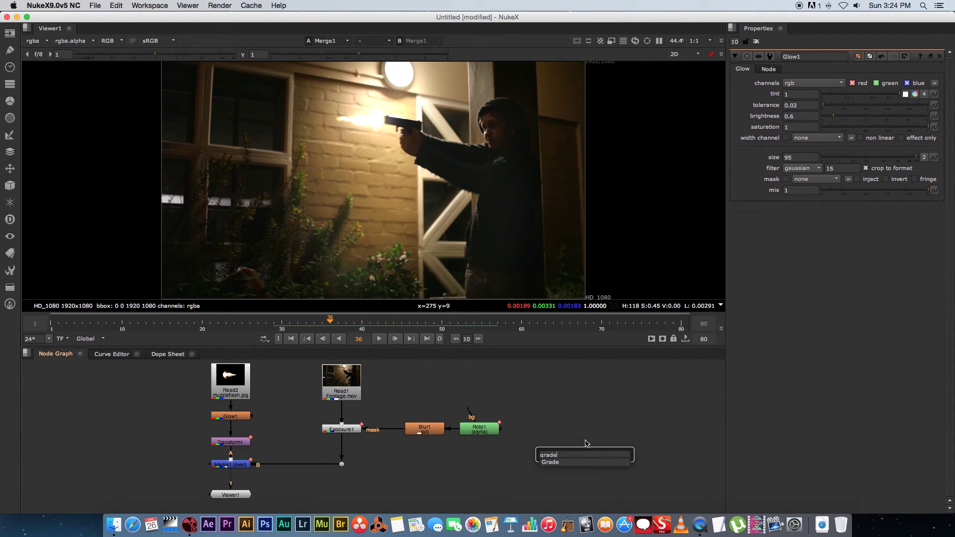
{"action": "key", "text": "Return"}
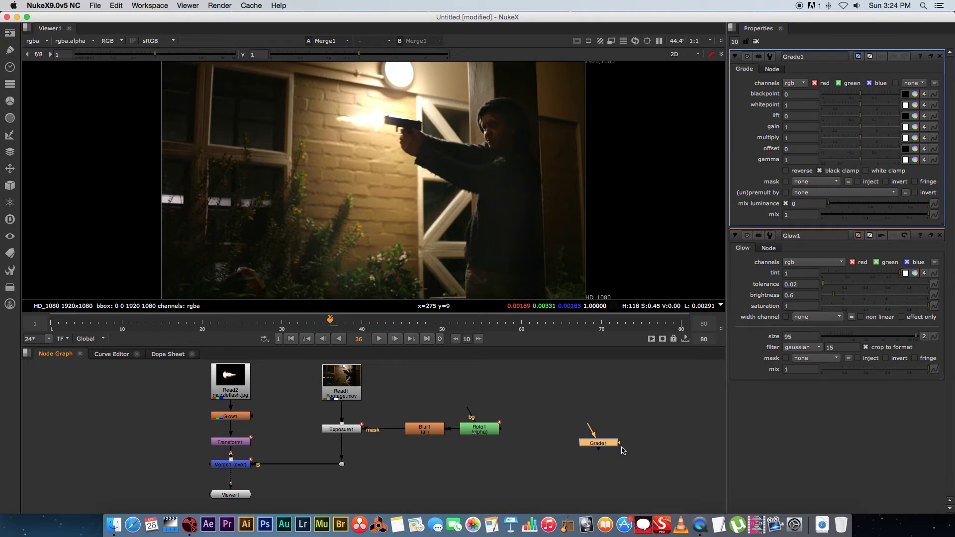
{"action": "left_click_drag", "start_coordinate": [230, 494], "coordinate": [230, 504]}
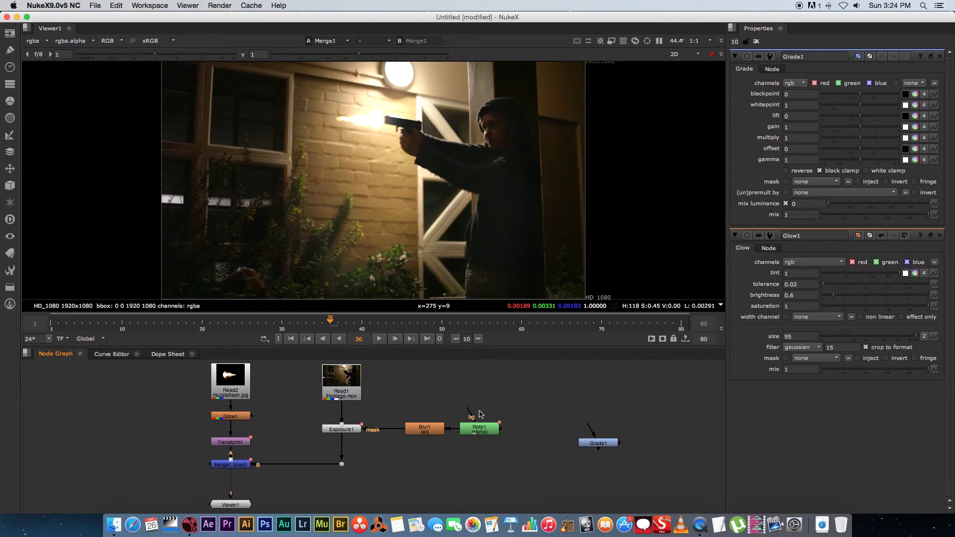
{"action": "left_click_drag", "start_coordinate": [599, 445], "coordinate": [231, 485]}
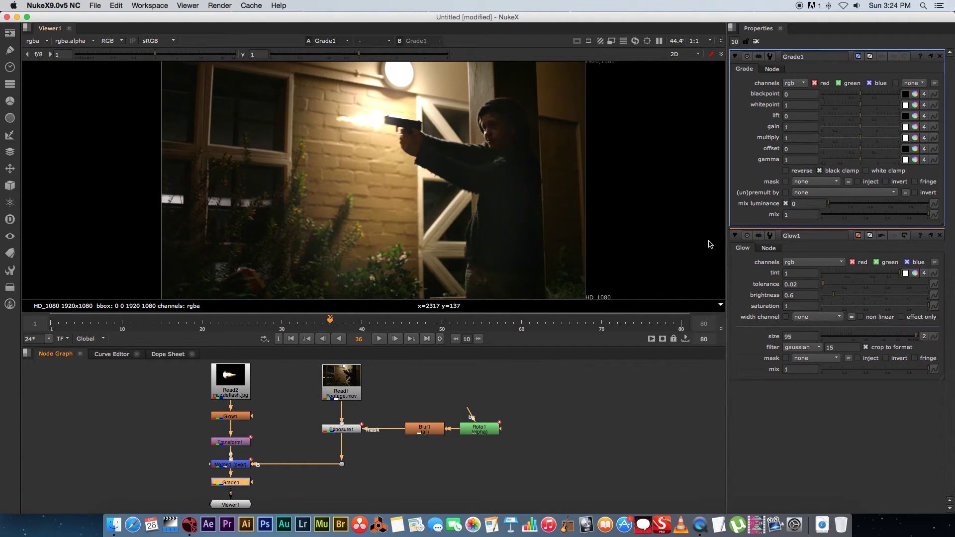
- Tint Grade1's gain blue with red 0.365584 and green 0.514386, and set its whitepoint to 0.52
{"action": "mouse_move", "coordinate": [859, 94]}
{"action": "left_mouse_down"}
{"action": "mouse_move", "coordinate": [870, 94]}
{"action": "mouse_move", "coordinate": [856, 94]}
{"action": "left_mouse_up"}
{"action": "key", "text": "ctrl+z"}
{"action": "left_click", "coordinate": [915, 127]}
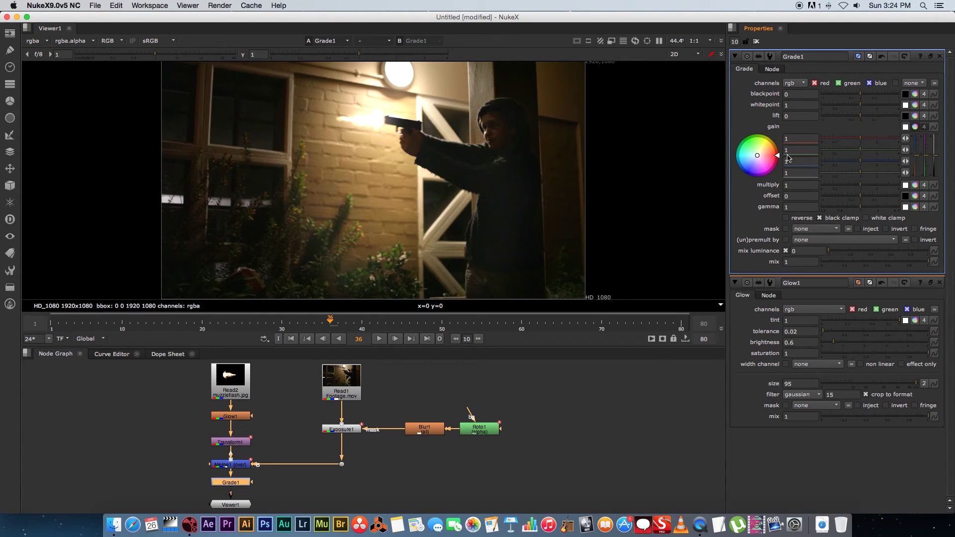
{"action": "left_click_drag", "start_coordinate": [766, 163], "coordinate": [746, 178]}
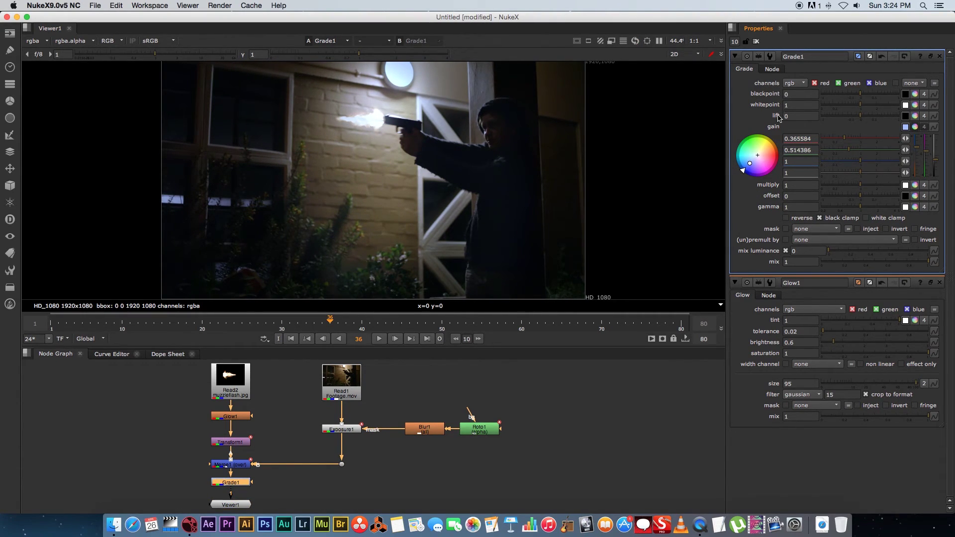
{"action": "left_click_drag", "start_coordinate": [862, 107], "coordinate": [850, 106]}
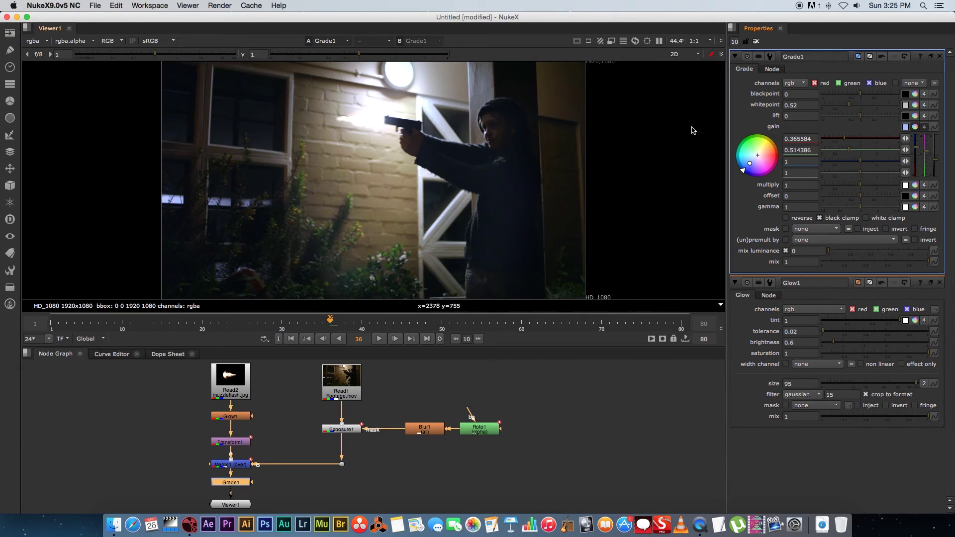
- Close all node properties, then play and scrub the graded composite around frame 36 to check the look
{"action": "left_click", "coordinate": [756, 42]}
{"action": "left_click", "coordinate": [577, 399]}
{"action": "key", "text": "l"}
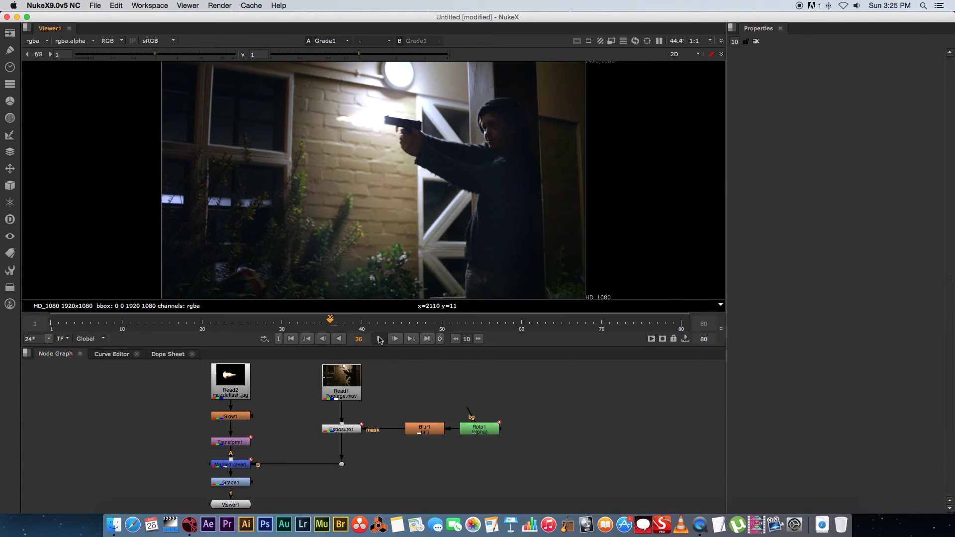
{"action": "left_click_drag", "start_coordinate": [273, 320], "coordinate": [330, 321]}
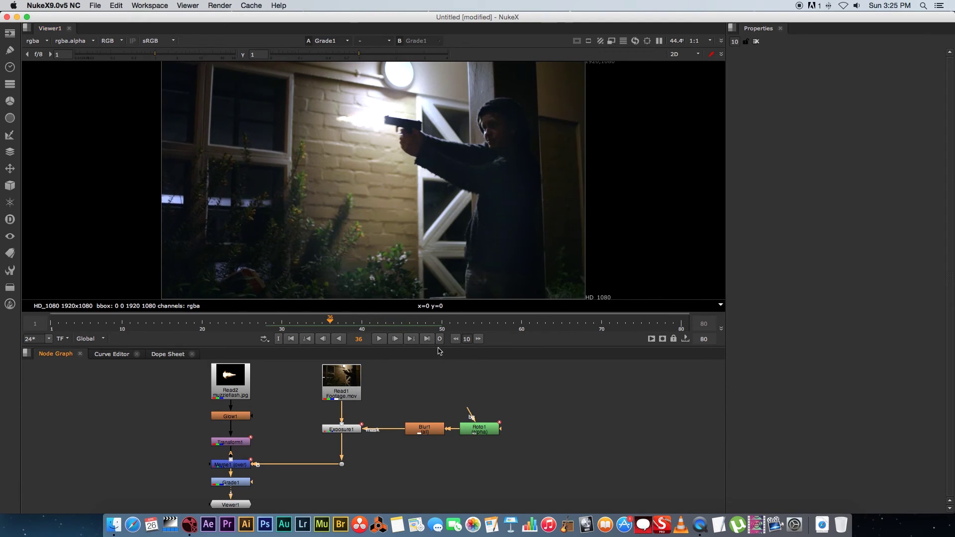
- Enlarge the node graph area, add a Write node and insert it between Grade1 and Viewer1
{"action": "left_click_drag", "start_coordinate": [440, 347], "coordinate": [467, 301]}
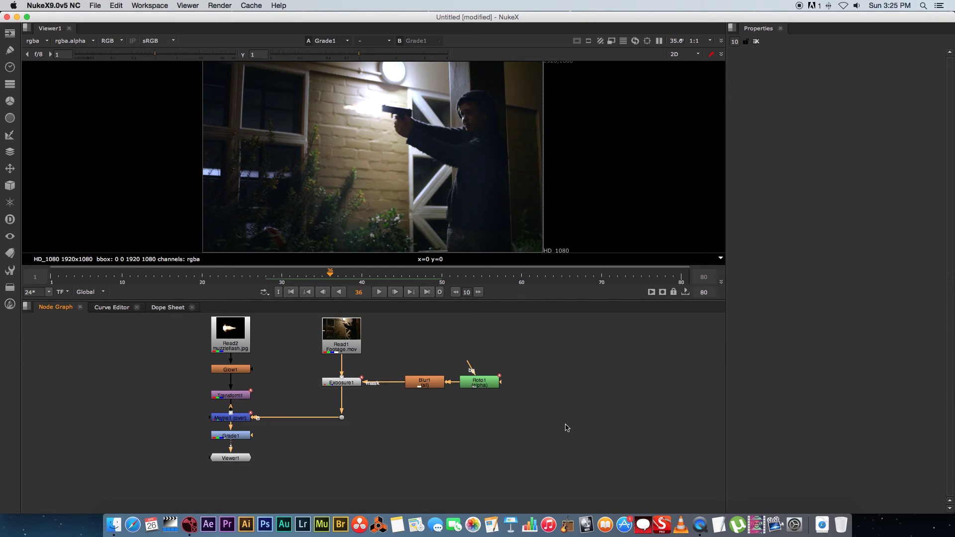
{"action": "key", "text": "Tab"}
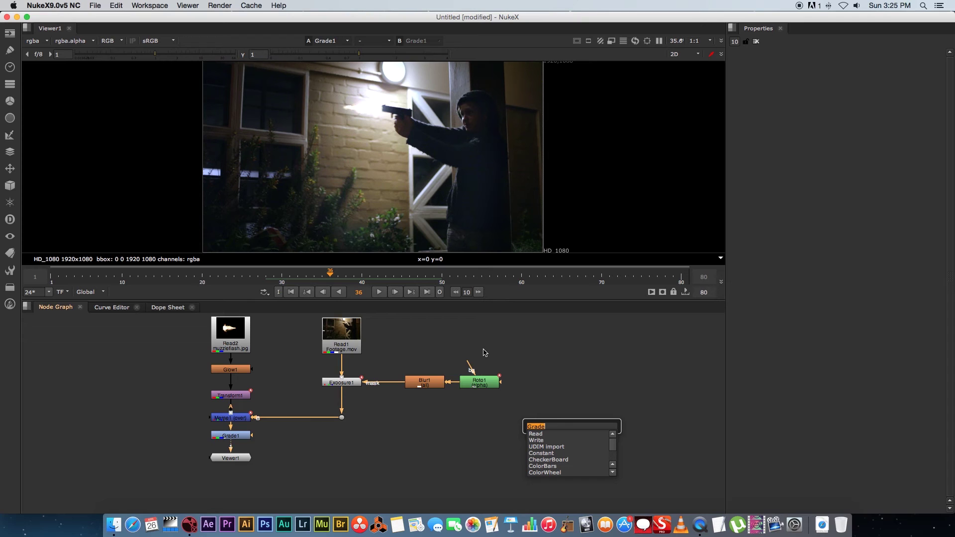
{"action": "type", "text": "write"}
{"action": "key", "text": "Return"}
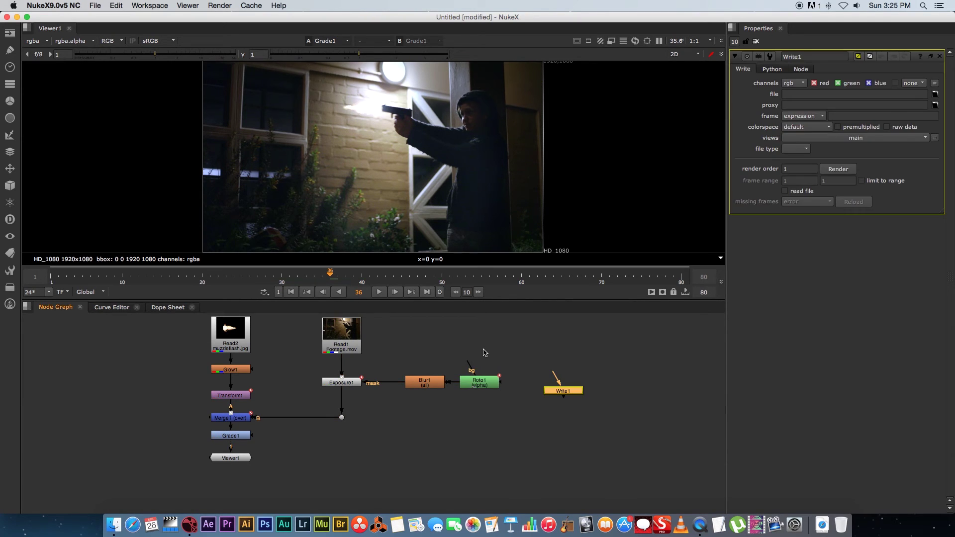
{"action": "left_click_drag", "start_coordinate": [565, 391], "coordinate": [353, 484]}
{"action": "left_click_drag", "start_coordinate": [241, 460], "coordinate": [231, 499]}
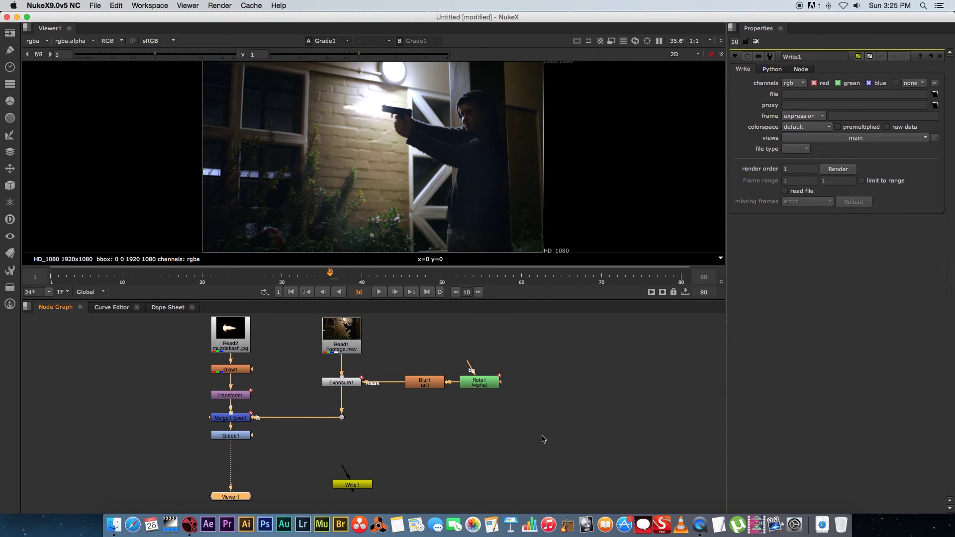
{"action": "left_click_drag", "start_coordinate": [351, 486], "coordinate": [236, 474]}
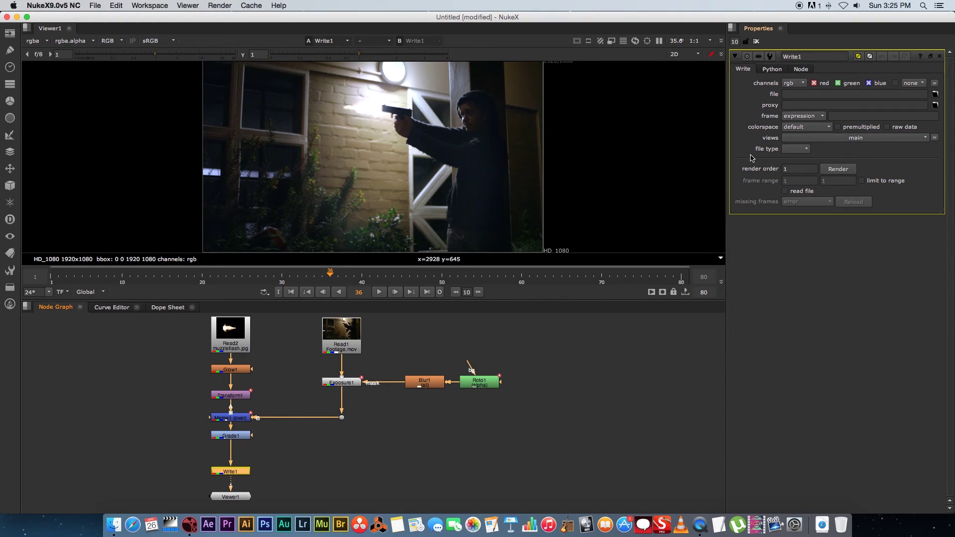
- Set Write1's file type to mov and its codec to Apple ProRes 422
{"action": "left_click", "coordinate": [804, 149]}
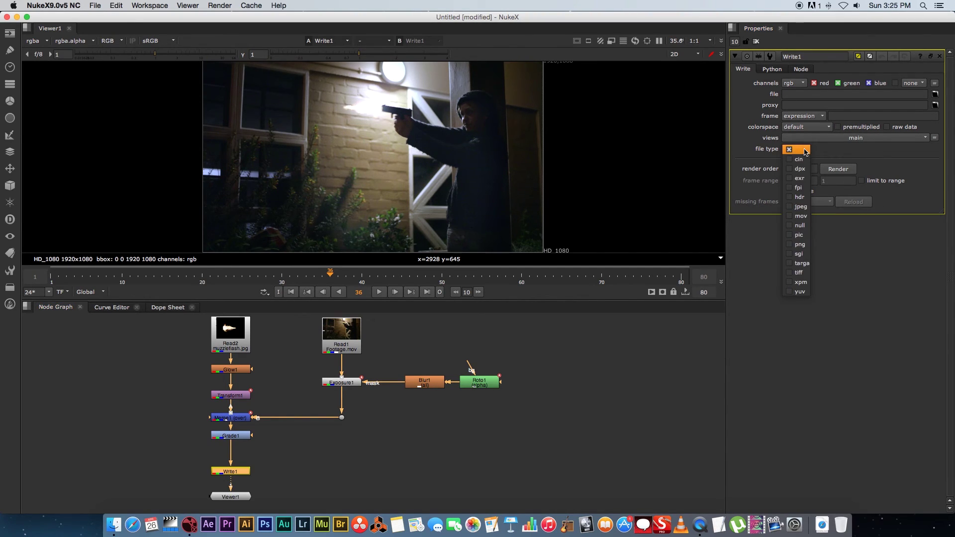
{"action": "left_click", "coordinate": [797, 219]}
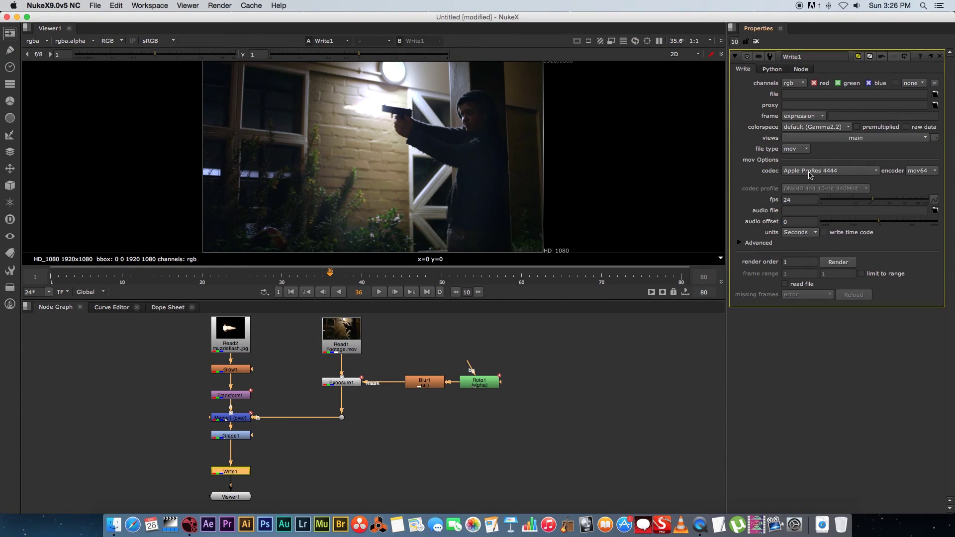
{"action": "left_click", "coordinate": [869, 172]}
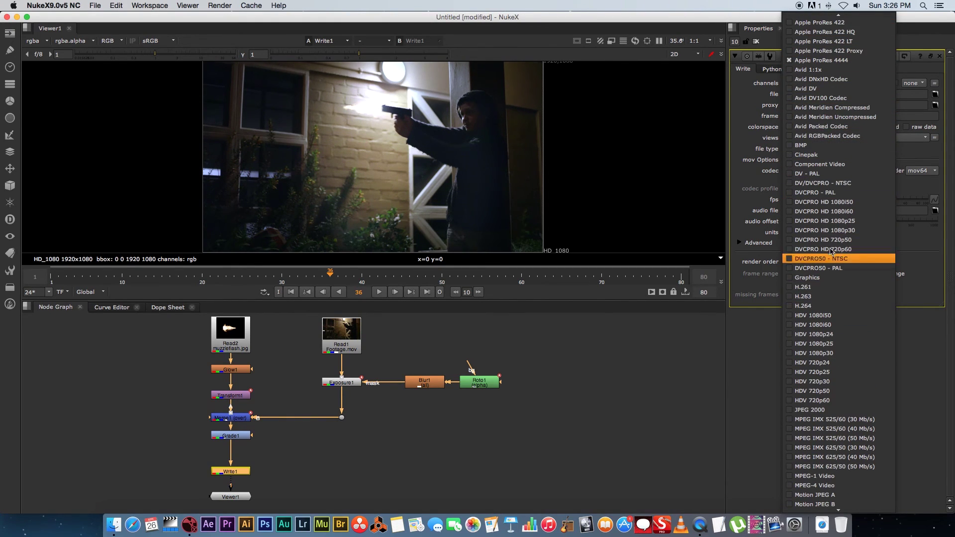
{"action": "left_click", "coordinate": [835, 23]}
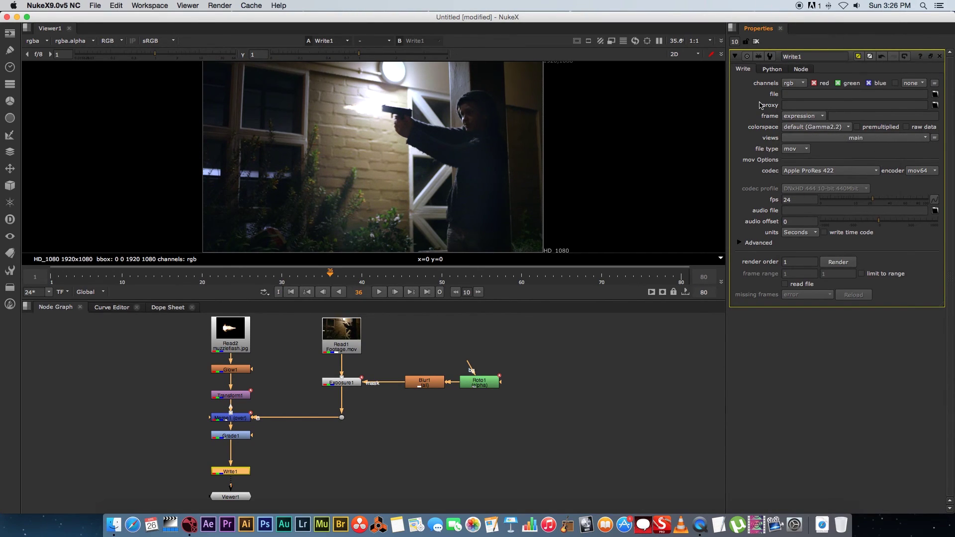
- Set Write1's output file to render.mov in the Tutorial - Nuke Muzzle Flash folder and render the composite
{"action": "left_click", "coordinate": [935, 95]}
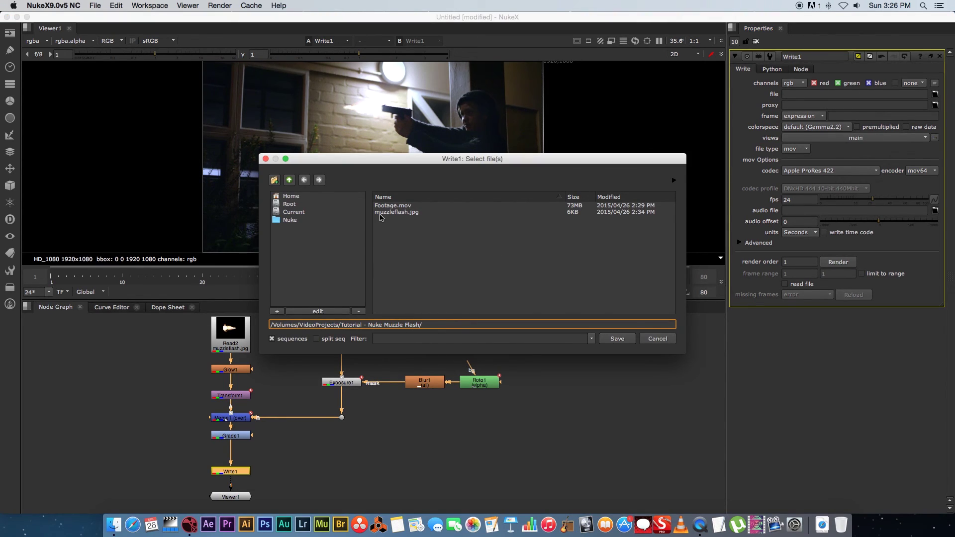
{"action": "type", "text": "render.mov"}
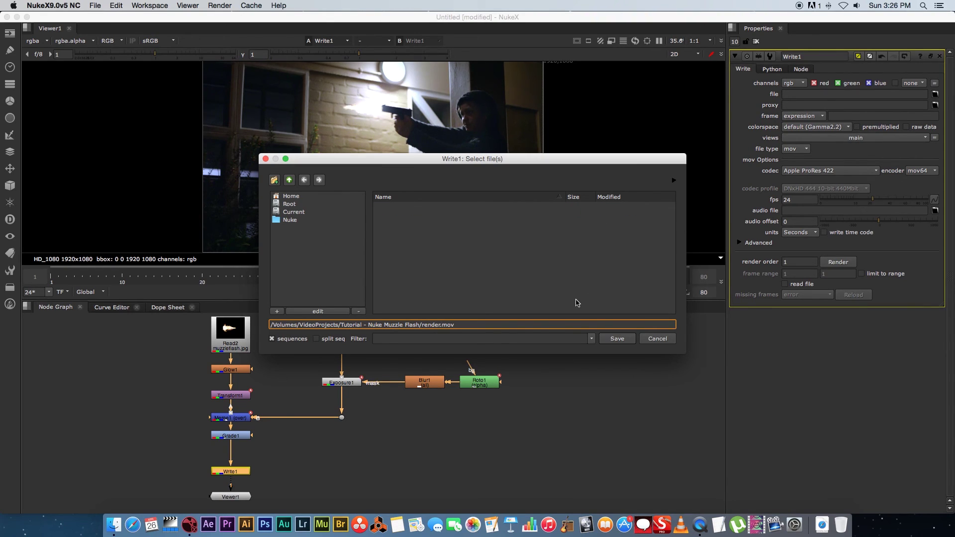
{"action": "left_click", "coordinate": [620, 341]}
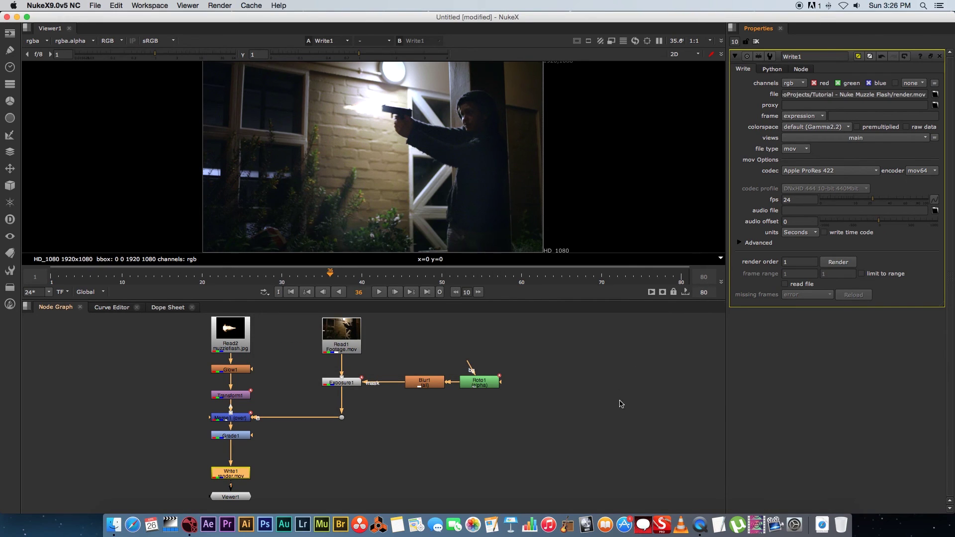
{"action": "left_click", "coordinate": [838, 262]}
{"action": "left_click", "coordinate": [461, 275]}
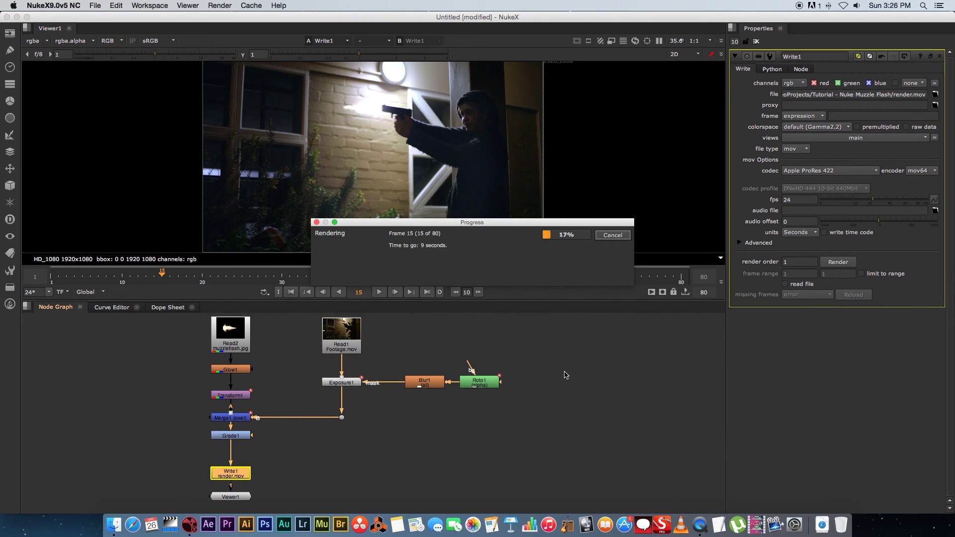
- Switch to Finder and preview render.mov from the Tutorial - Nuke Muzzle Flash folder, replaying it from near the start
{"action": "left_click", "coordinate": [114, 524]}
{"action": "left_click", "coordinate": [595, 185]}
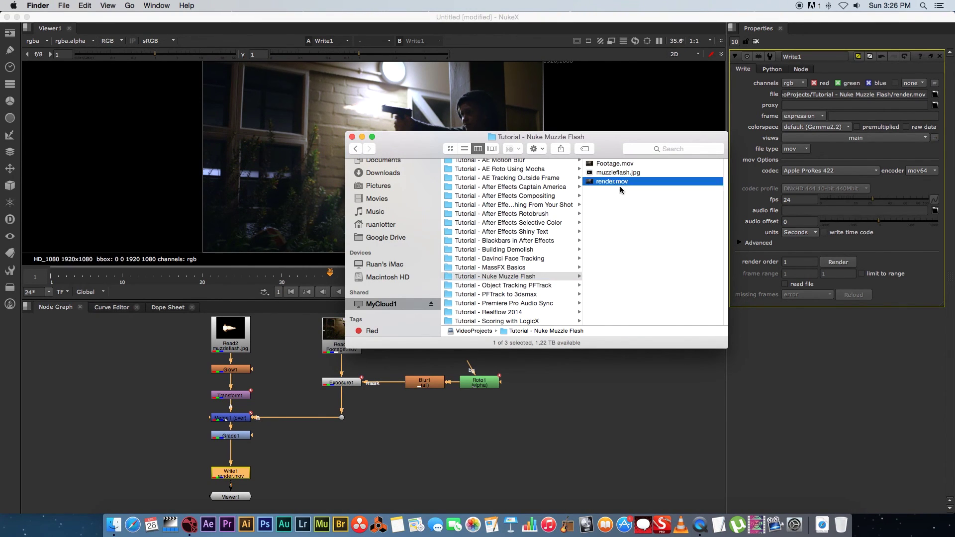
{"action": "key", "text": "space"}
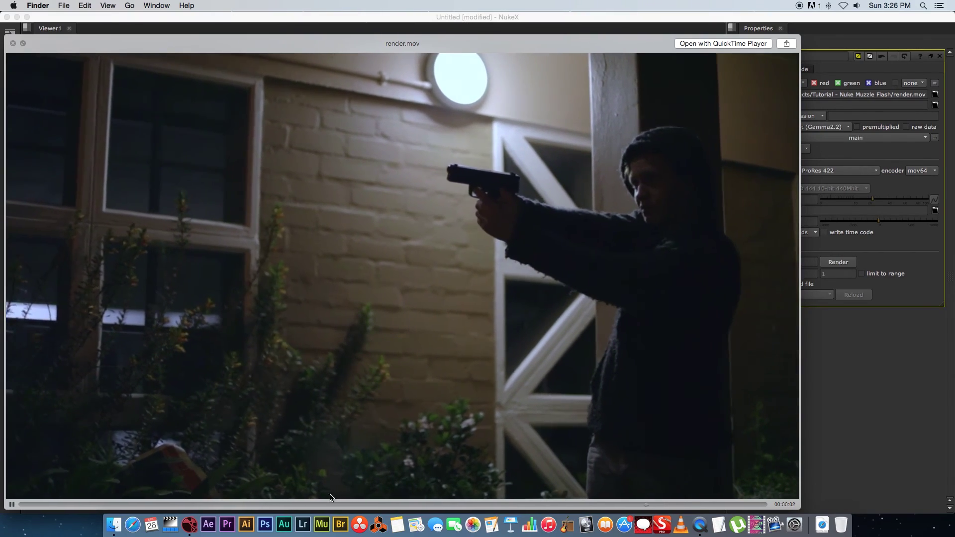
{"action": "left_click", "coordinate": [156, 505]}
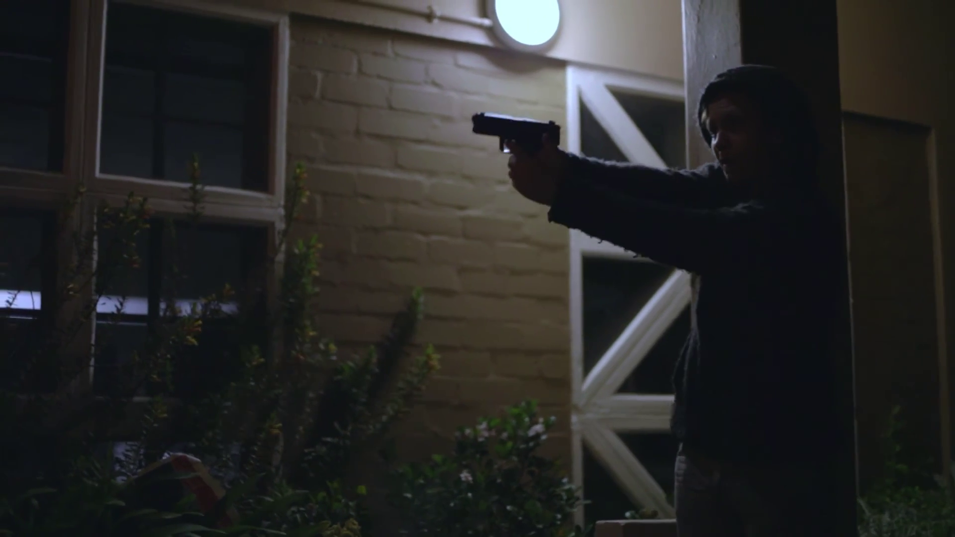